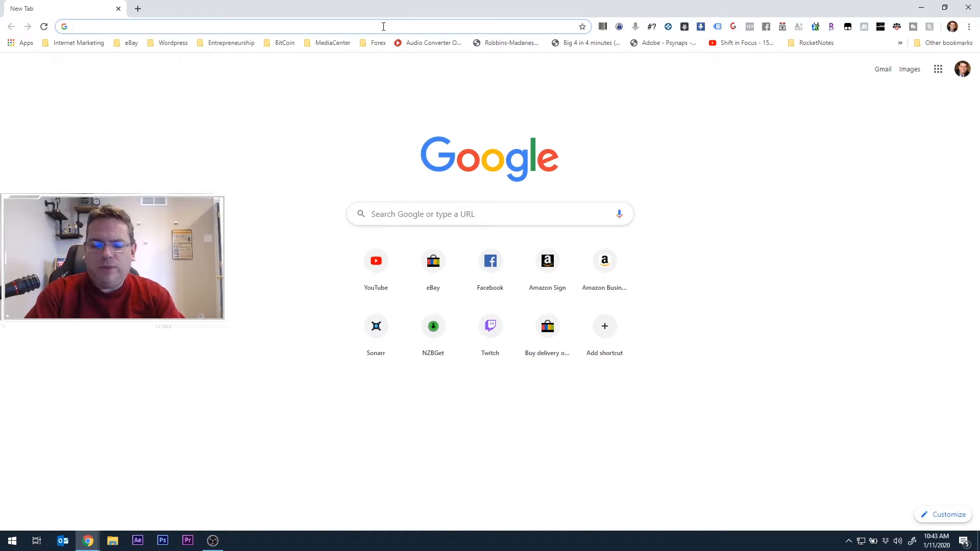
# Search the web for "totodile sprite sheet".
pyautogui.write('totodile')
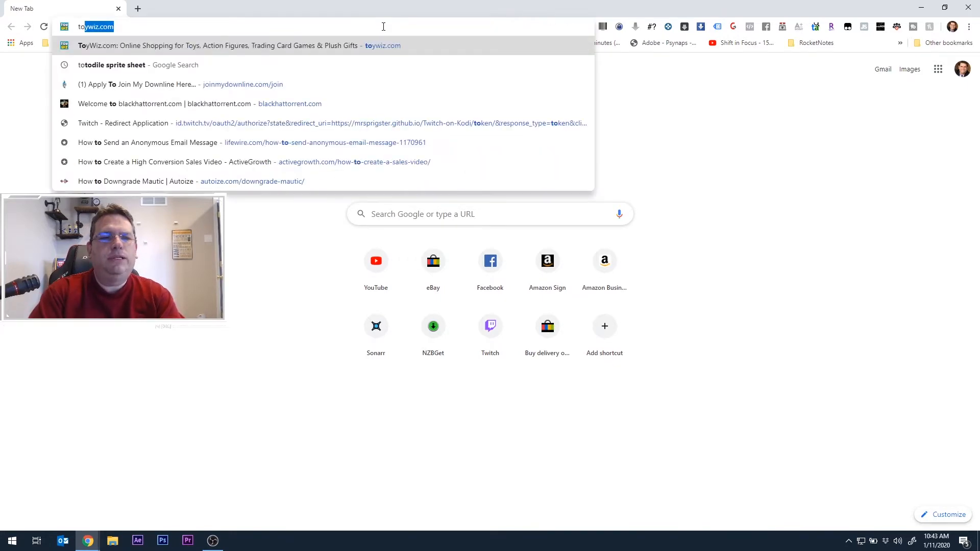
pyautogui.write(' spri')
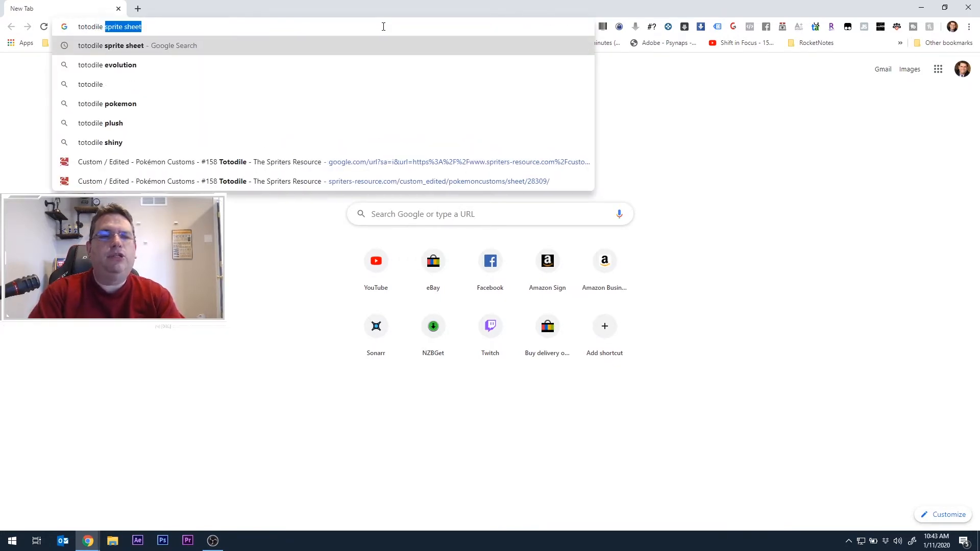
pyautogui.press('Return')
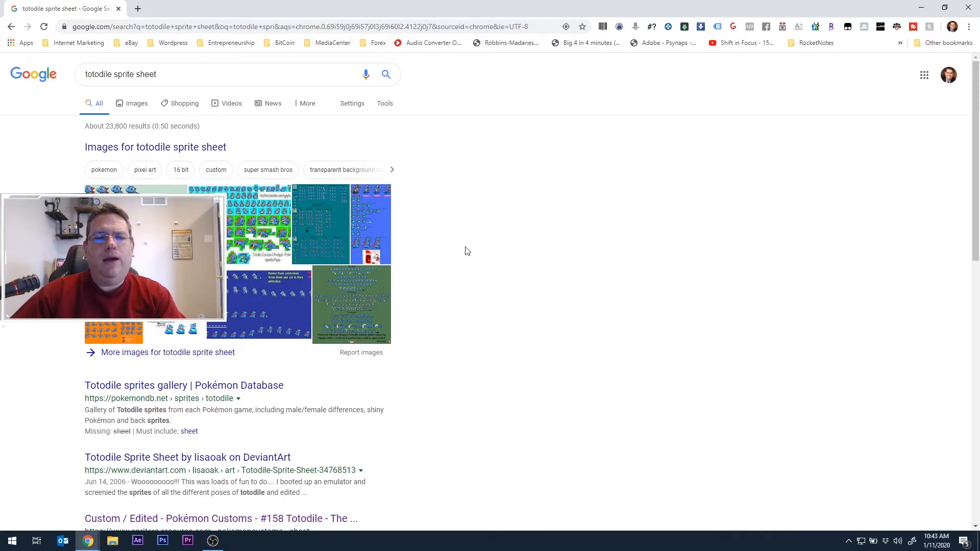
# Open the Custom / Edited #158 Totodile sheet page on The Spriters Resource from the image results and dismiss the video ad.
pyautogui.click(319, 259)
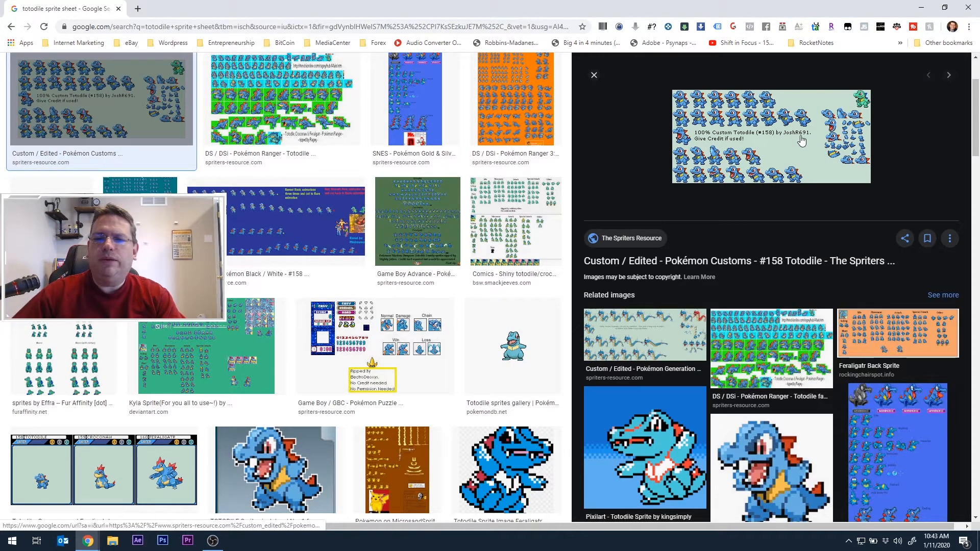
pyautogui.click(790, 141)
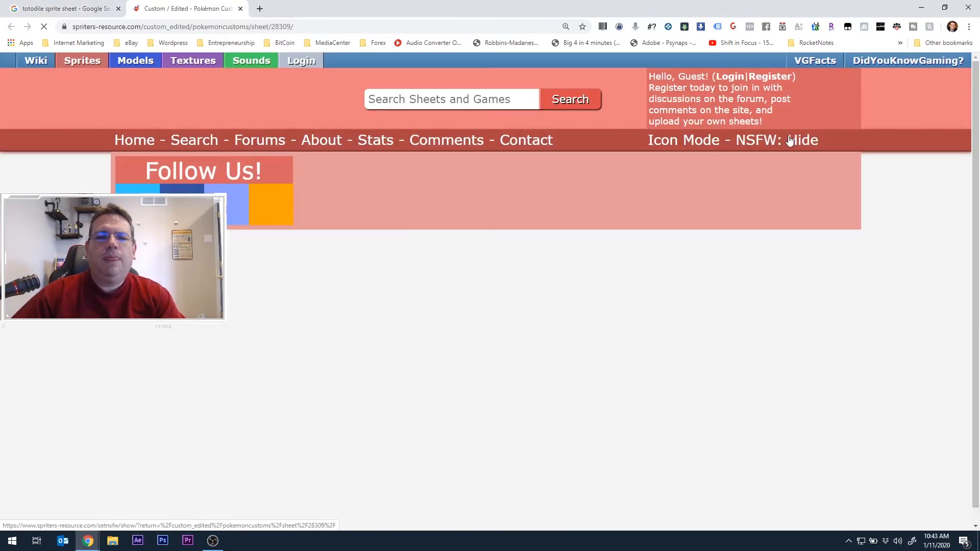
pyautogui.scroll(-5, 505, 255)
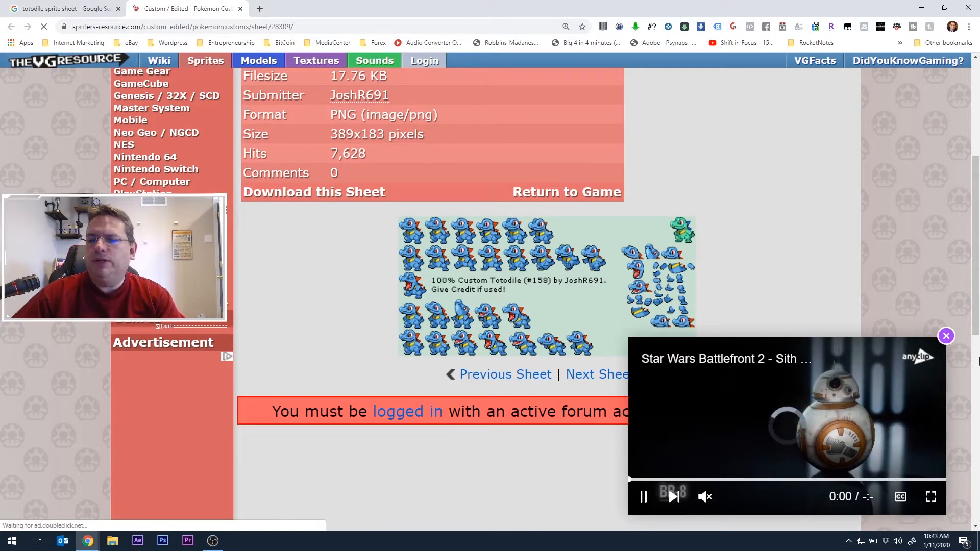
pyautogui.click(945, 335)
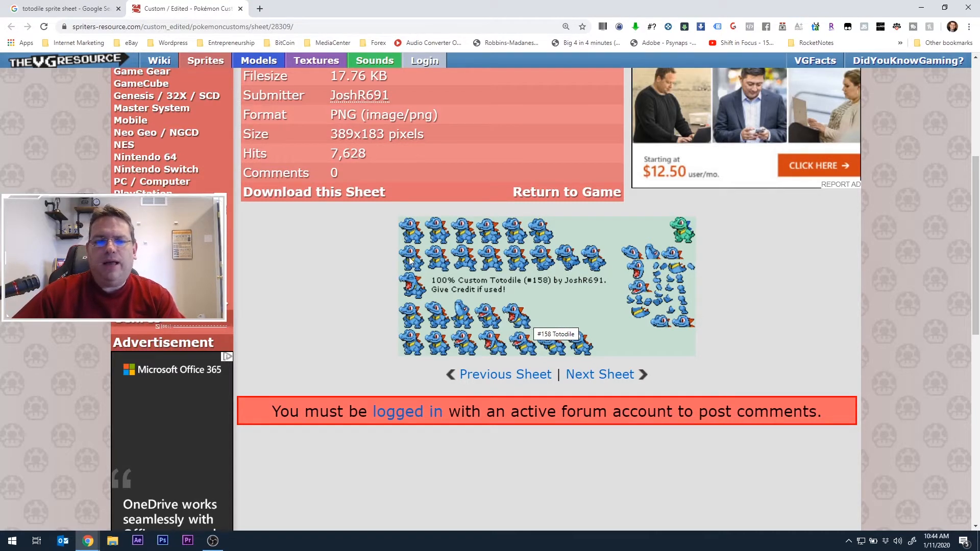
# Start saving the Totodile sprite sheet image and browse to the Pictures > Twitch > Pokemon folder.
pyautogui.rightClick(482, 273)
pyautogui.click(512, 292)
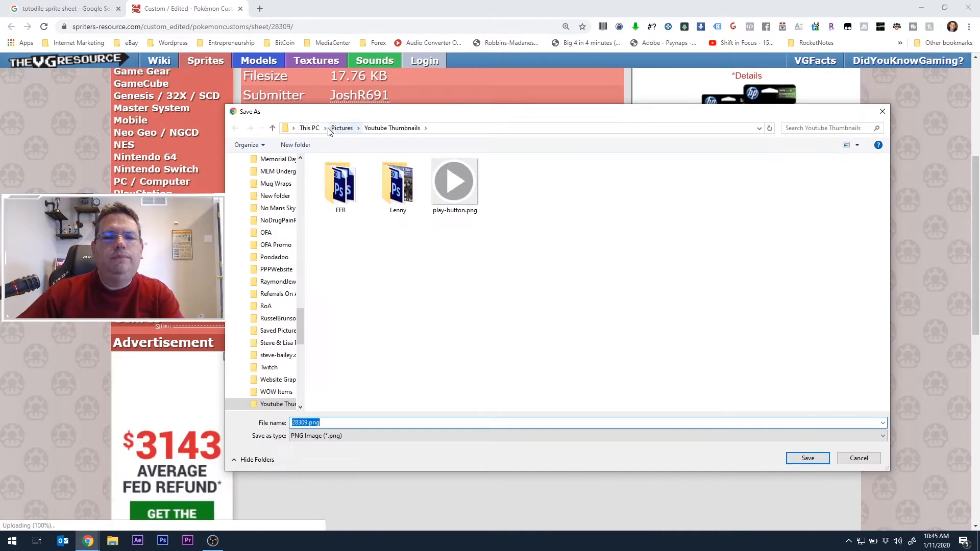
pyautogui.click(341, 128)
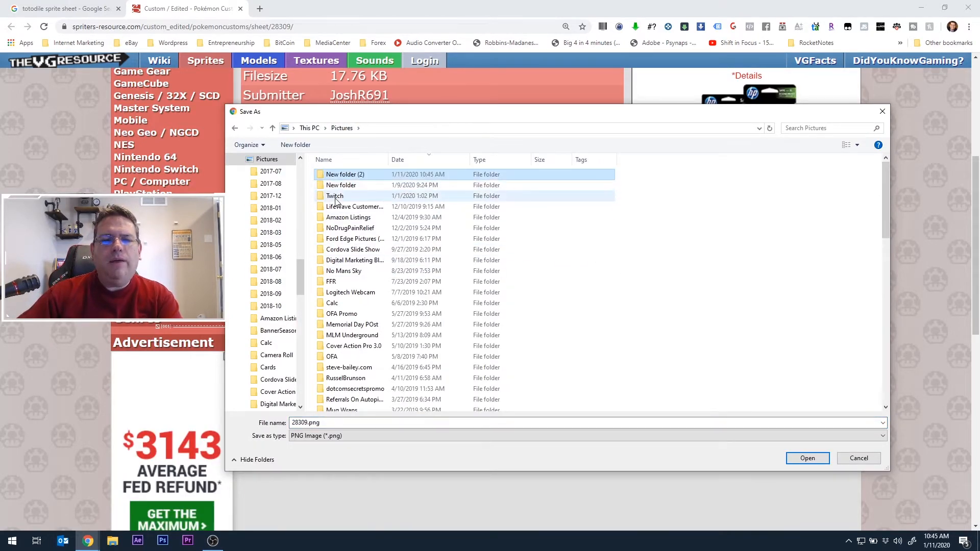
pyautogui.doubleClick(413, 197)
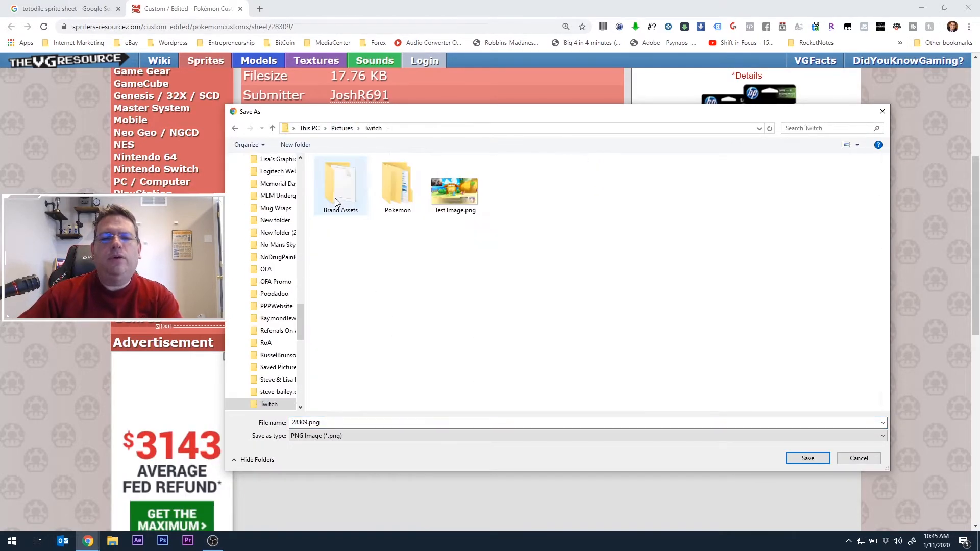
pyautogui.doubleClick(398, 189)
# Create a folder named Totodile inside the Pokemon folder and open it as the save location.
pyautogui.rightClick(534, 202)
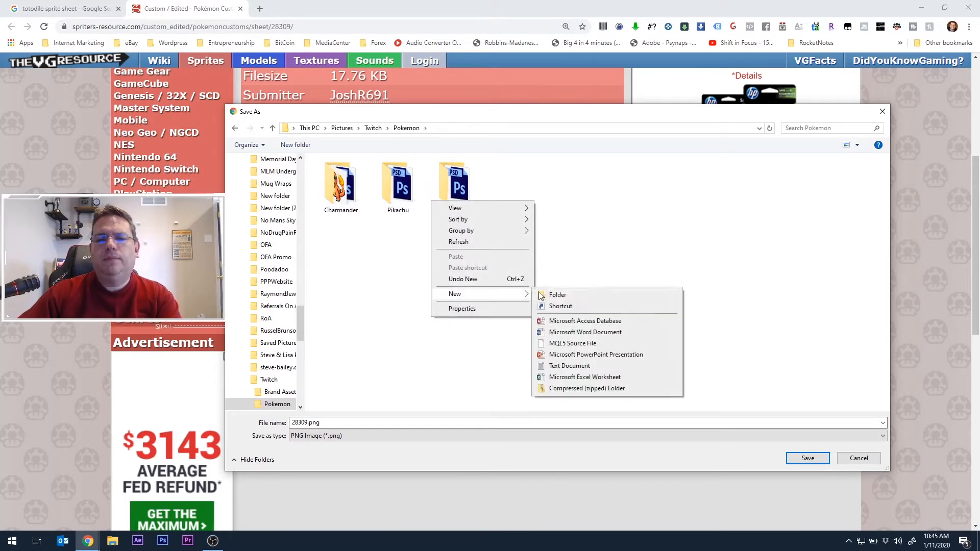
pyautogui.click(542, 294)
pyautogui.write('Totodile')
pyautogui.press('Return')
pyautogui.doubleClick(510, 186)
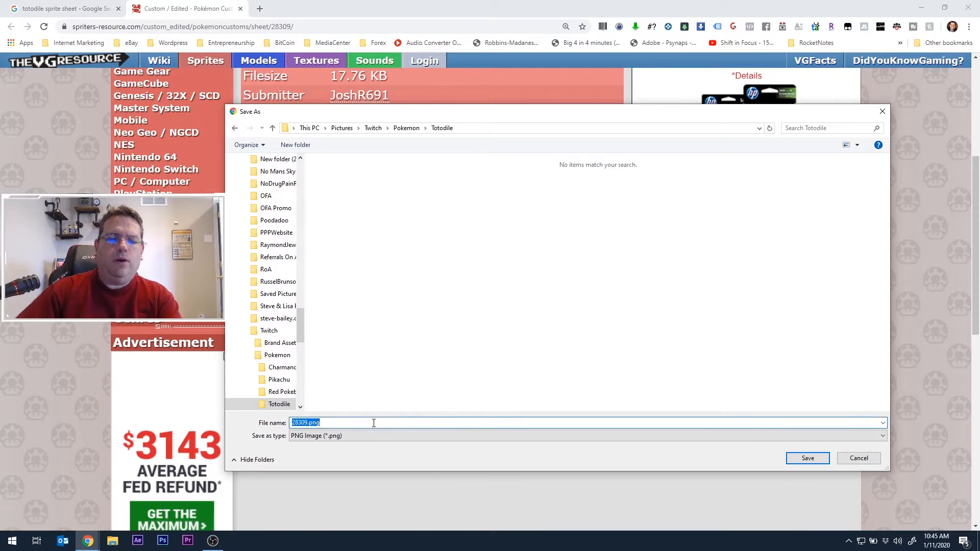
# Save the image as a PNG named "totodile sprite sheet".
pyautogui.write('totodile')
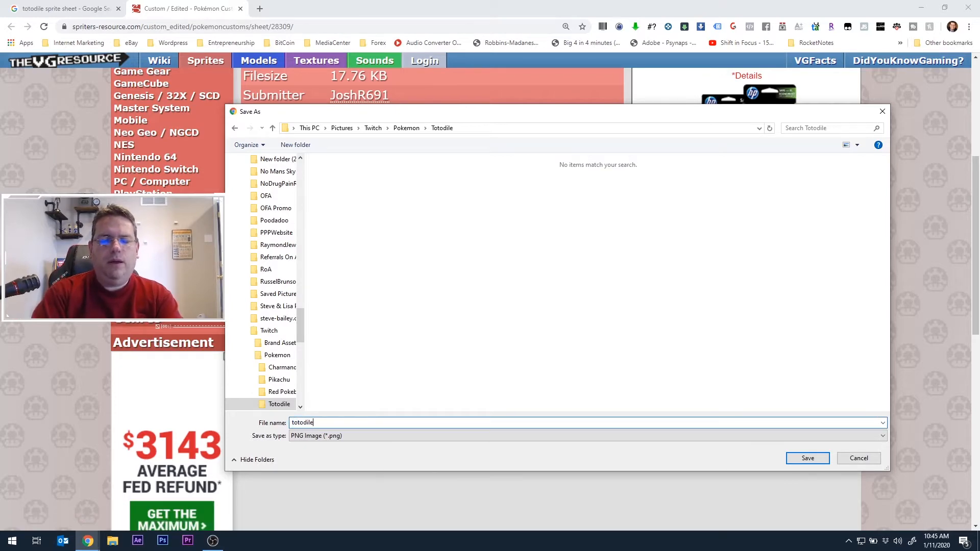
pyautogui.write(' sprite sheet')
pyautogui.press('Return')
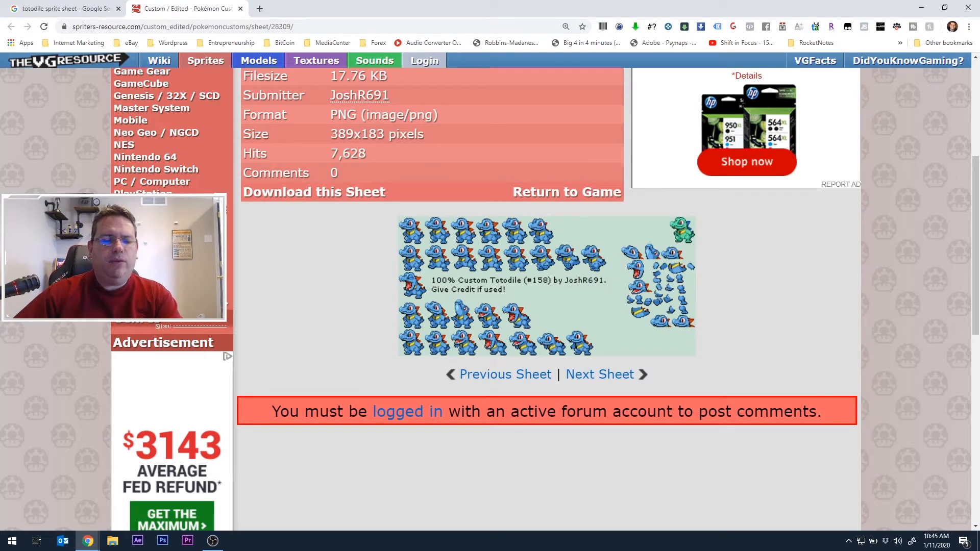
# Switch to Photoshop and begin opening a file, browsing to the Pictures folder.
pyautogui.click(165, 542)
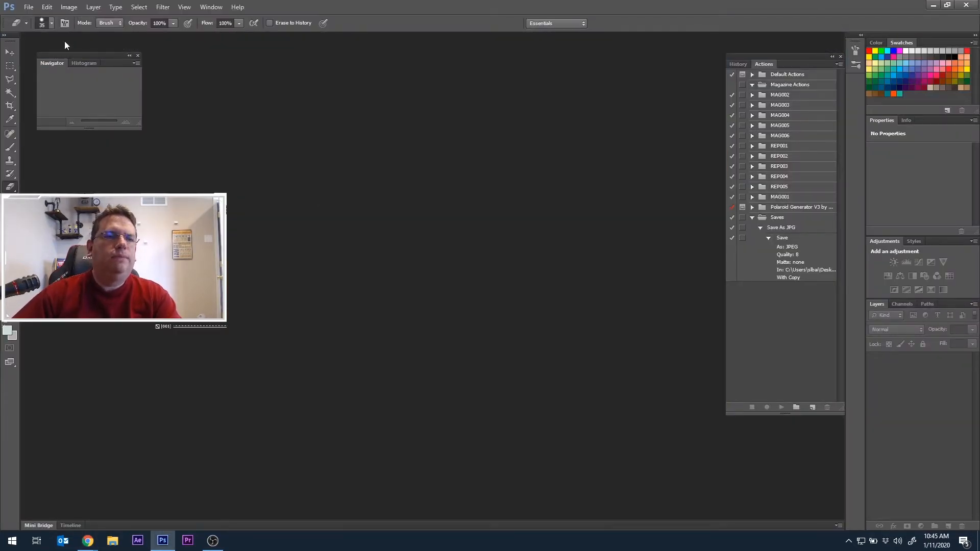
pyautogui.click(28, 7)
pyautogui.click(31, 27)
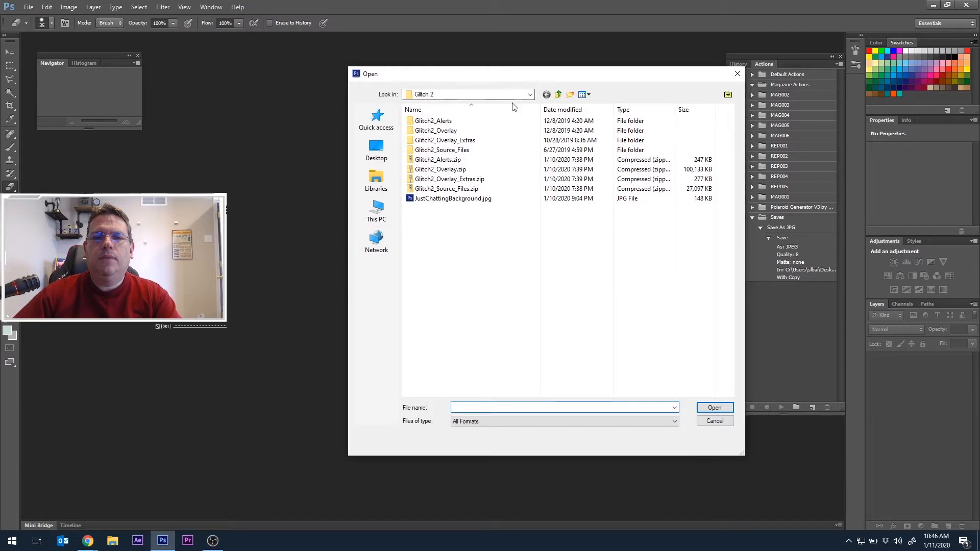
pyautogui.click(517, 93)
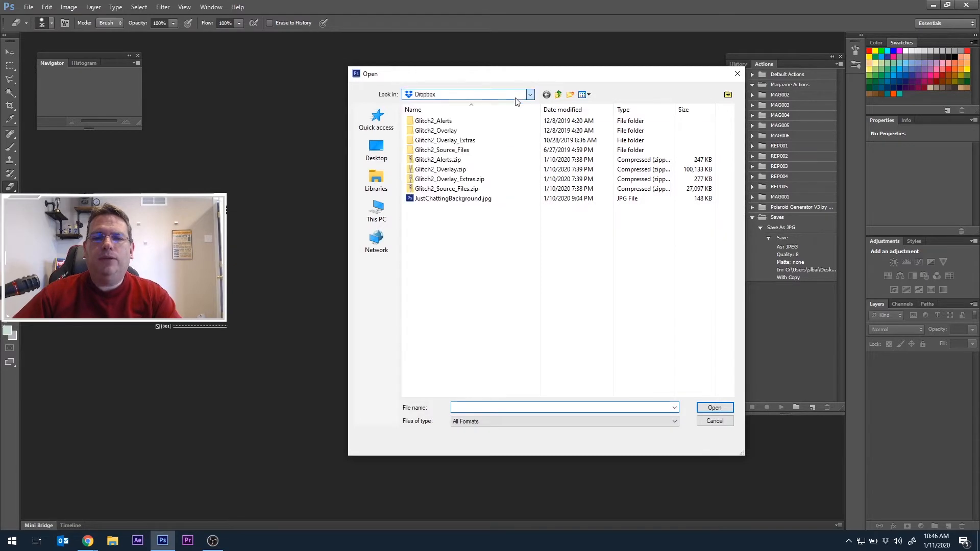
pyautogui.click(514, 98)
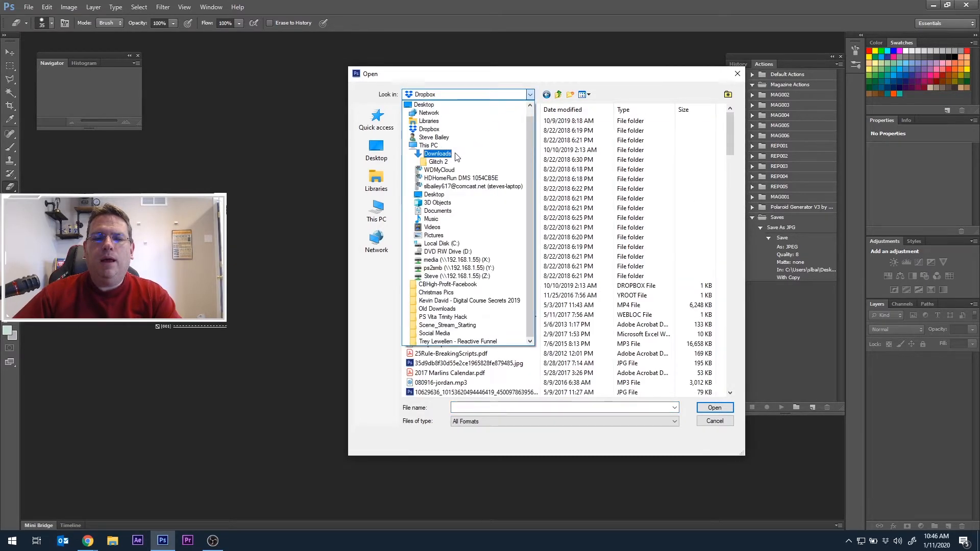
pyautogui.click(433, 235)
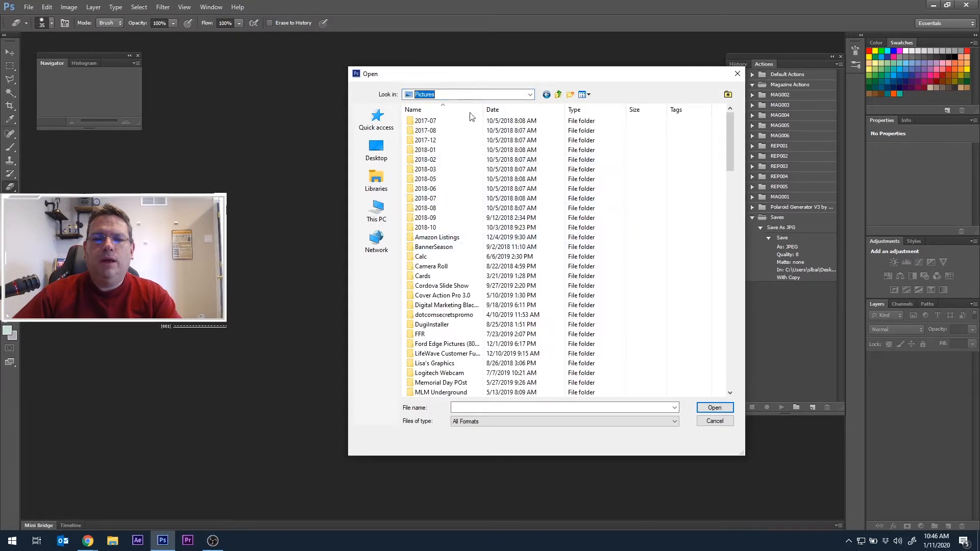
# Open totodile sprite sheet.png from the Totodile folder under Twitch > Pokemon.
pyautogui.scroll(-9, 459, 175)
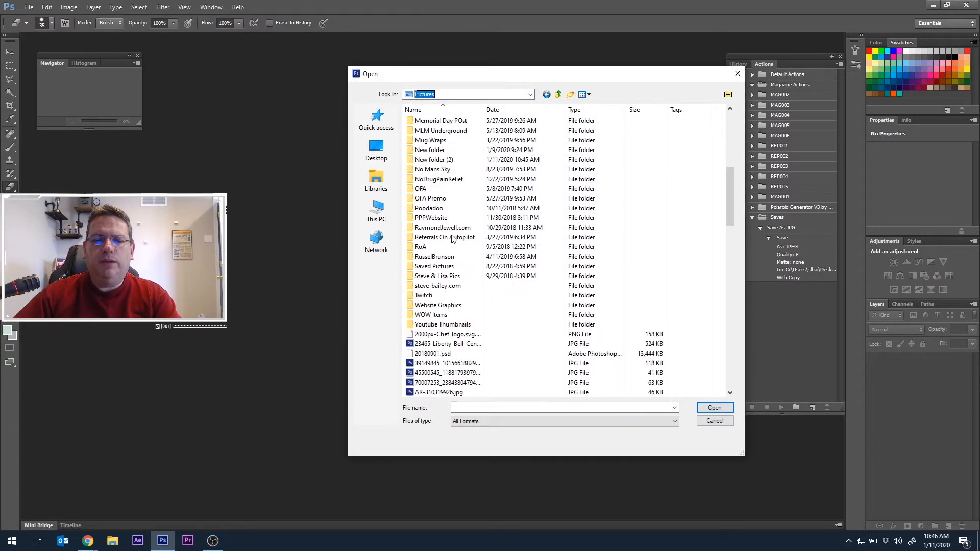
pyautogui.click(423, 295)
pyautogui.doubleClick(435, 297)
pyautogui.doubleClick(485, 134)
pyautogui.doubleClick(590, 134)
pyautogui.doubleClick(420, 144)
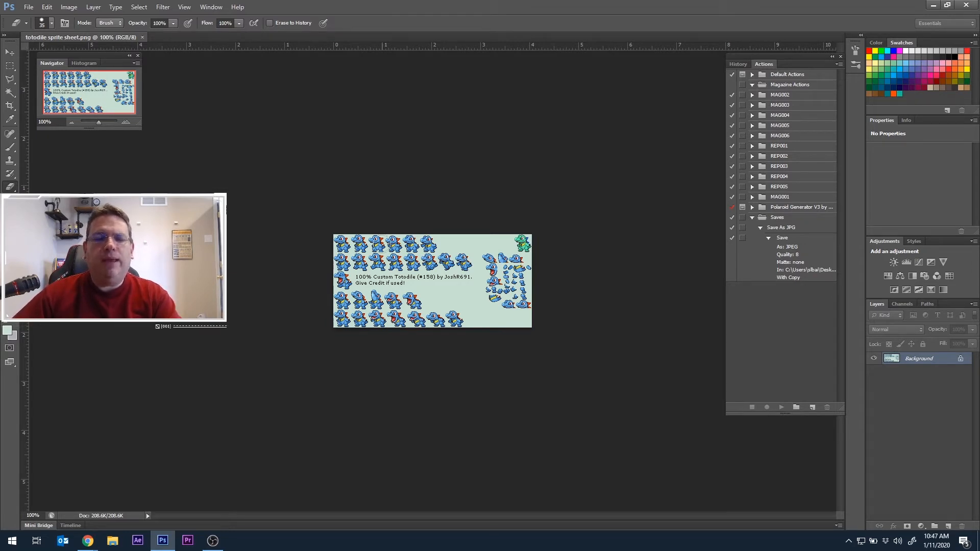
# Try enlarging the sheet to 3890 by 1830 pixels with Constrain Proportions on and Bicubic Automatic resampling, and undo the resize.
pyautogui.click(69, 7)
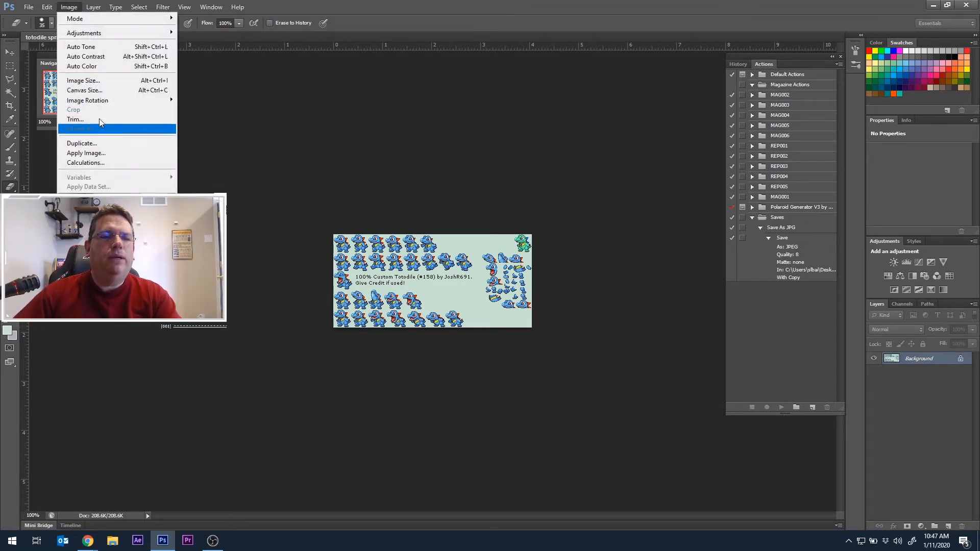
pyautogui.click(100, 84)
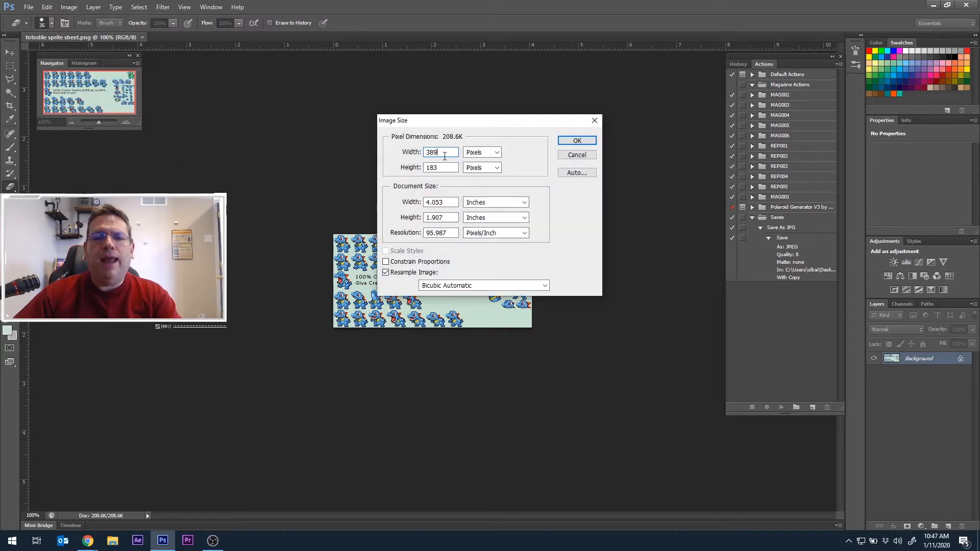
pyautogui.write('0')
pyautogui.click(443, 168)
pyautogui.write('0')
pyautogui.click(386, 261)
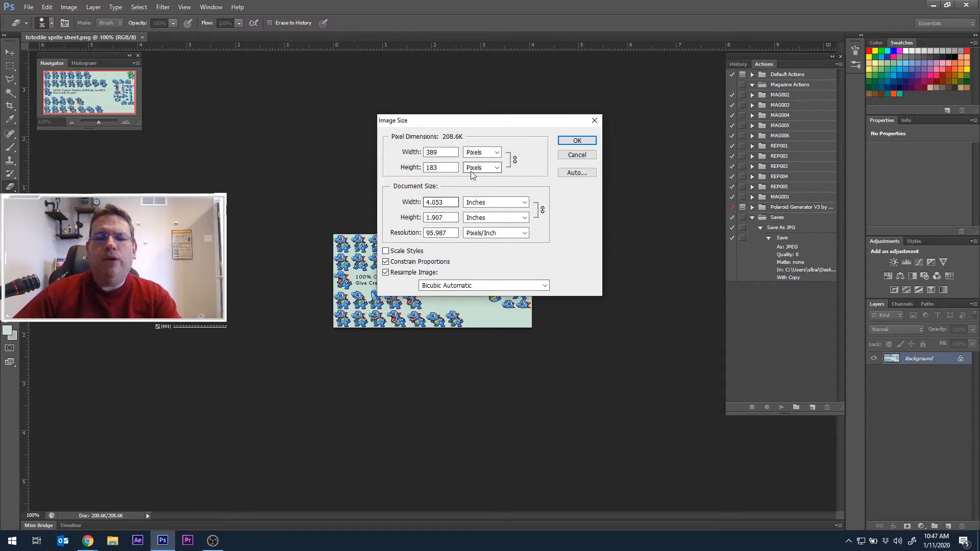
pyautogui.click(579, 154)
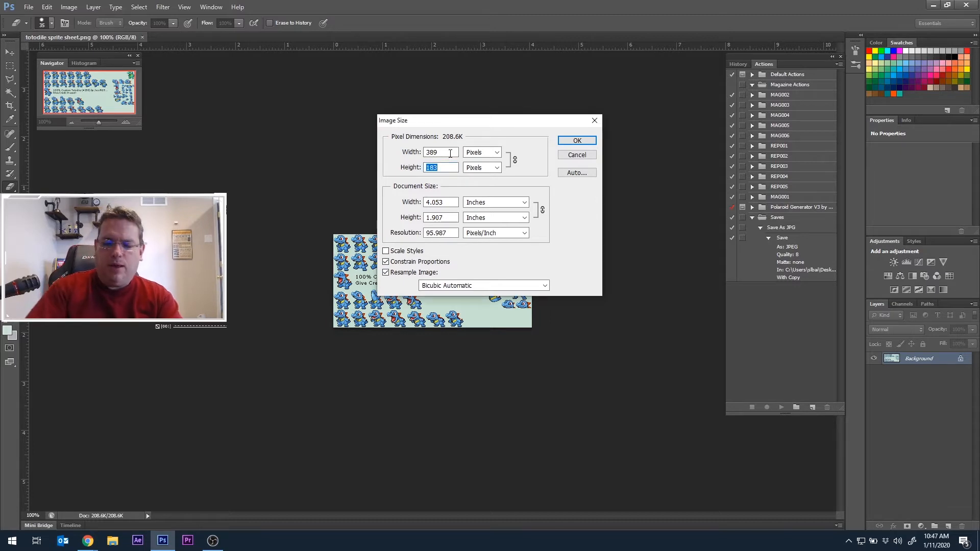
pyautogui.click(450, 153)
pyautogui.write('0')
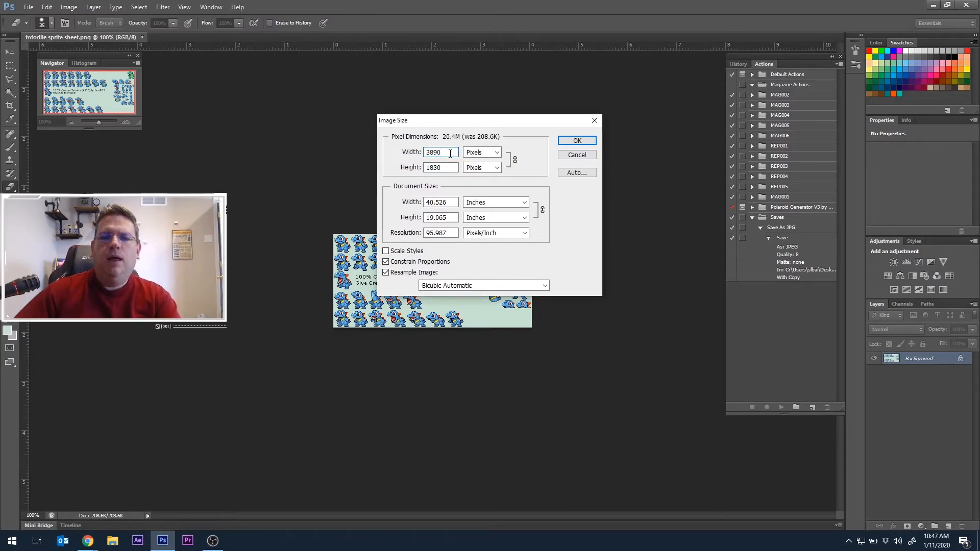
pyautogui.click(576, 141)
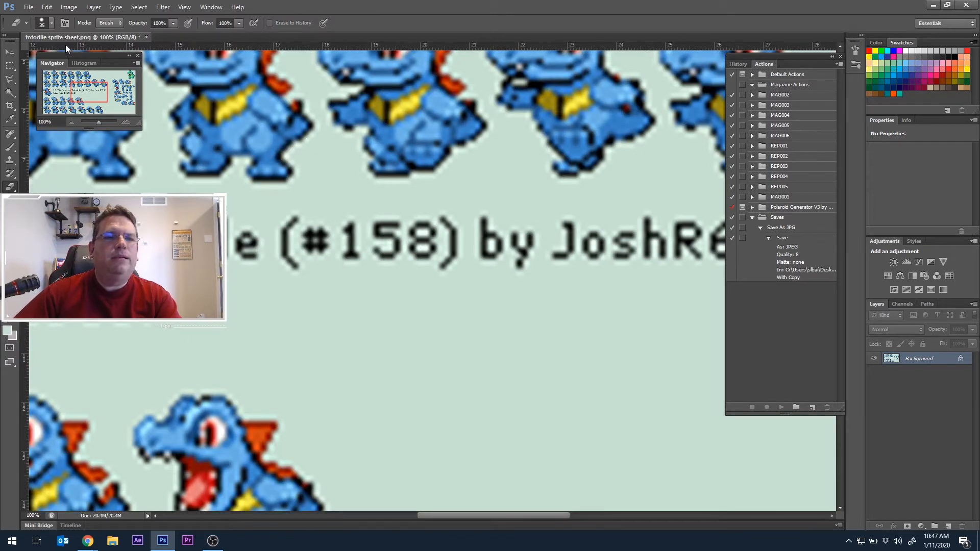
pyautogui.hotkey('ctrl', 'z')
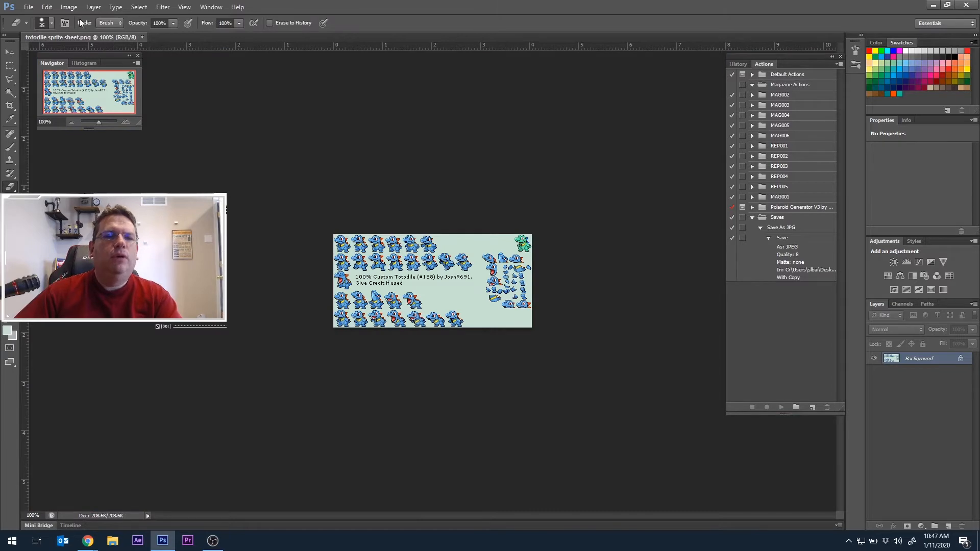
# Resize the sprite sheet to 3890 by 1830 pixels using Nearest Neighbor (preserve hard edges) resampling.
pyautogui.click(69, 7)
pyautogui.click(84, 80)
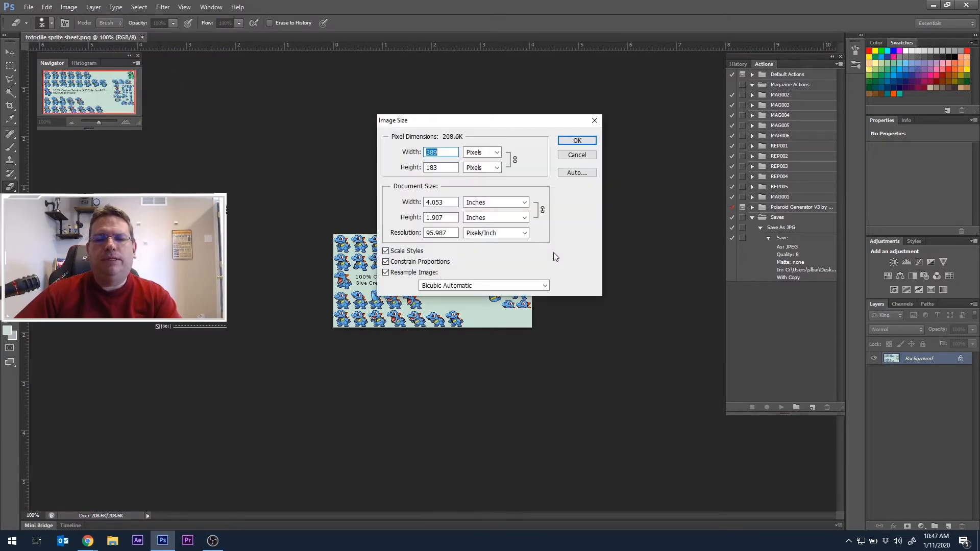
pyautogui.click(479, 286)
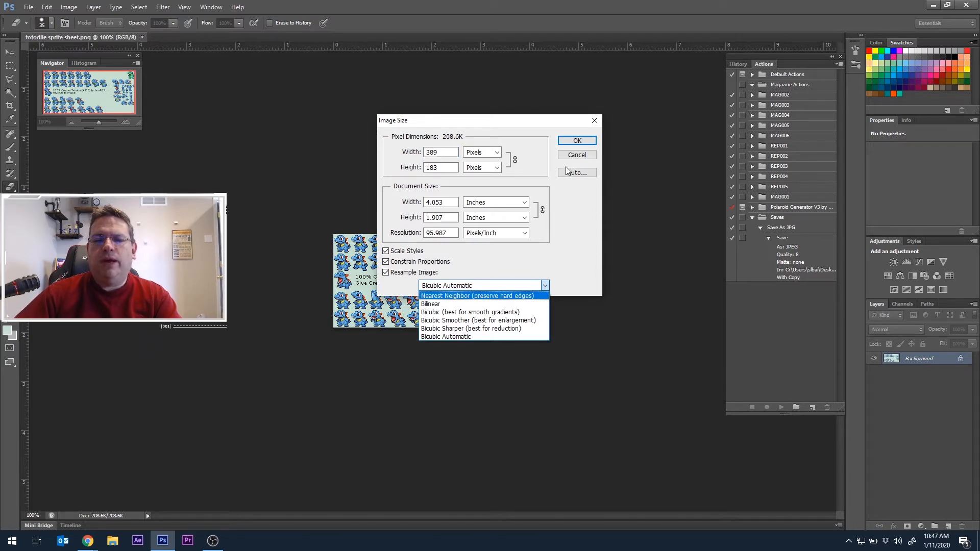
pyautogui.click(505, 295)
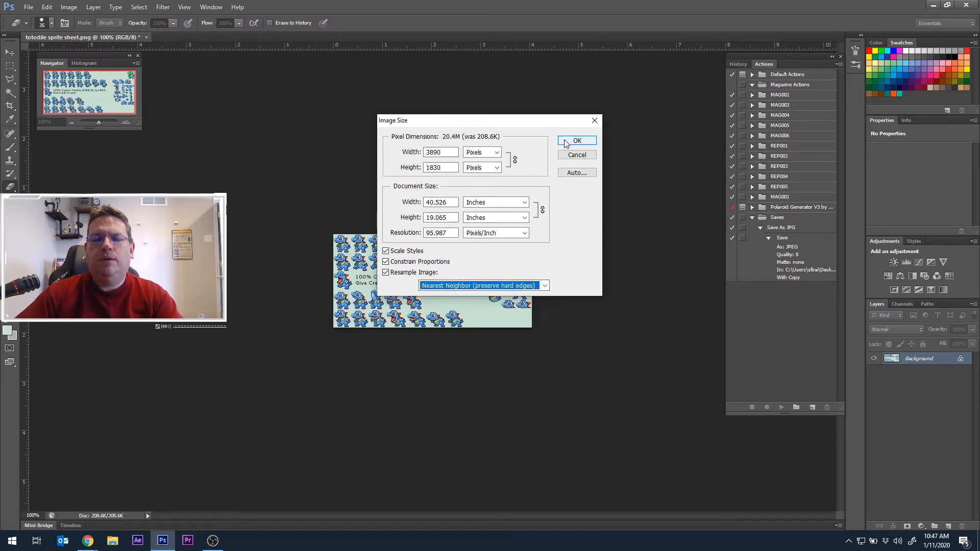
pyautogui.click(576, 141)
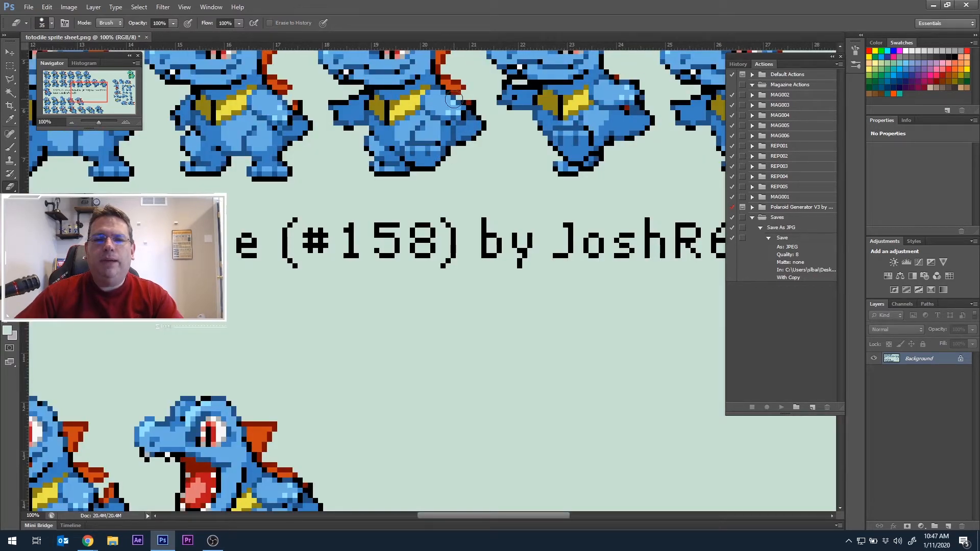
# Select the sheet's pale green background with Color Range, using Sampled Colors and a fuzziness of 18.
pyautogui.click(73, 123)
pyautogui.click(73, 123)
pyautogui.click(73, 123)
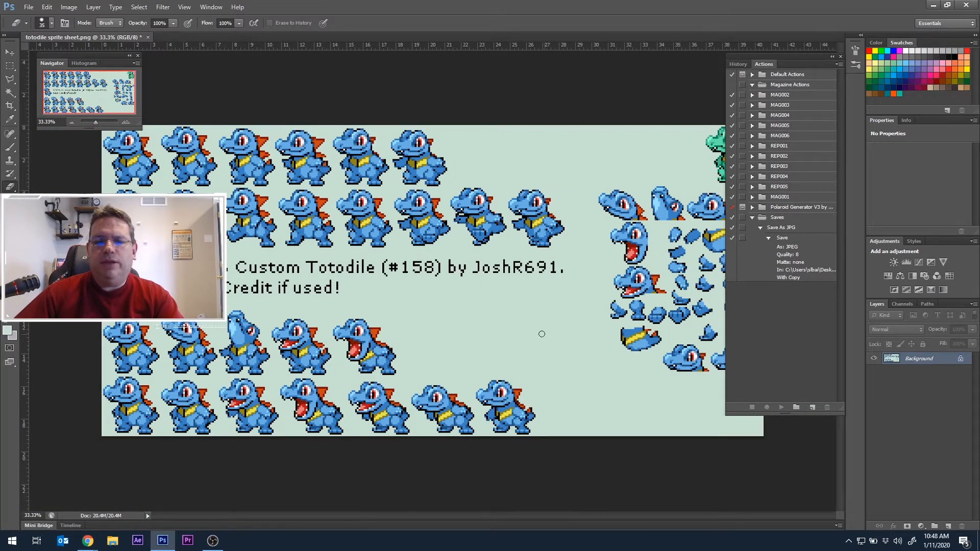
pyautogui.click(146, 8)
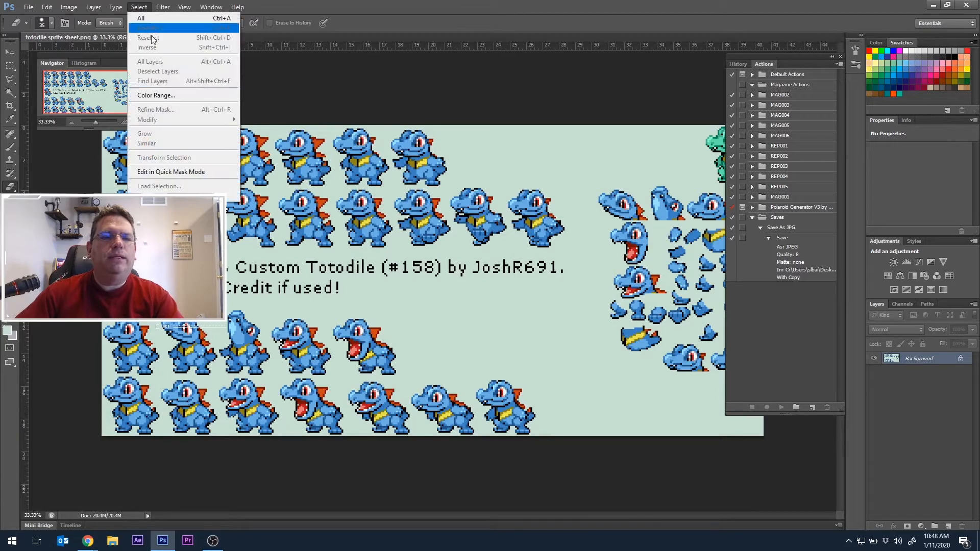
pyautogui.click(182, 92)
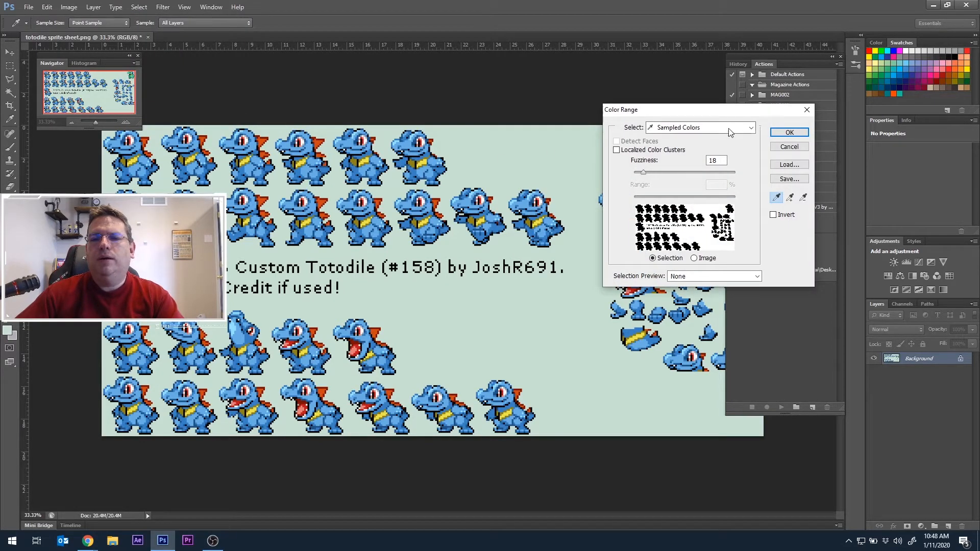
pyautogui.click(789, 133)
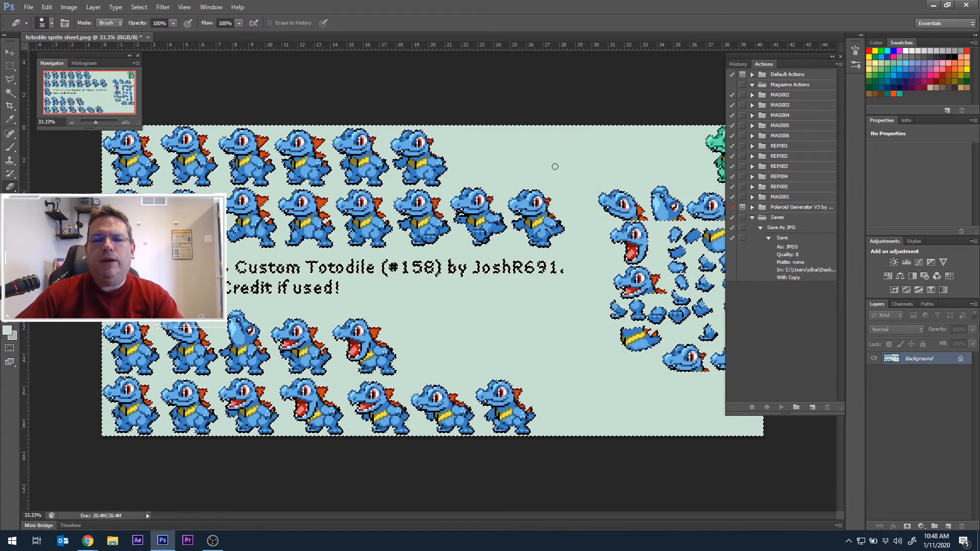
# Convert the Background layer to a regular layer named Layer 0, delete the selected green area, and deselect.
pyautogui.doubleClick(924, 359)
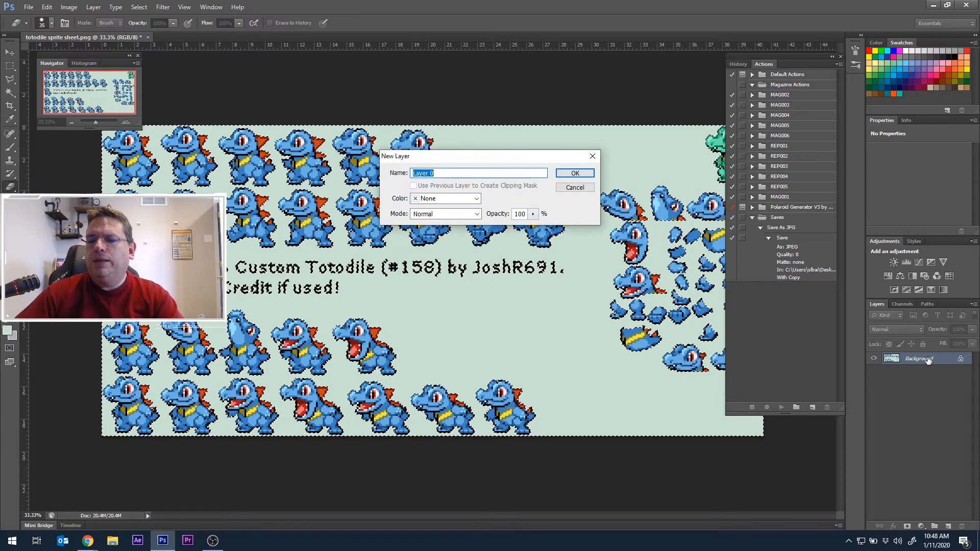
pyautogui.click(572, 173)
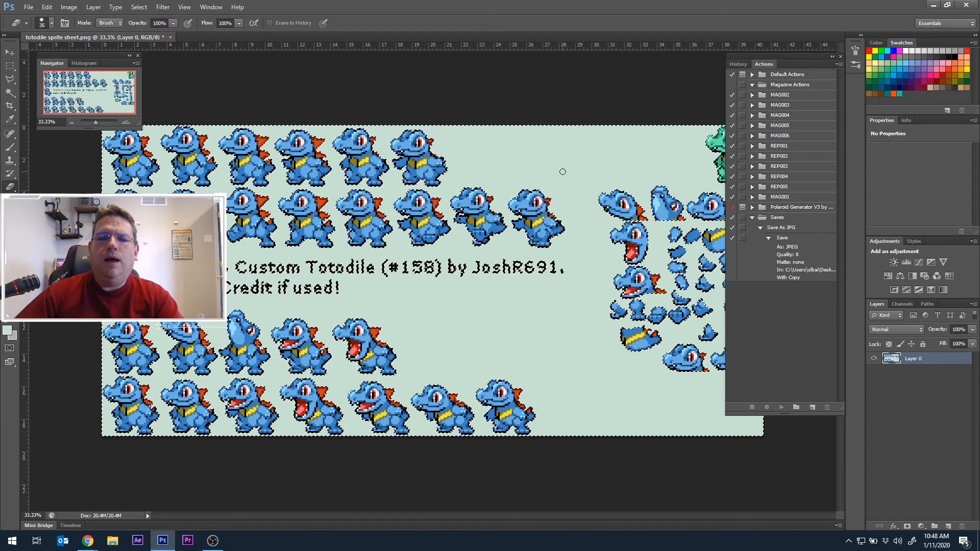
pyautogui.press('Delete')
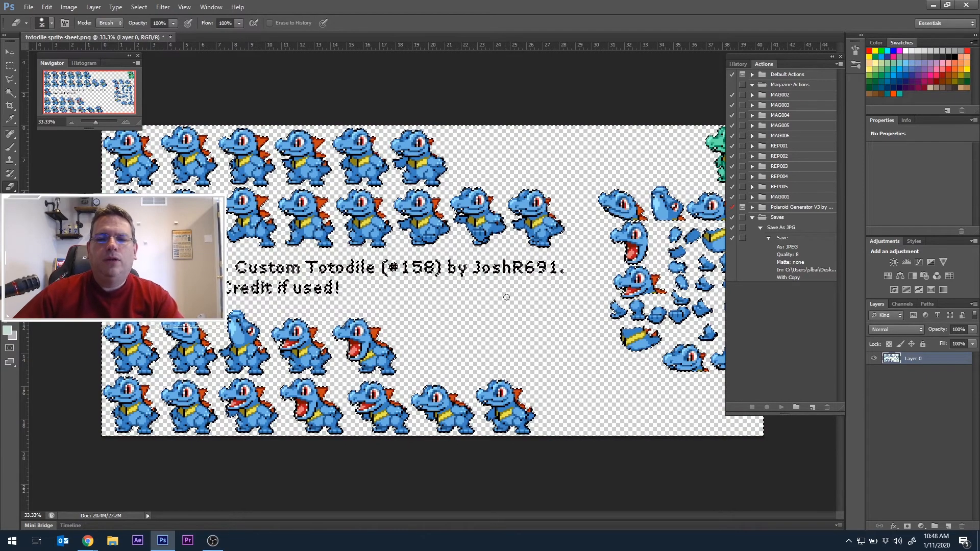
pyautogui.press('m')
pyautogui.hotkey('ctrl', 'd')
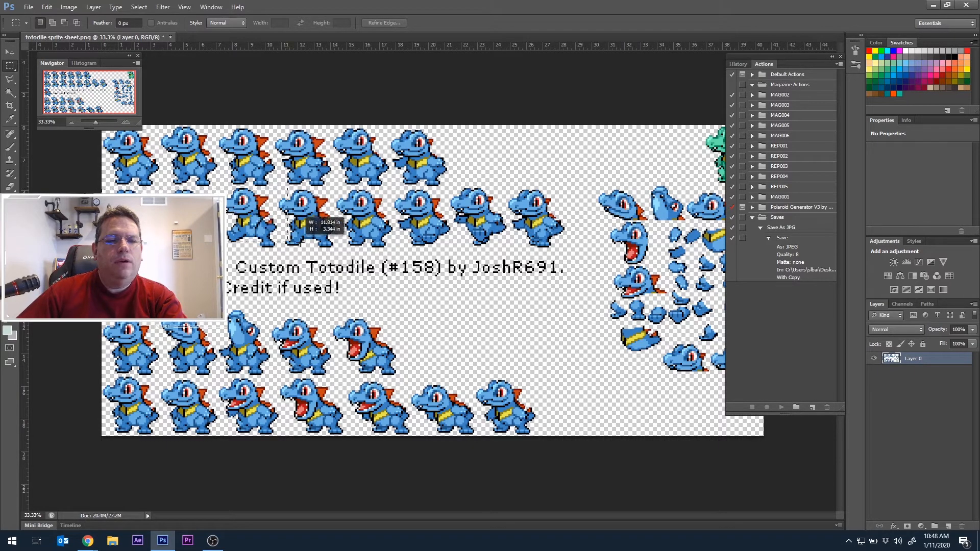
# Select the whole second row of Totodile sprites with a rectangular marquee and copy it.
pyautogui.moveTo(517, 247); pyautogui.dragTo(570, 248)
pyautogui.moveTo(571, 247); pyautogui.dragTo(571, 248)
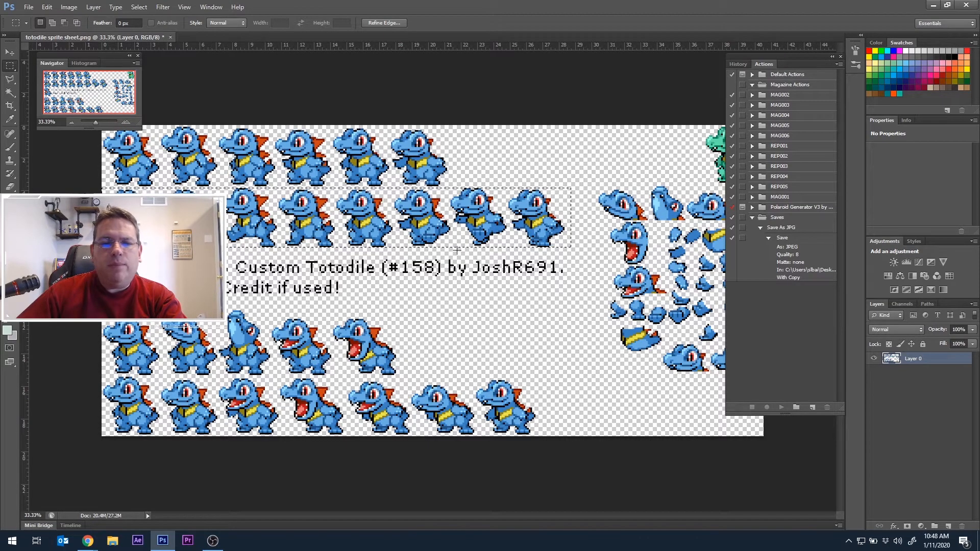
pyautogui.rightClick(355, 216)
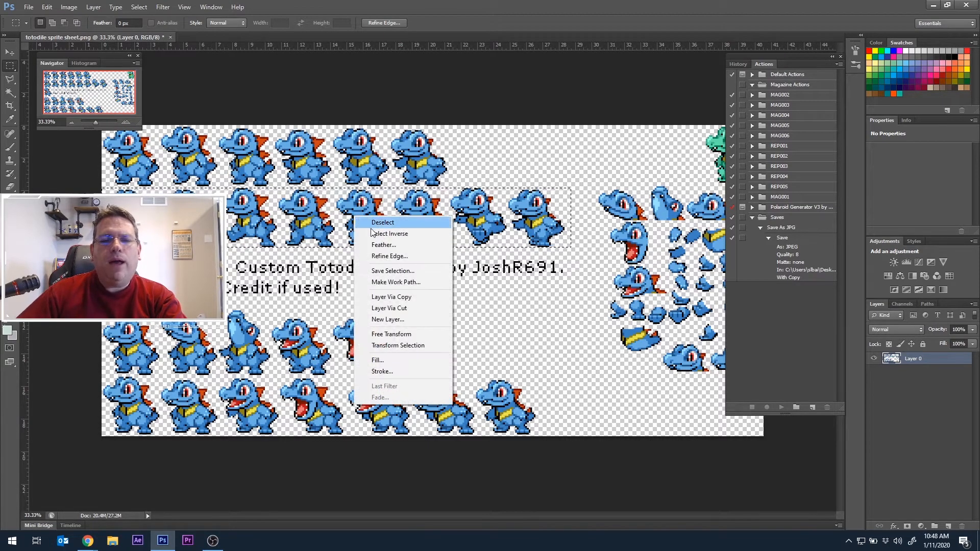
pyautogui.click(307, 13)
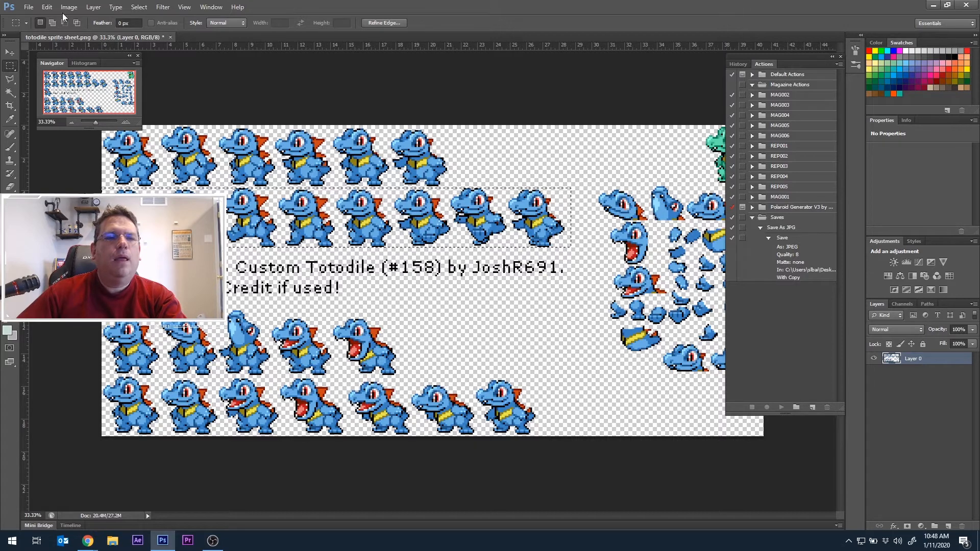
pyautogui.click(49, 7)
pyautogui.click(69, 77)
# Paste the copied sprite row into a new 2710 by 350 pixel Clipboard-preset document and delete its white Background layer.
pyautogui.click(28, 8)
pyautogui.click(46, 19)
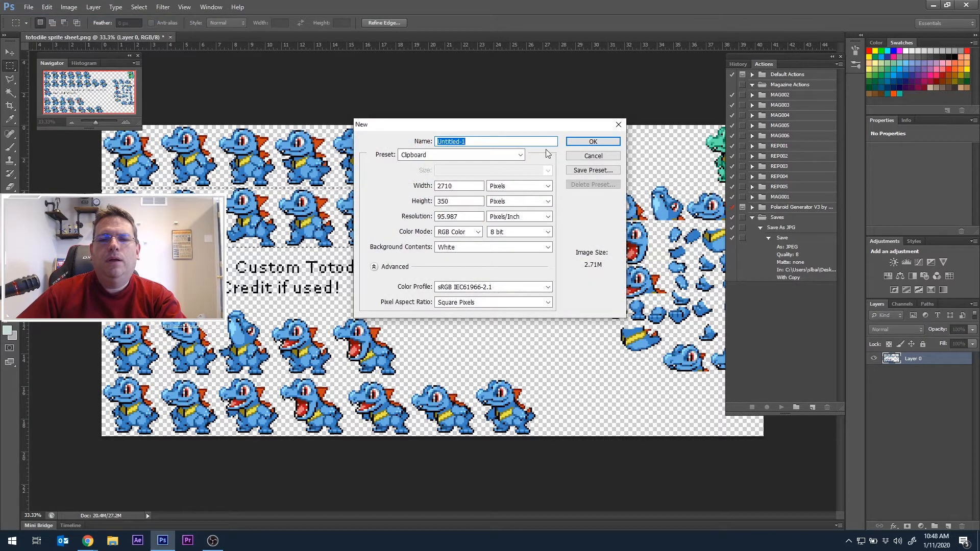
pyautogui.click(584, 144)
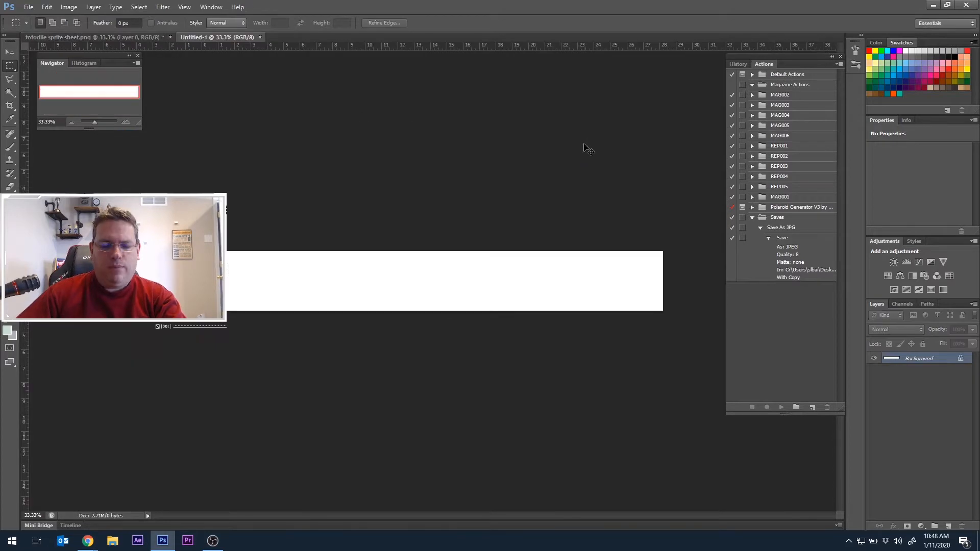
pyautogui.hotkey('ctrl', 'v')
pyautogui.moveTo(927, 372); pyautogui.dragTo(961, 525)
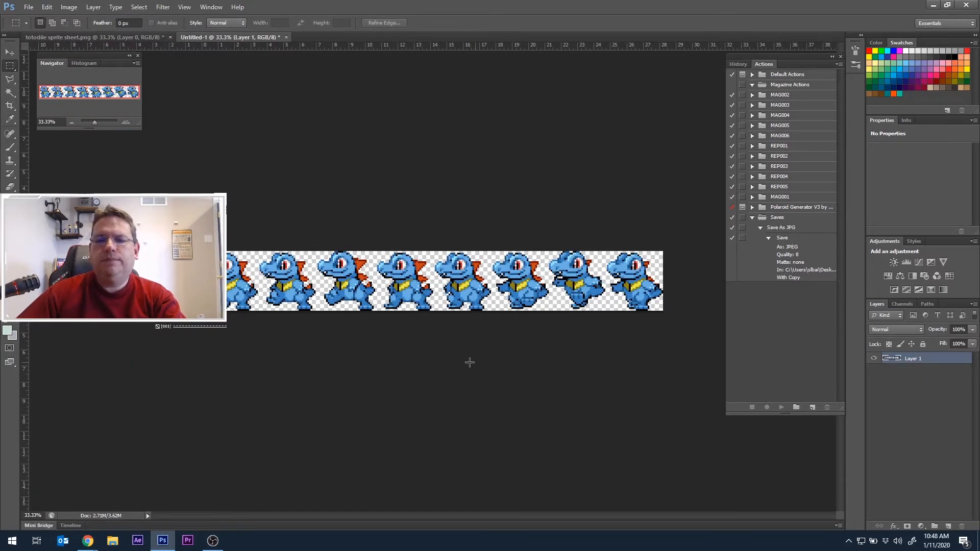
# Close the totodile sprite sheet.png document without saving its changes.
pyautogui.click(164, 36)
pyautogui.hotkey('ctrl', 'w')
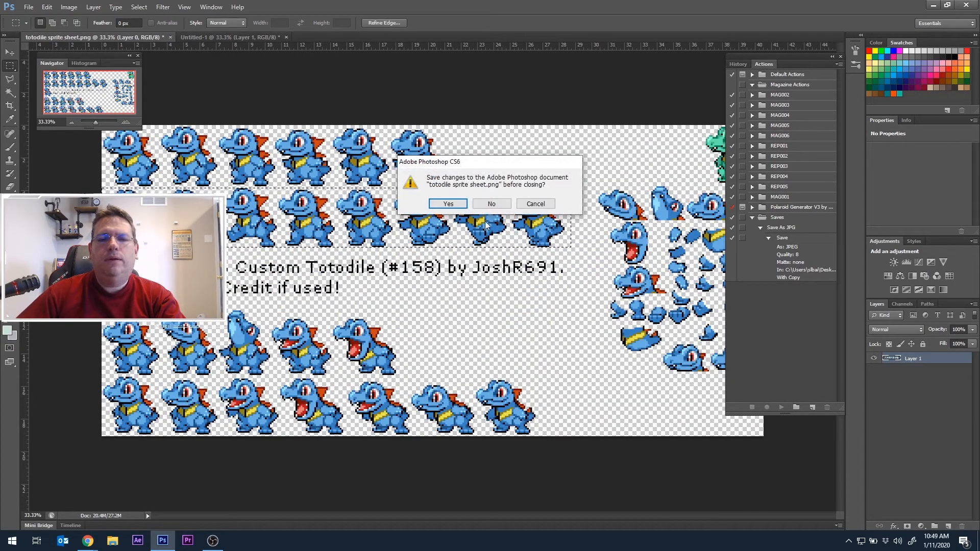
pyautogui.press('n')
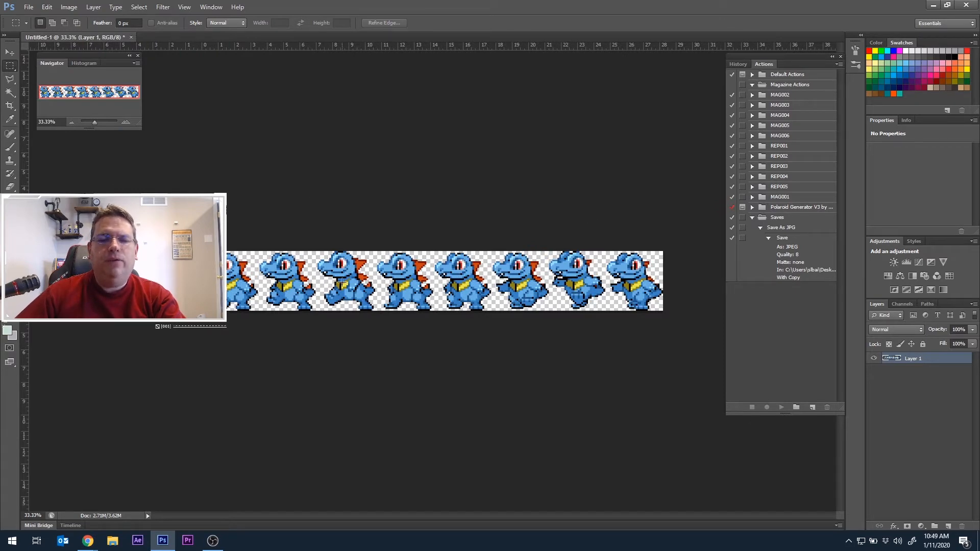
# Duplicate the pasted sprite row layer seven times, keeping the default copy names, for eight layers in all.
pyautogui.rightClick(929, 359)
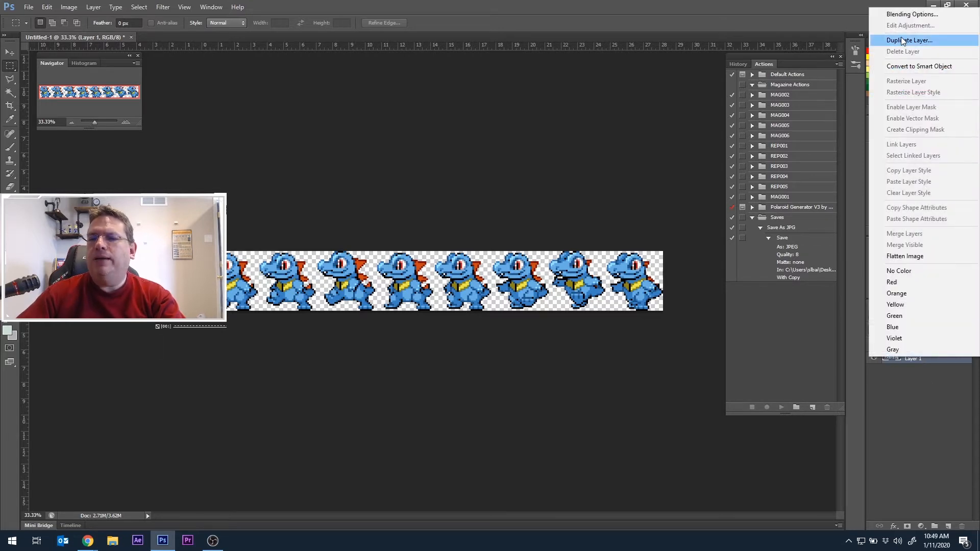
pyautogui.click(914, 40)
pyautogui.press('Return')
pyautogui.rightClick(914, 358)
pyautogui.click(912, 40)
pyautogui.press('Return')
pyautogui.rightClick(935, 359)
pyautogui.click(908, 44)
pyautogui.press('Return')
pyautogui.rightClick(925, 359)
pyautogui.click(916, 38)
pyautogui.press('Return')
pyautogui.rightClick(935, 359)
pyautogui.click(913, 40)
pyautogui.press('Return')
pyautogui.rightClick(936, 360)
pyautogui.click(913, 41)
pyautogui.press('Return')
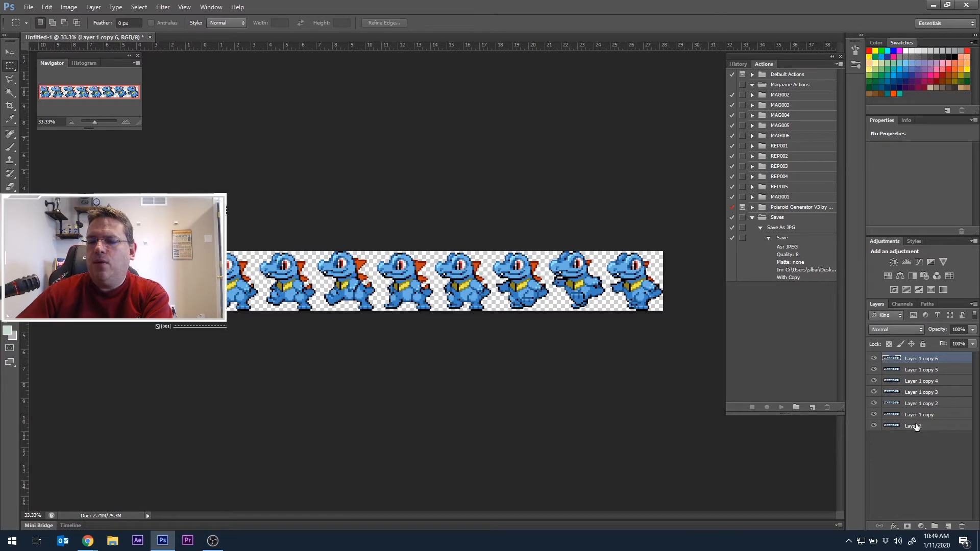
pyautogui.rightClick(926, 359)
pyautogui.click(914, 41)
pyautogui.press('Return')
# Rename the four uppermost layers Frame 1, Frame 2, Frame 3 and Frame 4, from the top down.
pyautogui.doubleClick(928, 359)
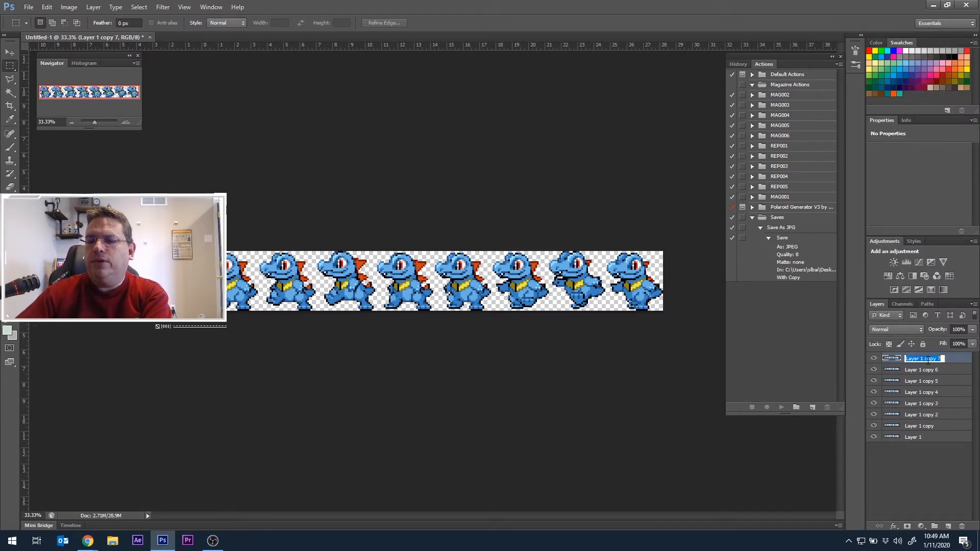
pyautogui.write('Frame 1')
pyautogui.press('Return')
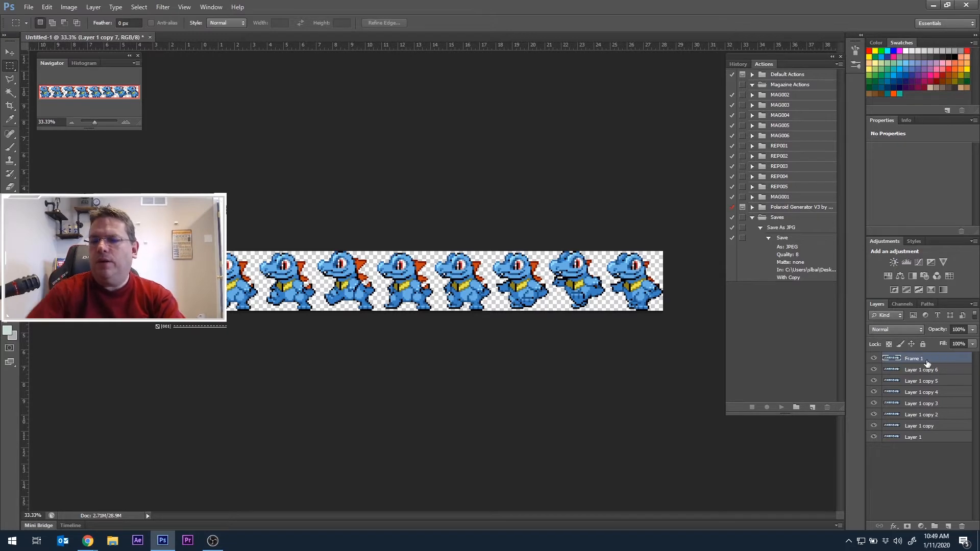
pyautogui.doubleClick(927, 370)
pyautogui.write('Frame 2')
pyautogui.press('Return')
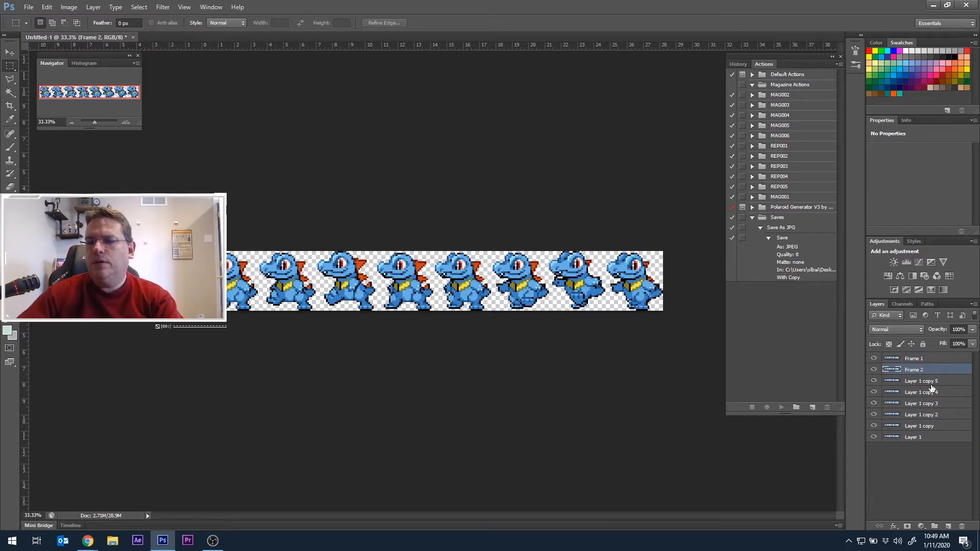
pyautogui.doubleClick(932, 383)
pyautogui.write('Frame 3')
pyautogui.press('Return')
pyautogui.doubleClick(933, 391)
pyautogui.write('Frame 4')
pyautogui.press('Return')
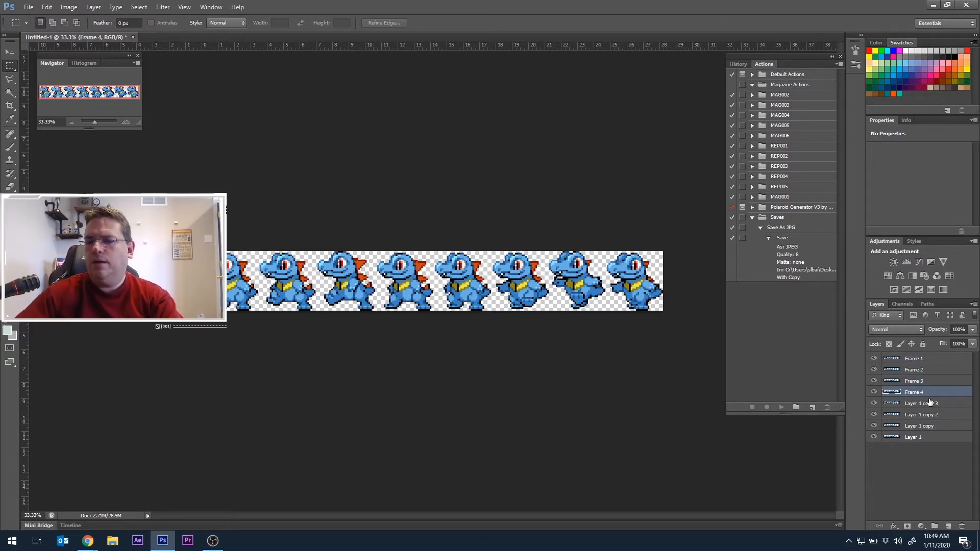
# Rename the remaining four layers Frame 5, Frame 6, Frame 7 and Frame 8, continuing down the stack.
pyautogui.doubleClick(930, 403)
pyautogui.write('Frame 5')
pyautogui.press('Return')
pyautogui.doubleClick(928, 414)
pyautogui.write('Frame 6')
pyautogui.press('Return')
pyautogui.doubleClick(926, 426)
pyautogui.write('Frame 7')
pyautogui.press('Return')
pyautogui.doubleClick(922, 437)
pyautogui.write('Frame 8')
pyautogui.press('Return')
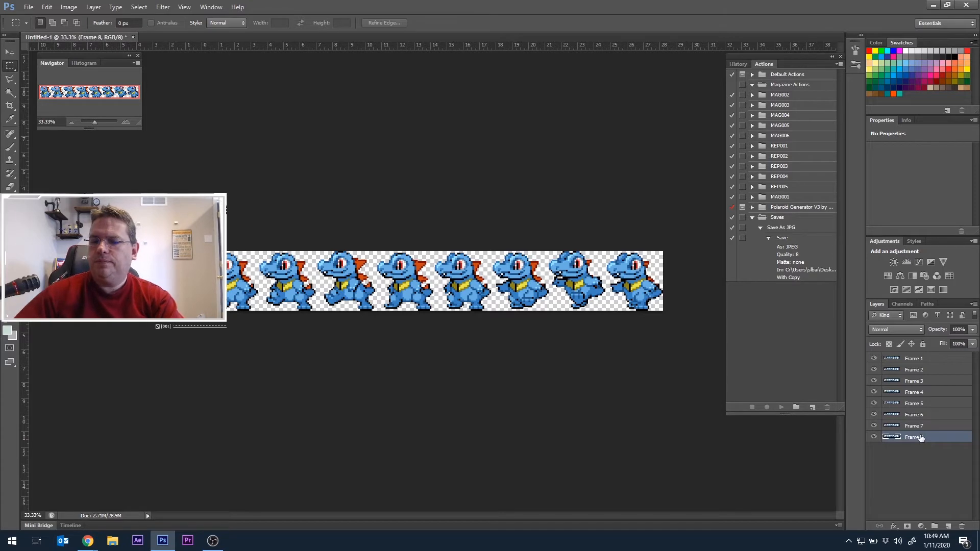
# Hide the Frame 2 through Frame 8 layers, show Frame 2 again, and activate the Move tool.
pyautogui.moveTo(877, 374); pyautogui.dragTo(878, 442)
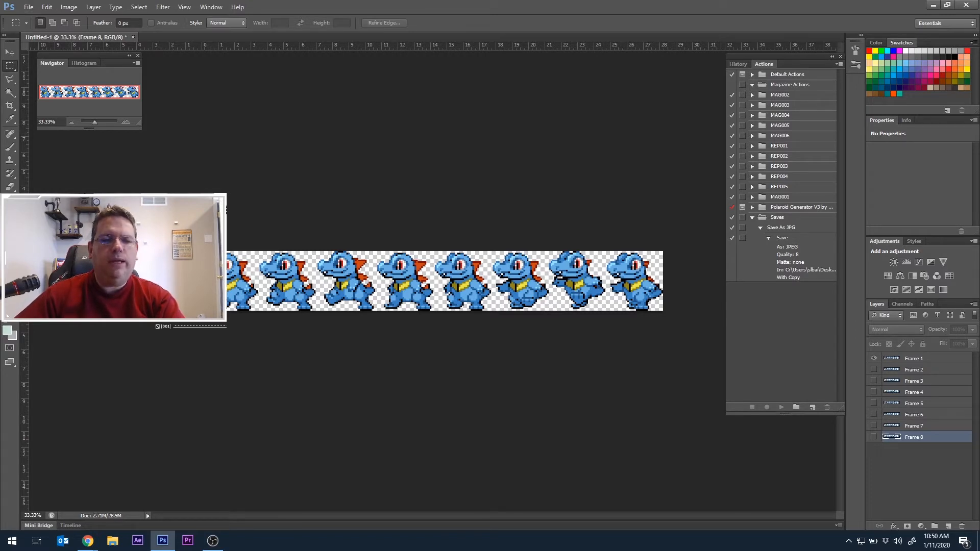
pyautogui.scroll(7, 190, 325)
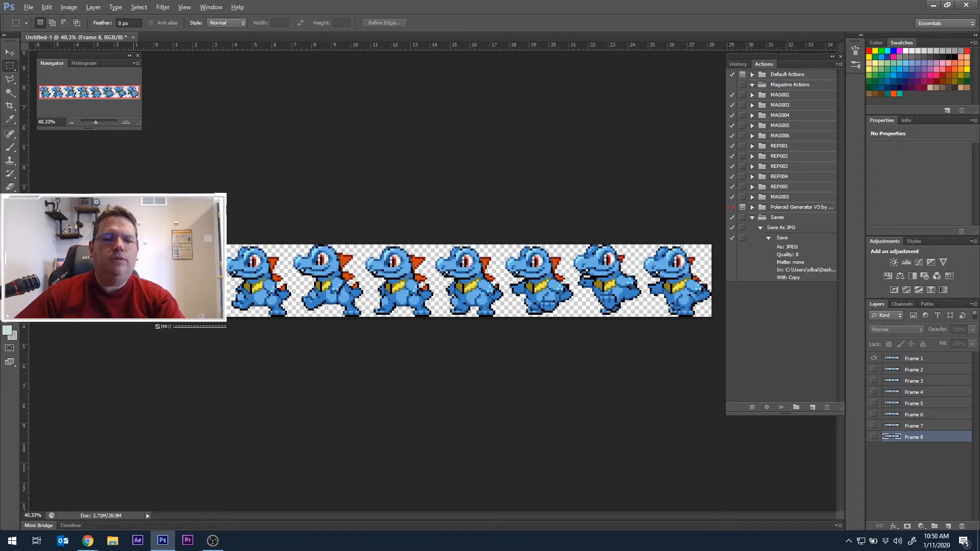
pyautogui.scroll(5, 353, 335)
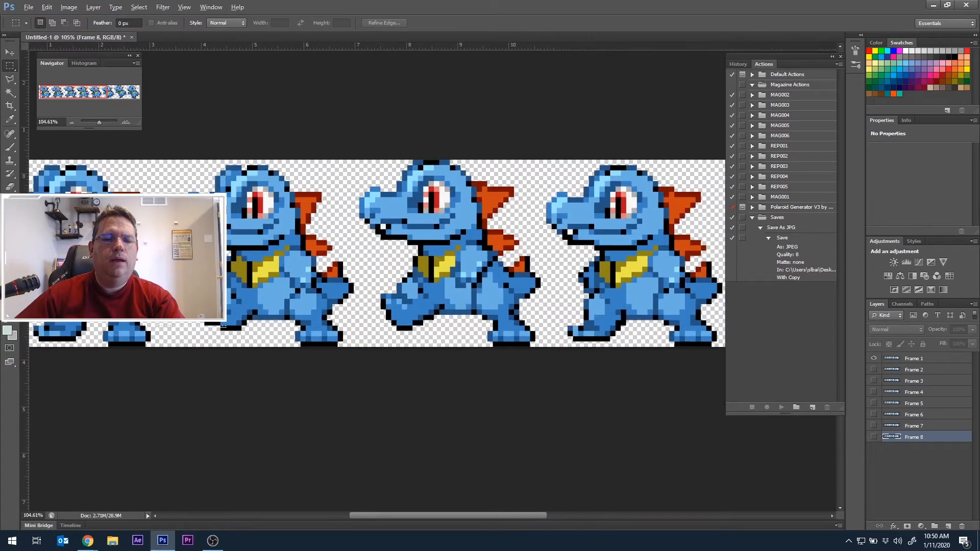
pyautogui.moveTo(262, 382); pyautogui.dragTo(548, 397)
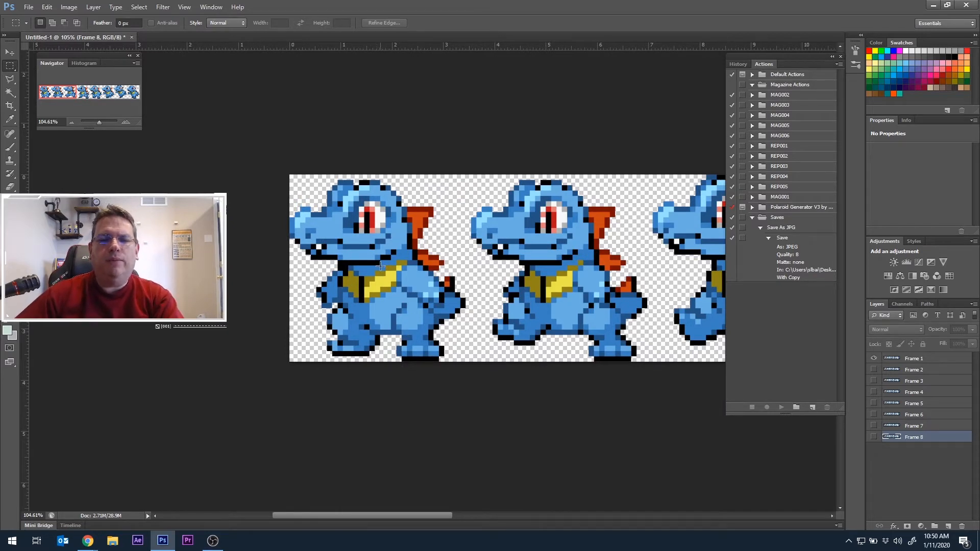
pyautogui.click(873, 369)
pyautogui.click(914, 370)
pyautogui.press('v')
# Reverse the layer order so Frame 8 is at the top of the stack and Frame 1 at the bottom.
pyautogui.moveTo(933, 440); pyautogui.dragTo(920, 356)
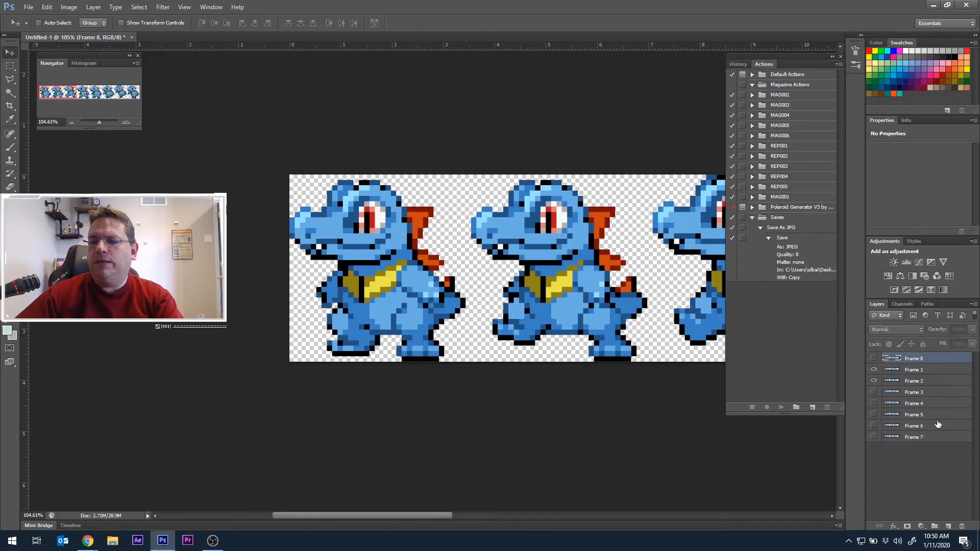
pyautogui.moveTo(934, 437); pyautogui.dragTo(934, 365)
pyautogui.moveTo(938, 437); pyautogui.dragTo(937, 378)
pyautogui.moveTo(938, 443)
pyautogui.mouseDown()
pyautogui.moveTo(935, 386)
pyautogui.moveTo(935, 436)
pyautogui.moveTo(934, 401)
pyautogui.moveTo(934, 428)
pyautogui.mouseUp()
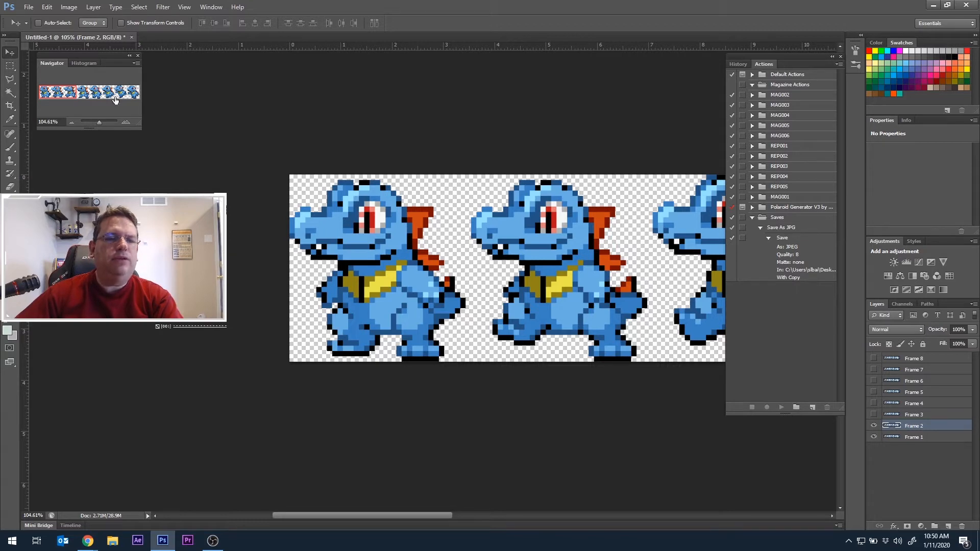
# Slide Frame 2 left so its second sprite overlaps the first; show Frame 3 and slide it about 7.1 in left to align its third sprite.
pyautogui.moveTo(550, 271); pyautogui.dragTo(378, 270)
pyautogui.click(923, 415)
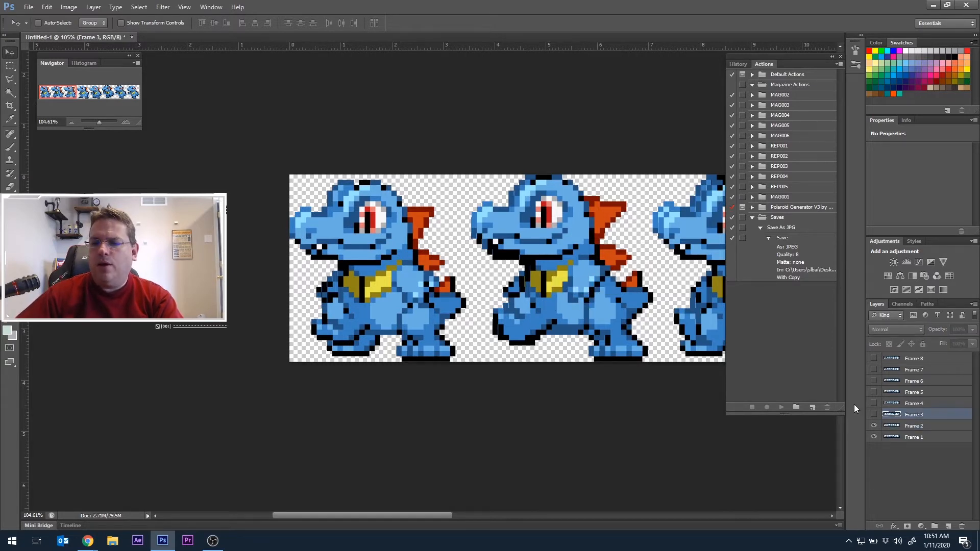
pyautogui.click(873, 414)
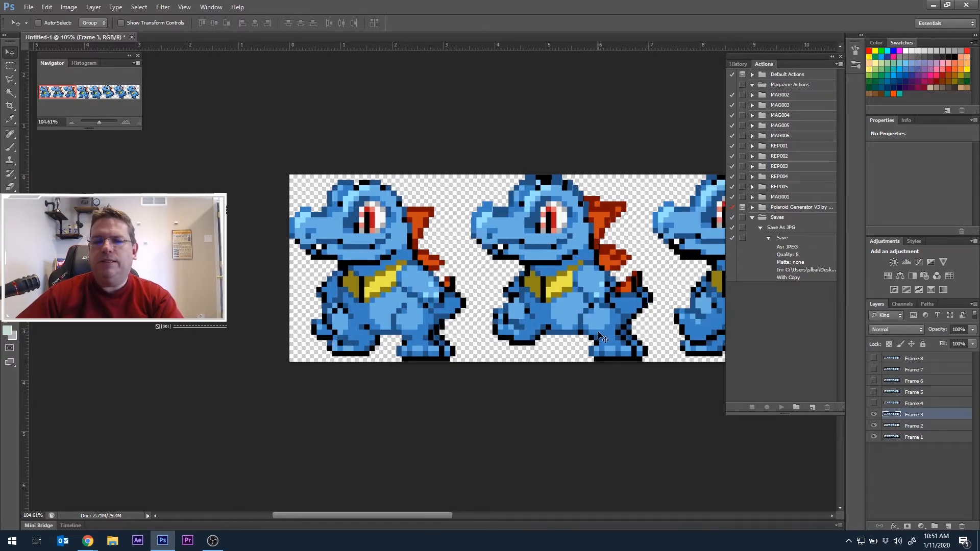
pyautogui.moveTo(607, 320); pyautogui.dragTo(243, 325)
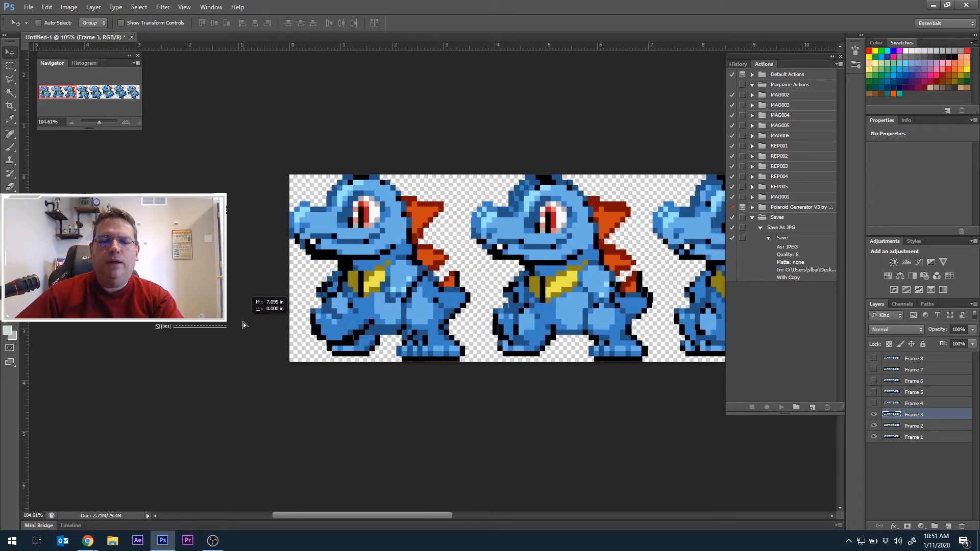
pyautogui.moveTo(244, 324); pyautogui.dragTo(244, 325)
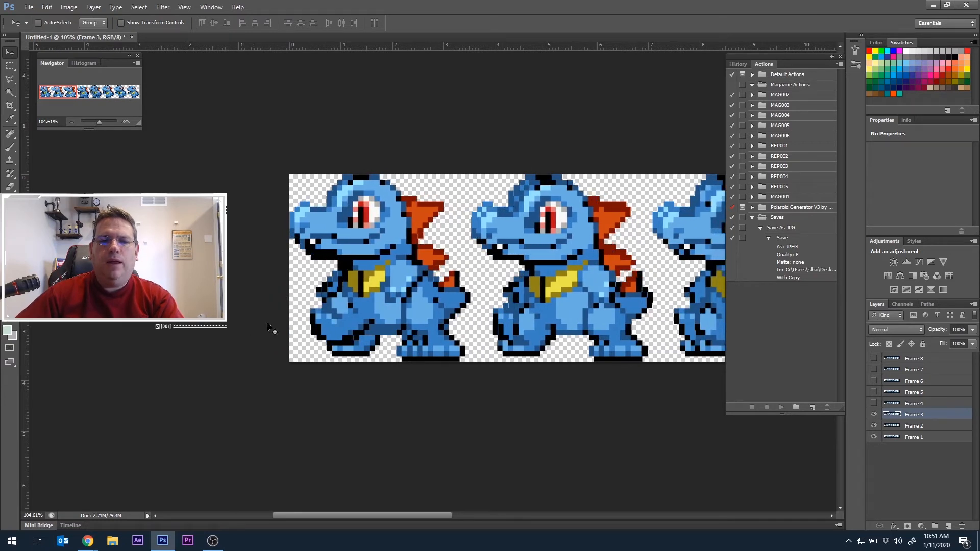
# Show the Frame 4 layer and slide it left so its fourth sprite overlaps the first sprite position.
pyautogui.click(874, 403)
pyautogui.click(927, 403)
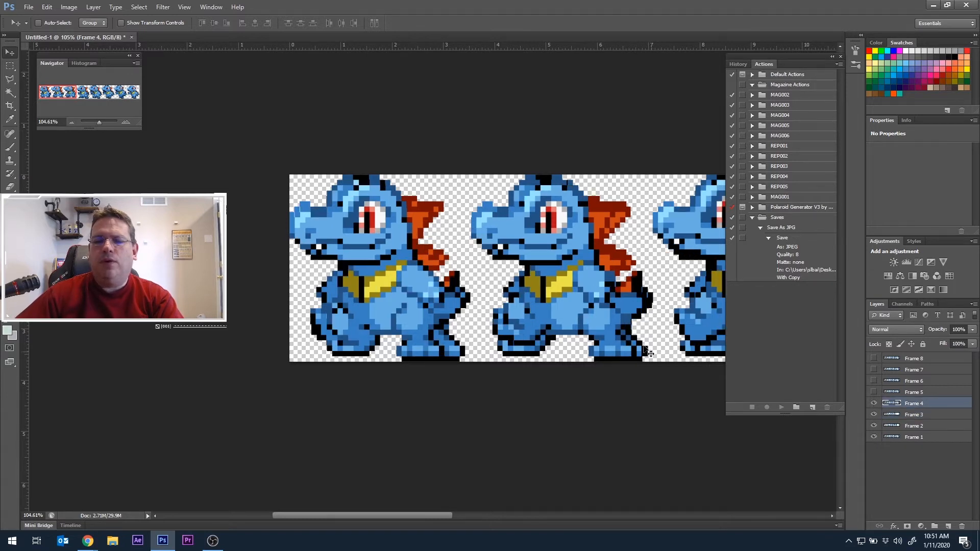
pyautogui.moveTo(639, 326); pyautogui.dragTo(388, 305)
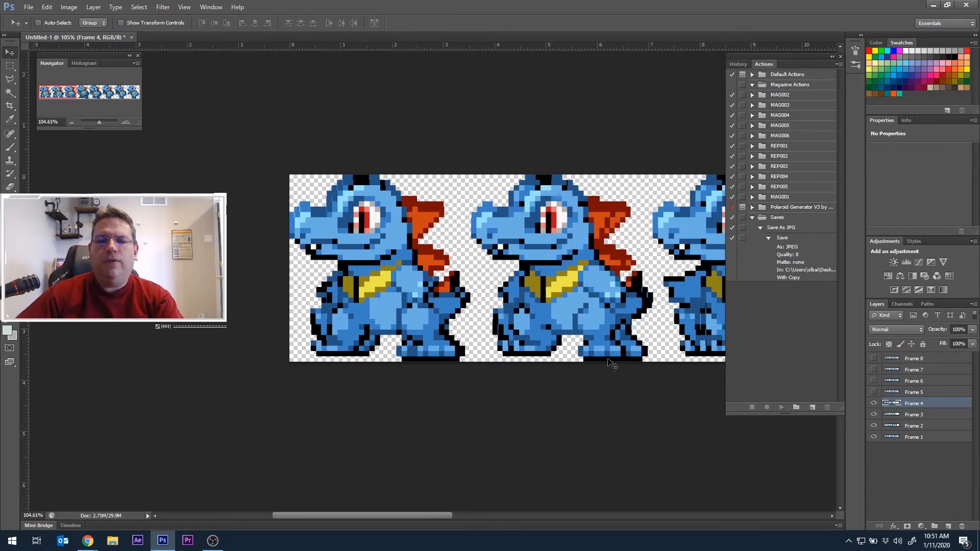
# Show the Frame 5 layer and slide it left so its fifth sprite overlaps the first sprite position.
pyautogui.click(916, 392)
pyautogui.click(874, 392)
pyautogui.moveTo(668, 329); pyautogui.dragTo(470, 298)
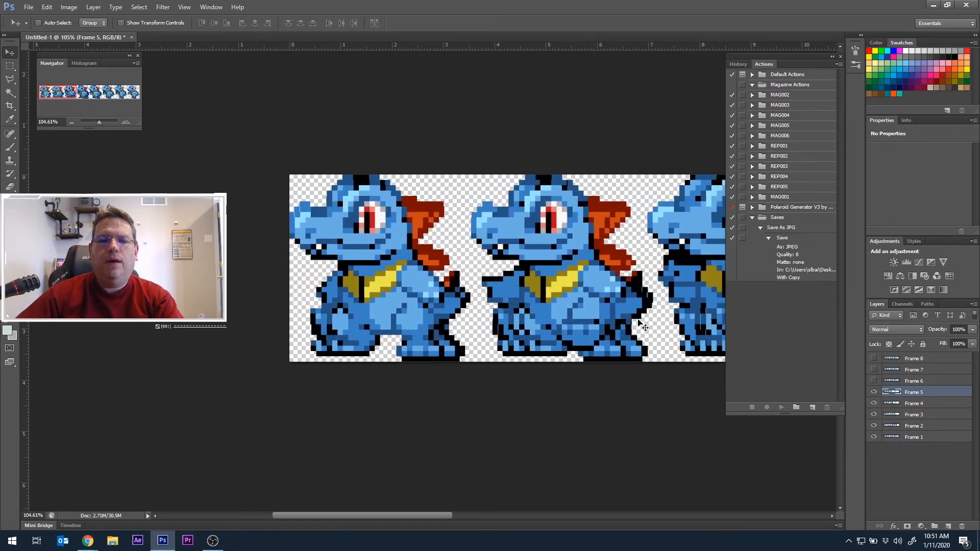
# Show the Frame 6 layer and slide it left so its sixth sprite overlaps the first sprite position.
pyautogui.click(874, 381)
pyautogui.moveTo(633, 294); pyautogui.dragTo(440, 293)
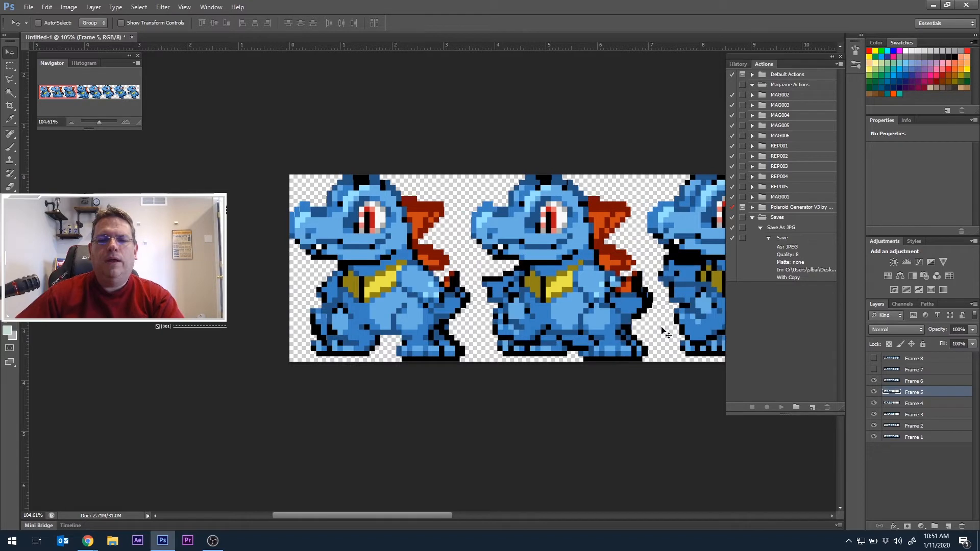
pyautogui.click(918, 381)
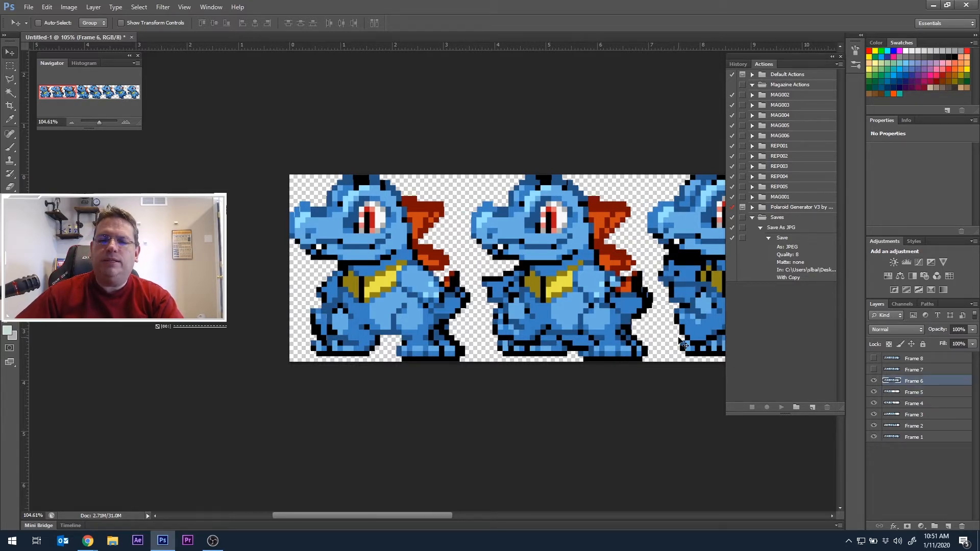
pyautogui.moveTo(702, 329); pyautogui.dragTo(389, 317)
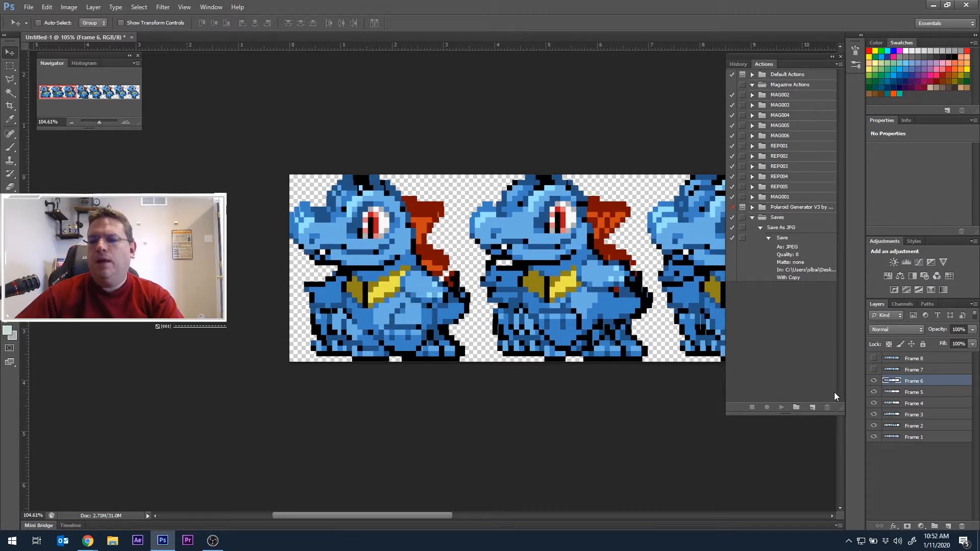
# Show the Frame 7 layer and slide it left in several moves so its seventh sprite overlaps the first sprite position.
pyautogui.click(874, 369)
pyautogui.click(914, 370)
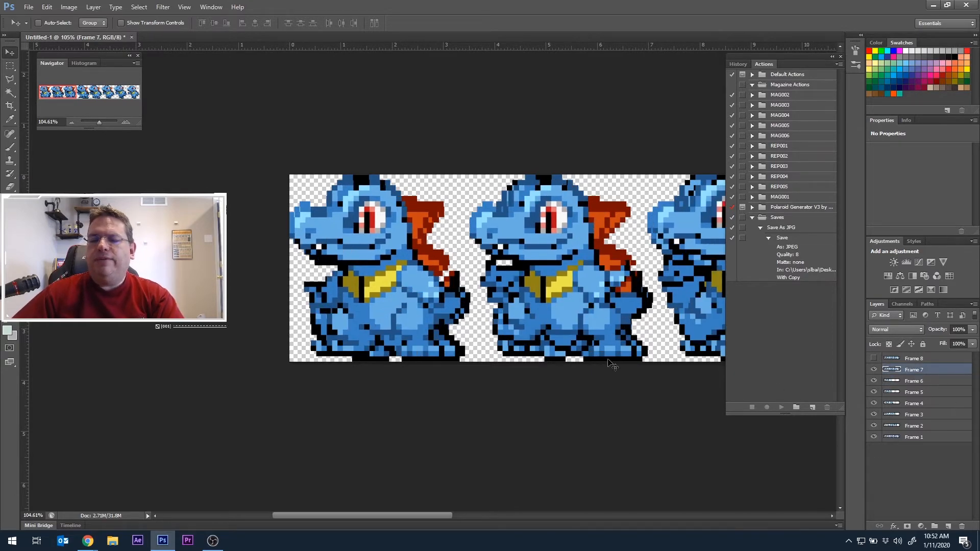
pyautogui.moveTo(588, 313); pyautogui.dragTo(183, 317)
pyautogui.moveTo(505, 286); pyautogui.dragTo(204, 289)
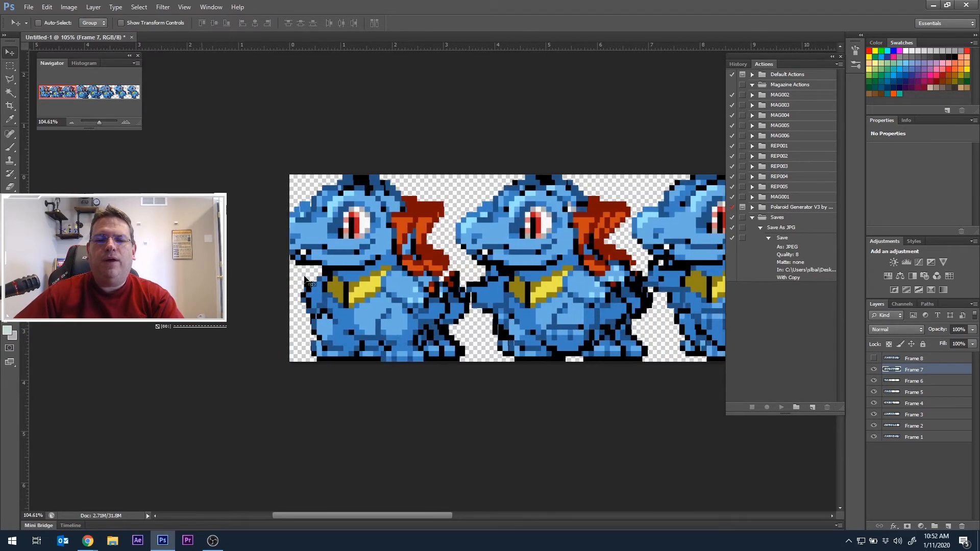
pyautogui.moveTo(592, 266); pyautogui.dragTo(545, 264)
pyautogui.moveTo(650, 271); pyautogui.dragTo(508, 275)
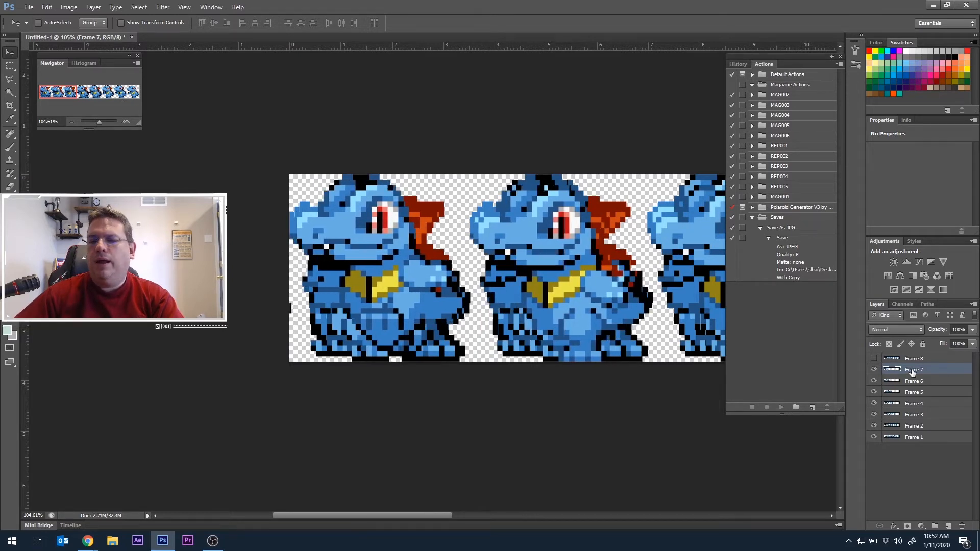
# Show the Frame 8 layer, slide it left so its eighth sprite overlaps the first sprite position, and activate the Crop tool.
pyautogui.click(875, 358)
pyautogui.click(938, 361)
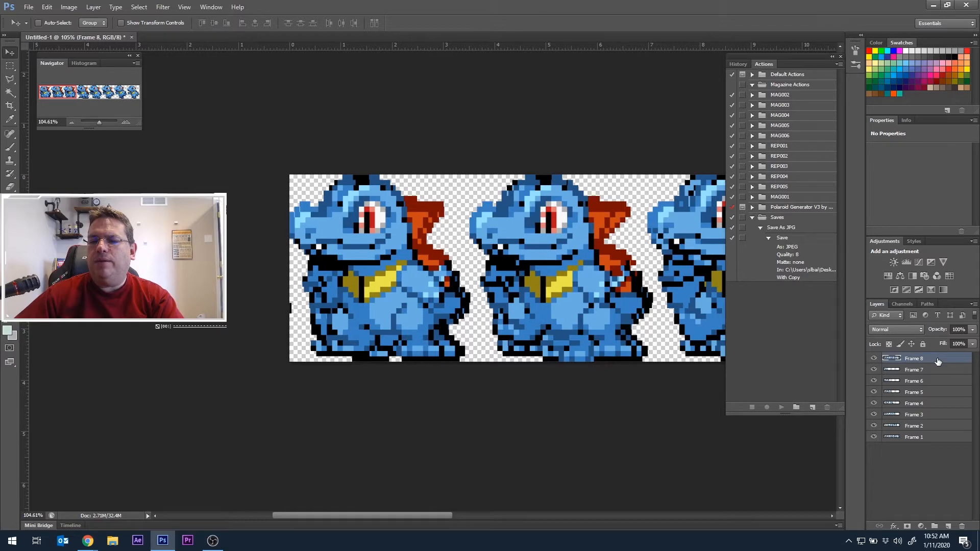
pyautogui.moveTo(650, 318); pyautogui.dragTo(245, 298)
pyautogui.moveTo(590, 307); pyautogui.dragTo(377, 305)
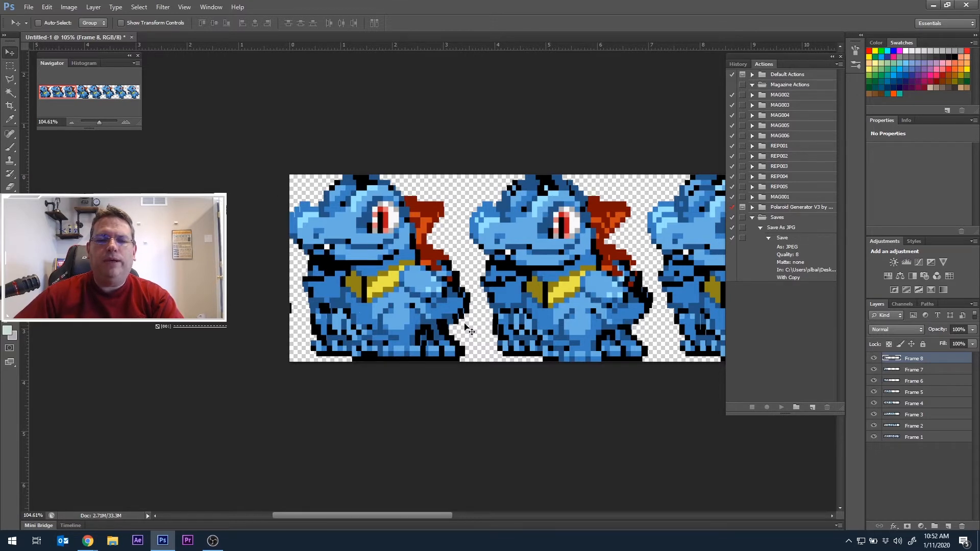
pyautogui.click(9, 106)
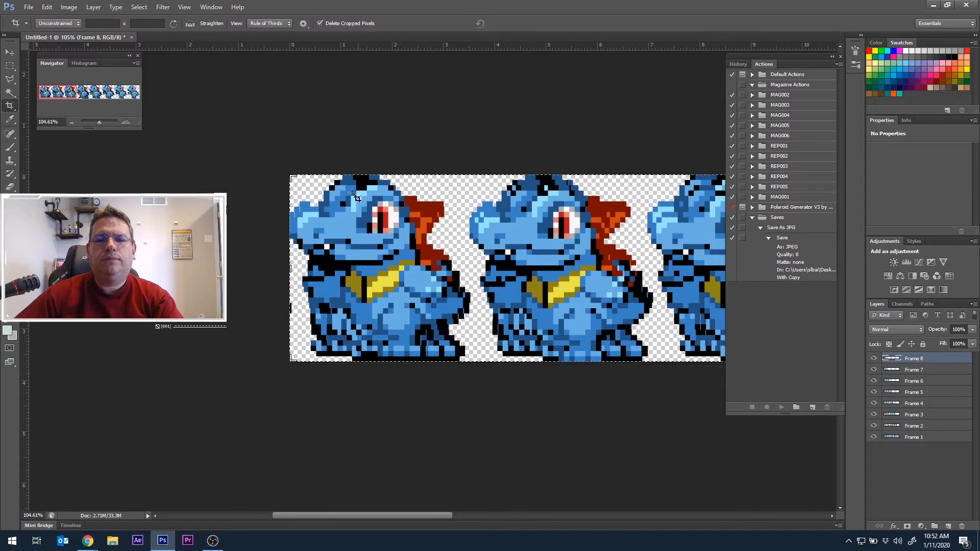
pyautogui.moveTo(293, 268)
pyautogui.mouseDown()
pyautogui.moveTo(285, 270)
pyautogui.moveTo(303, 276)
pyautogui.moveTo(280, 274)
pyautogui.mouseUp()
pyautogui.hotkey('ctrl', 'z')
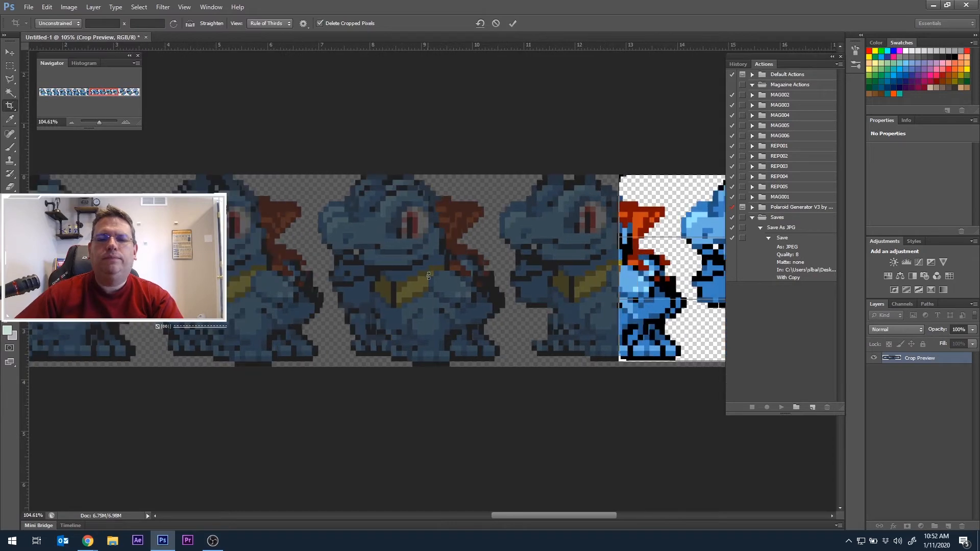
pyautogui.press('Escape')
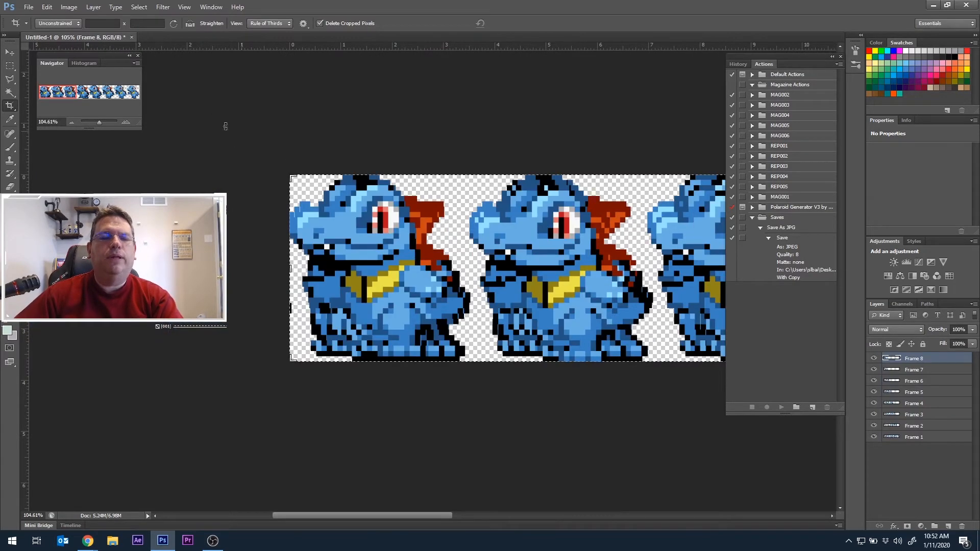
# Narrow the crop area to about 3.49 in wide so it frames only the first, stacked sprite.
pyautogui.click(72, 122)
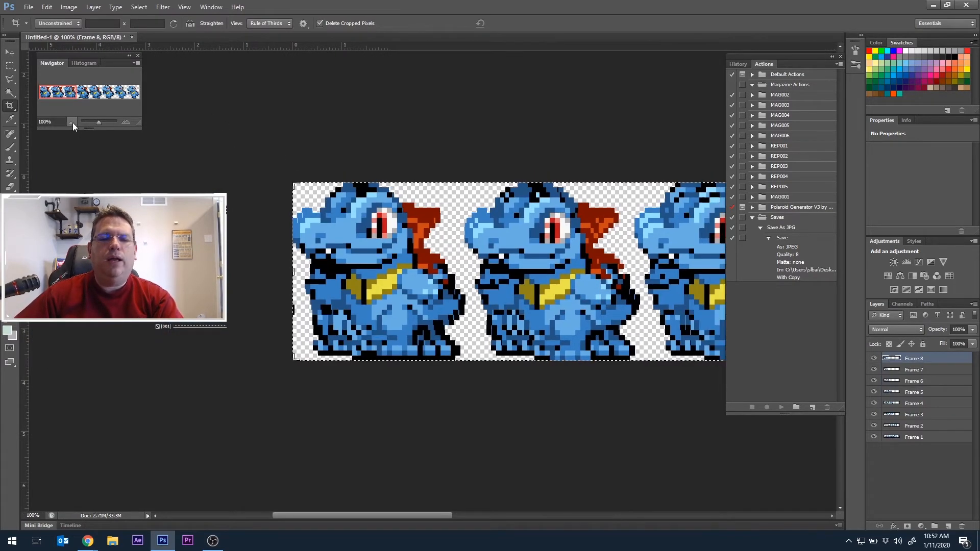
pyautogui.click(71, 123)
pyautogui.click(72, 122)
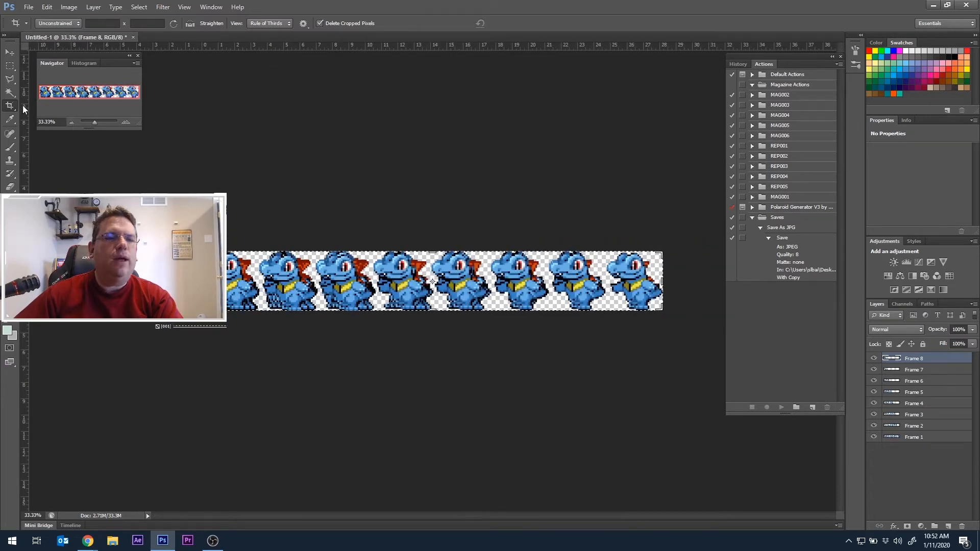
pyautogui.moveTo(663, 281); pyautogui.dragTo(461, 284)
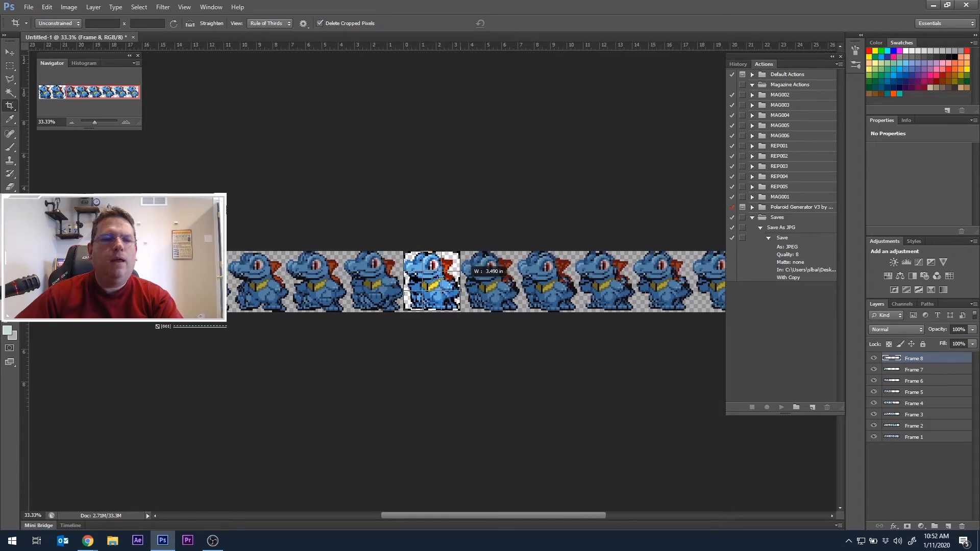
# Enlarge the crop area slightly past the sprite's tail and feet, fine-tune its right edge, and apply the crop.
pyautogui.click(125, 121)
pyautogui.click(124, 121)
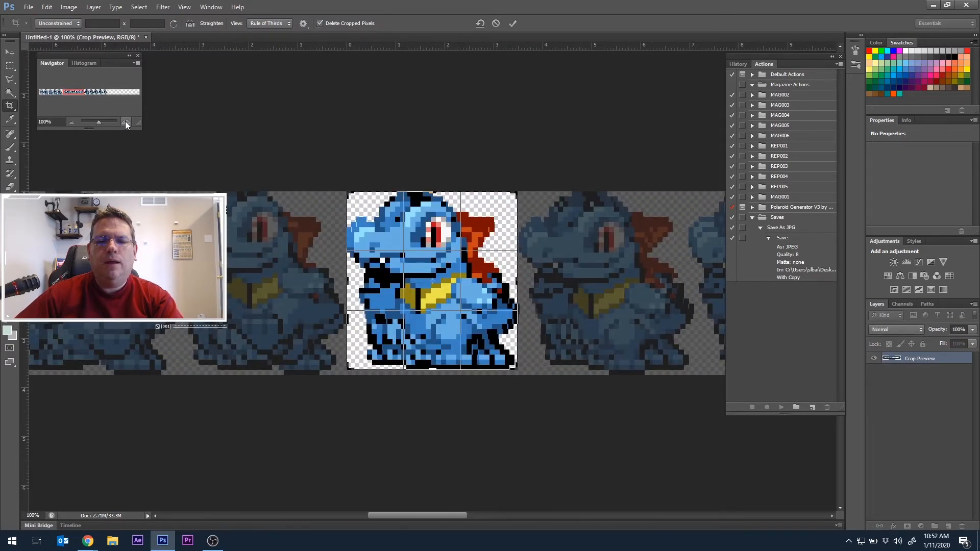
pyautogui.click(124, 121)
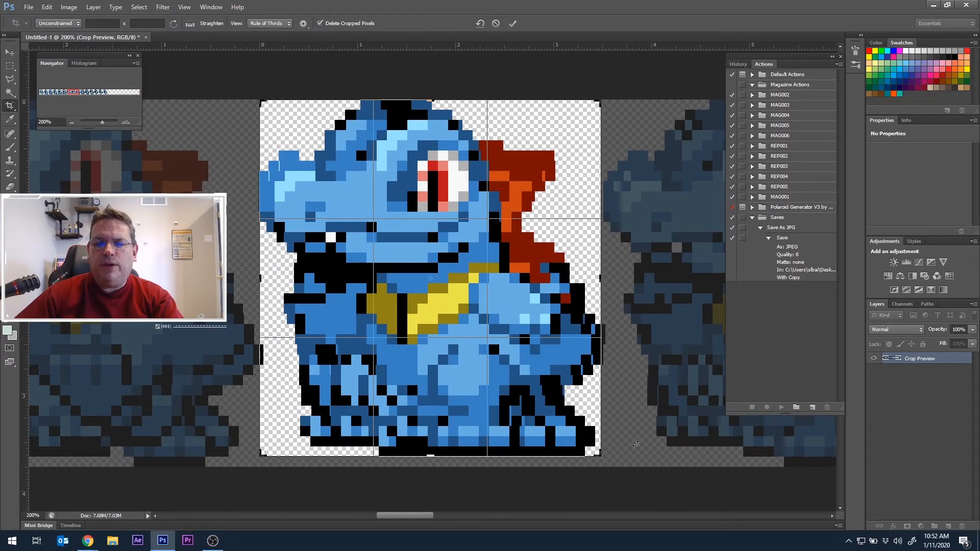
pyautogui.moveTo(601, 456); pyautogui.dragTo(606, 460)
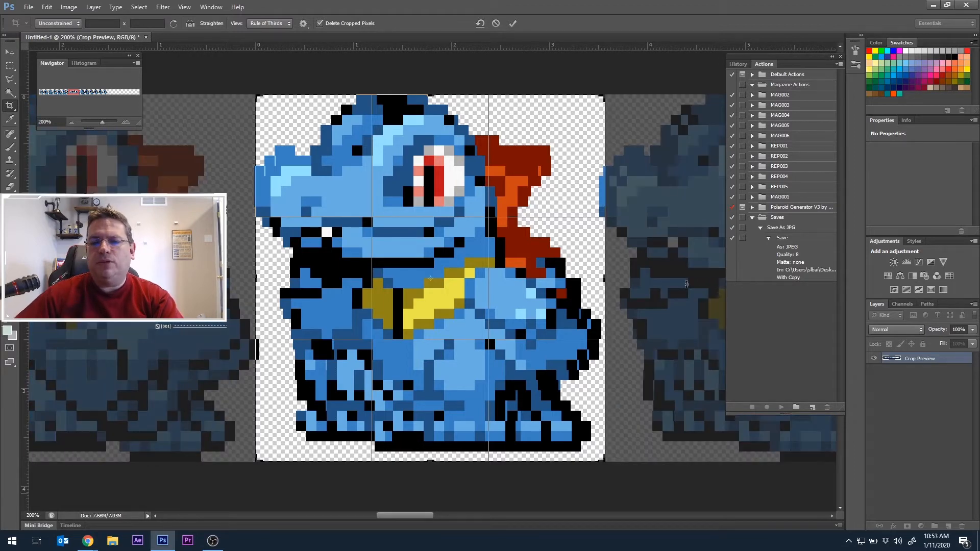
pyautogui.moveTo(605, 279); pyautogui.dragTo(604, 279)
pyautogui.press('Return')
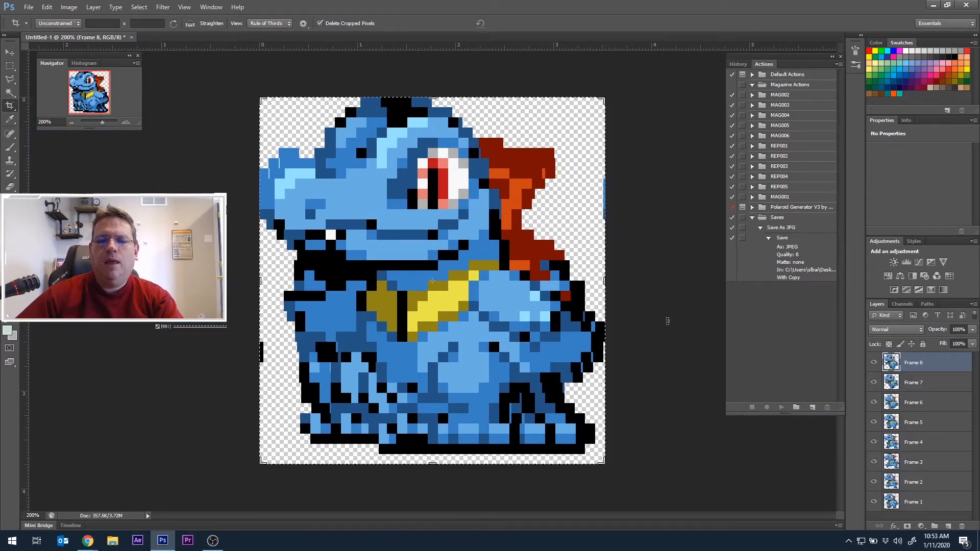
# Hide the Frame 2 through Frame 8 layers and toggle Frame 2 on and off to compare its alignment with Frame 1.
pyautogui.moveTo(873, 362); pyautogui.dragTo(904, 491)
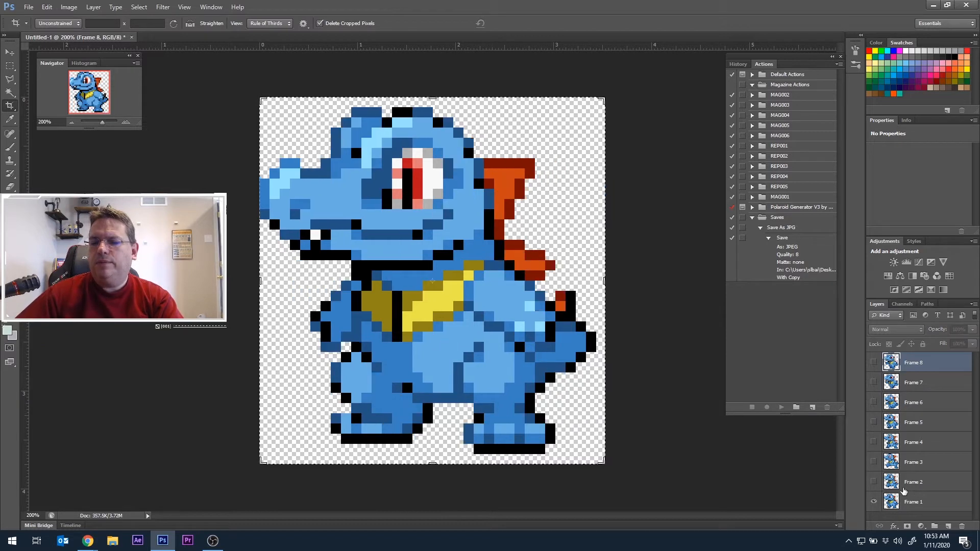
pyautogui.click(874, 483)
pyautogui.click(873, 483)
pyautogui.click(873, 482)
pyautogui.click(873, 482)
pyautogui.click(874, 482)
pyautogui.click(873, 482)
pyautogui.click(873, 482)
pyautogui.click(873, 483)
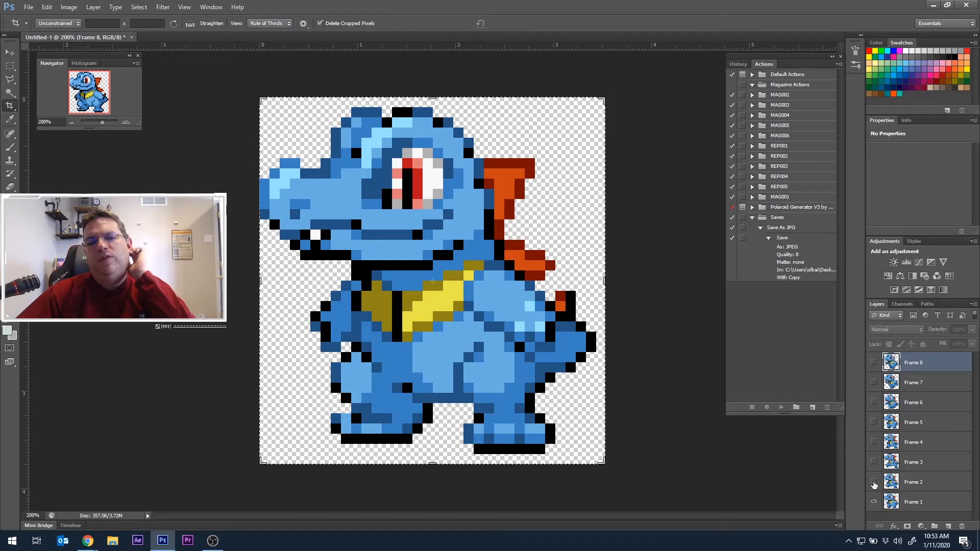
pyautogui.click(874, 483)
pyautogui.click(874, 482)
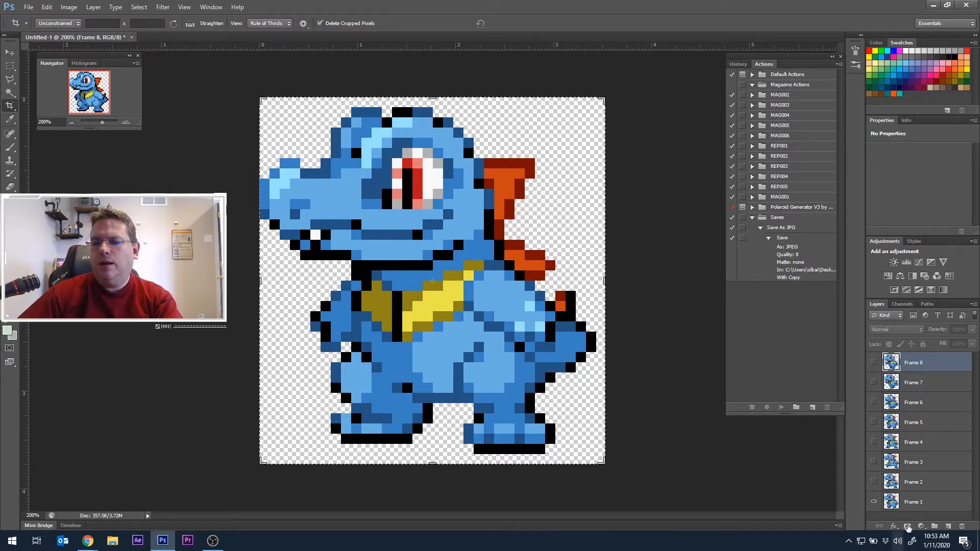
# Move the Frame 1 sprite about 0.1 in to the right and toggle Frame 2 to compare the alignment.
pyautogui.click(922, 504)
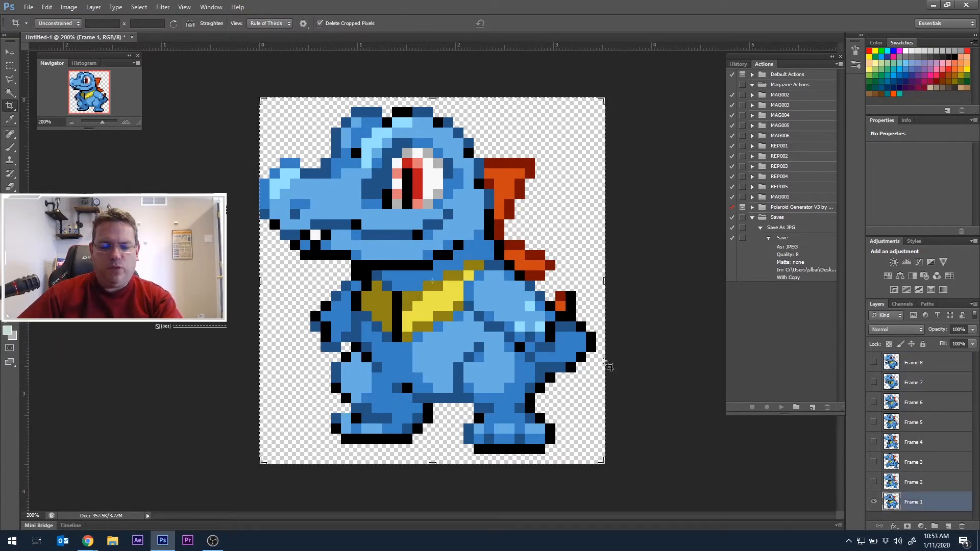
pyautogui.press('v')
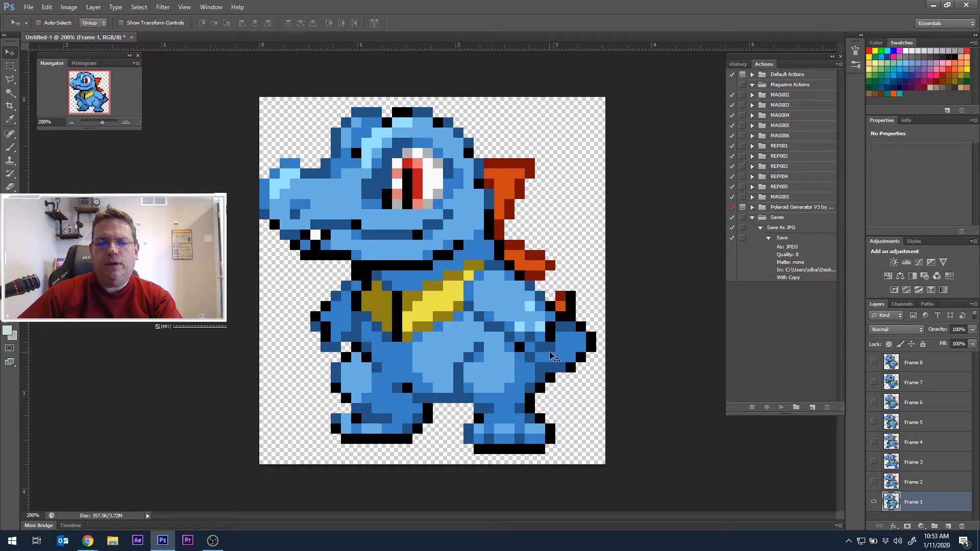
pyautogui.moveTo(551, 356); pyautogui.dragTo(558, 356)
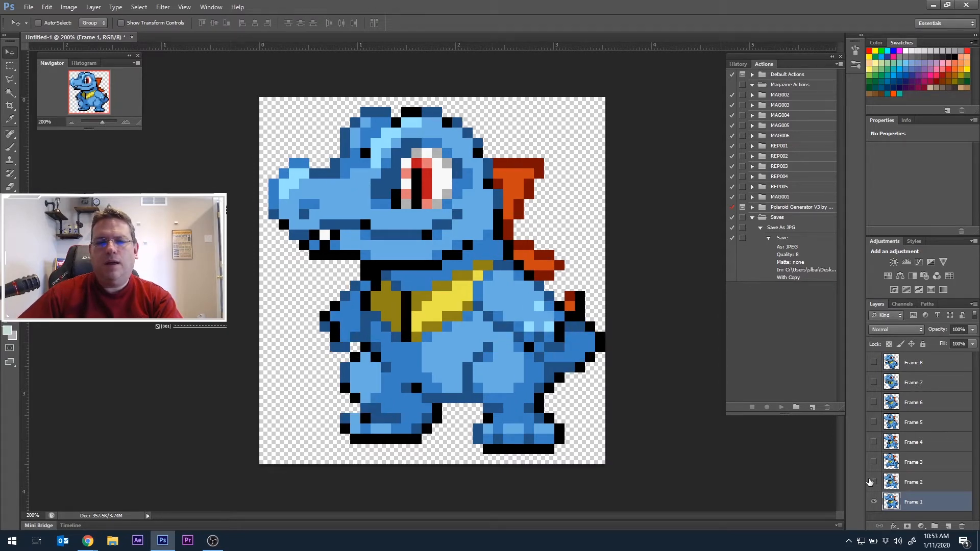
pyautogui.click(872, 482)
pyautogui.click(871, 482)
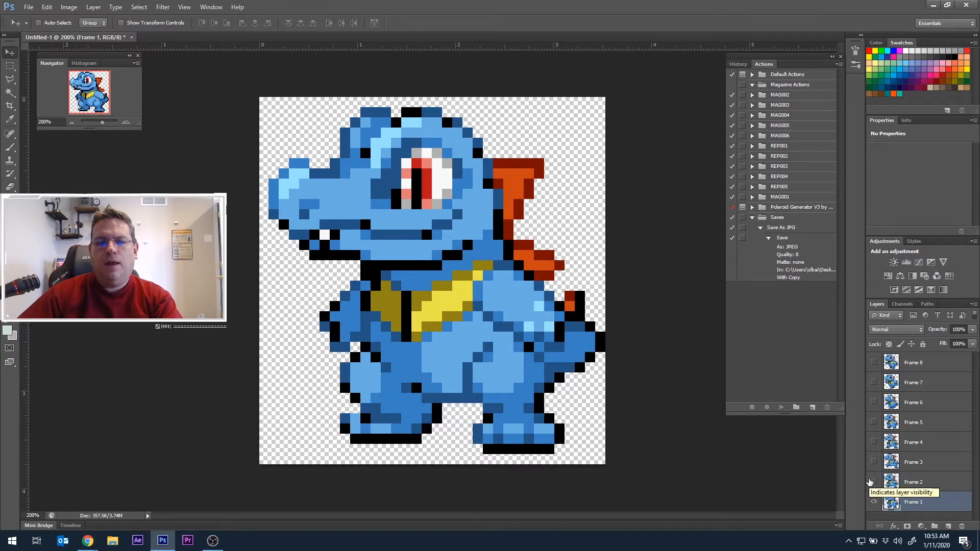
# Hide Frame 1, show Frame 2, and toggle Frame 3 on and off to compare its alignment with Frame 2.
pyautogui.click(873, 501)
pyautogui.click(873, 482)
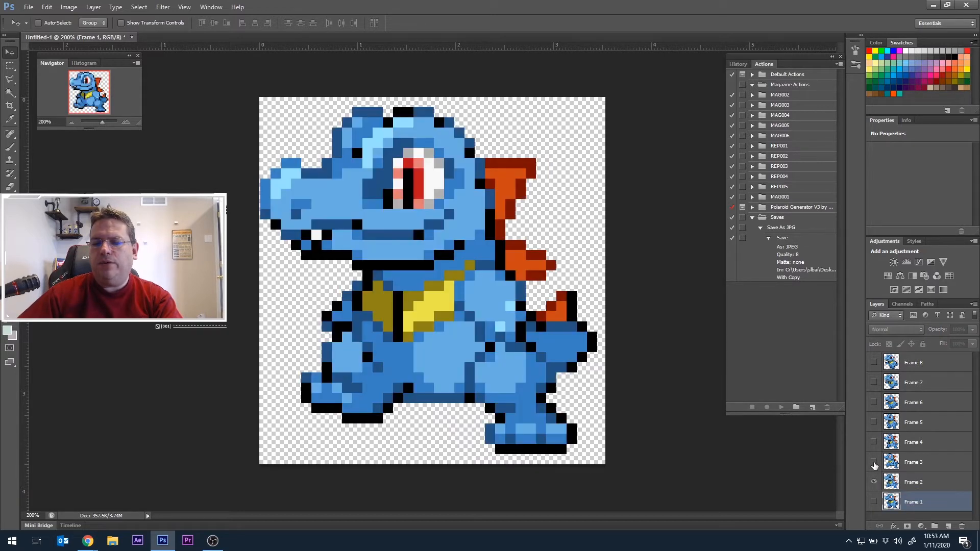
pyautogui.click(873, 463)
pyautogui.click(873, 463)
pyautogui.click(873, 462)
pyautogui.click(873, 463)
pyautogui.click(874, 462)
pyautogui.click(873, 462)
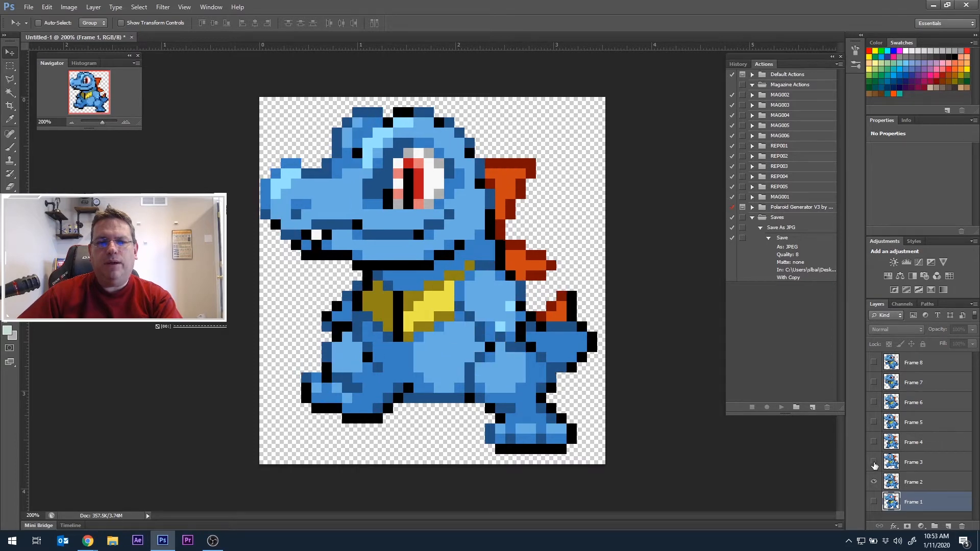
pyautogui.click(873, 462)
pyautogui.click(873, 463)
pyautogui.click(873, 462)
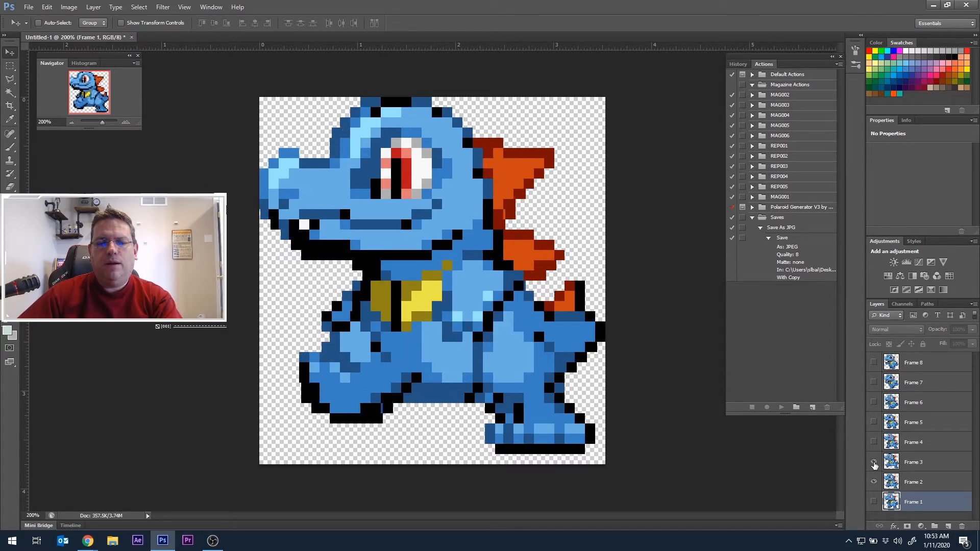
pyautogui.click(874, 462)
pyautogui.click(873, 463)
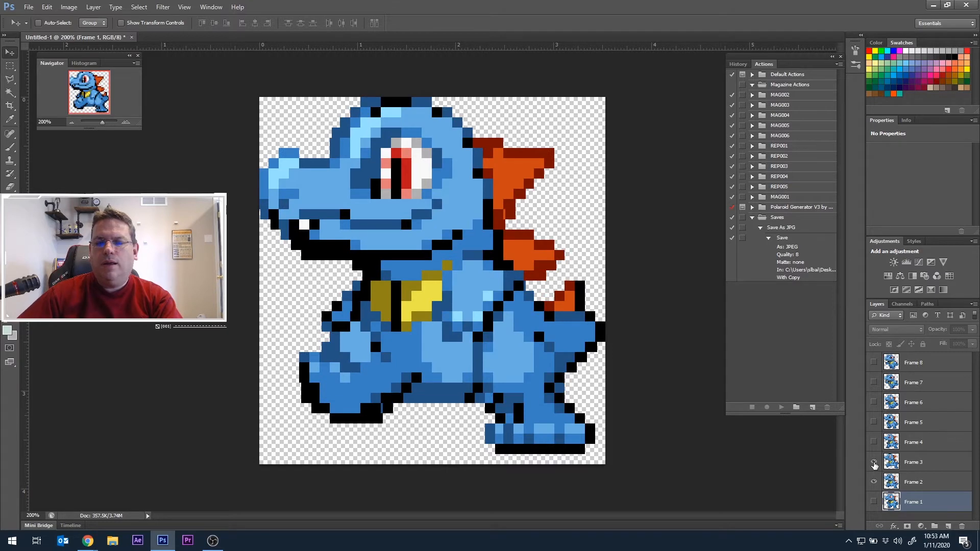
# Try to shift the Frame 3 sprite slightly downward, toggling its visibility to compare it with Frame 2.
pyautogui.click(910, 467)
pyautogui.moveTo(523, 356); pyautogui.dragTo(523, 361)
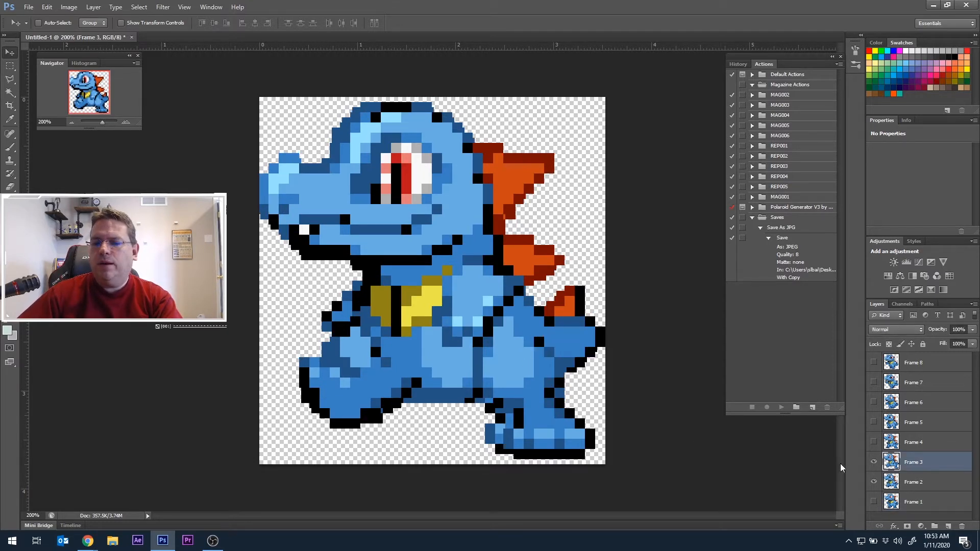
pyautogui.click(874, 463)
pyautogui.click(873, 462)
pyautogui.click(873, 462)
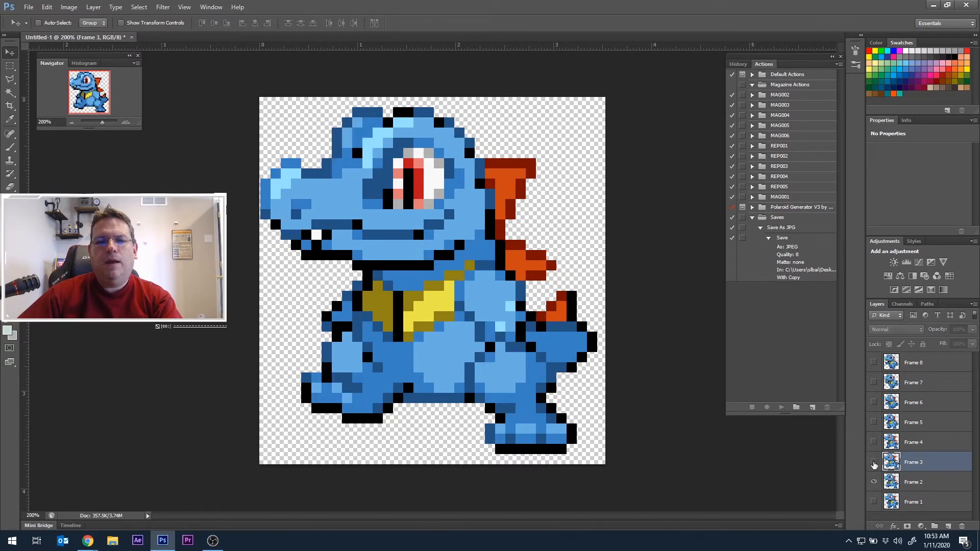
pyautogui.click(873, 463)
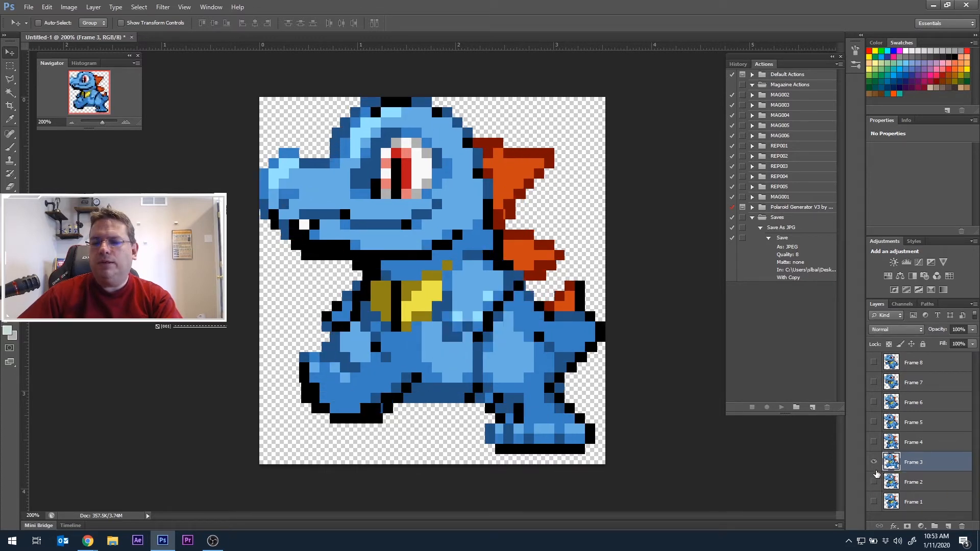
# Hide Frame 2 and toggle Frame 4 on and off to compare its alignment with Frame 3.
pyautogui.click(873, 481)
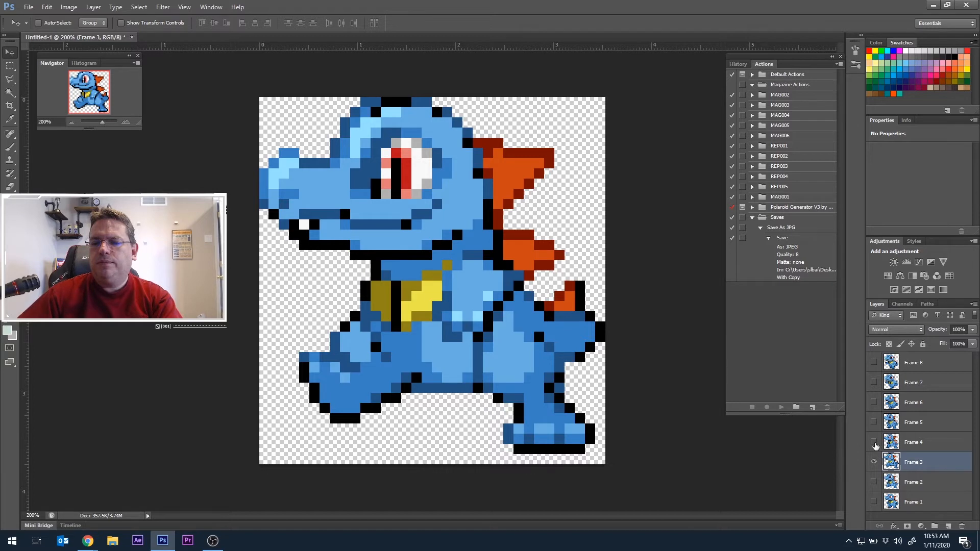
pyautogui.click(873, 442)
pyautogui.click(873, 442)
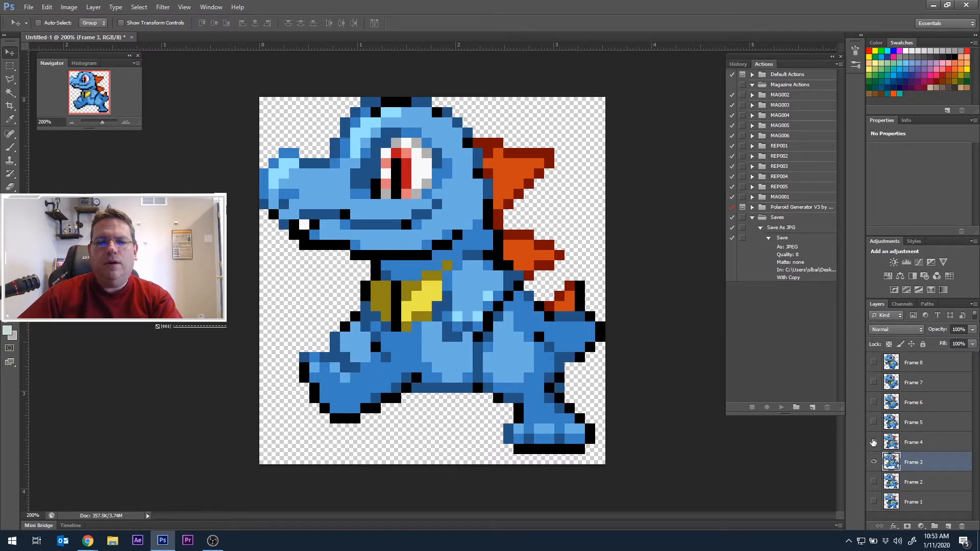
pyautogui.click(873, 442)
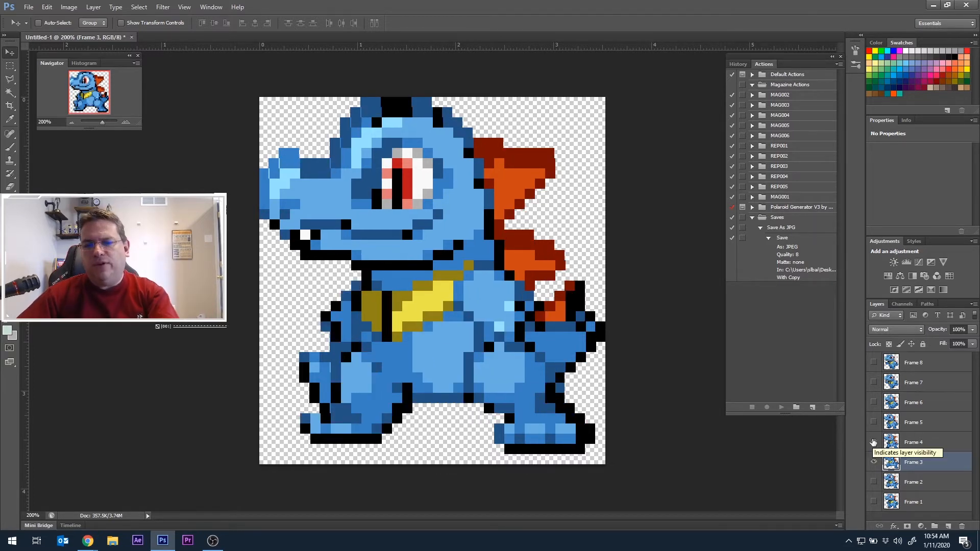
pyautogui.click(873, 441)
pyautogui.click(872, 442)
pyautogui.click(873, 442)
pyautogui.click(873, 442)
# Hide Frame 3 and toggle Frame 5 on and off to compare its alignment with Frame 4.
pyautogui.click(873, 461)
pyautogui.click(873, 422)
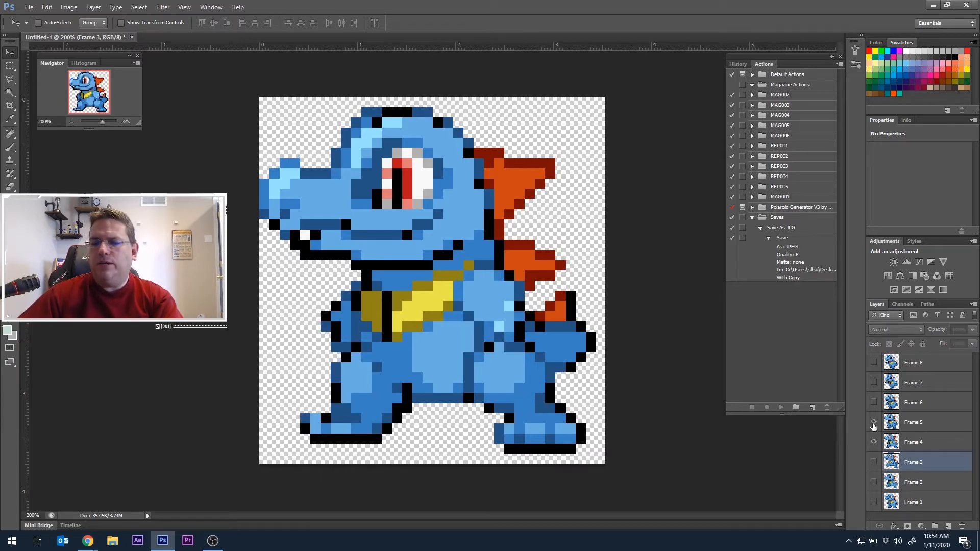
pyautogui.click(874, 423)
pyautogui.click(874, 424)
pyautogui.click(875, 424)
pyautogui.click(875, 424)
pyautogui.click(875, 424)
pyautogui.click(874, 423)
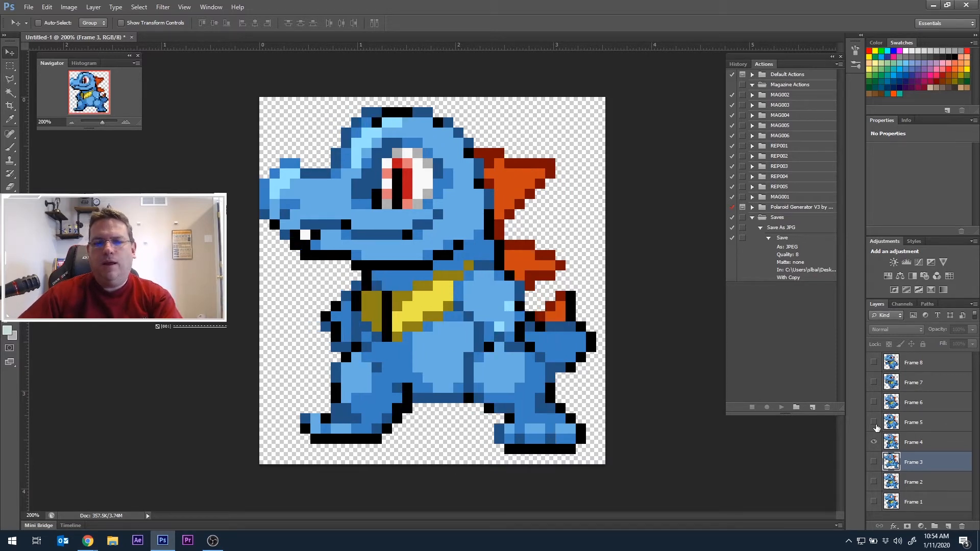
# Hide Frame 4, show Frame 5, and toggle Frame 6 on and off to compare their alignment.
pyautogui.click(874, 442)
pyautogui.click(873, 423)
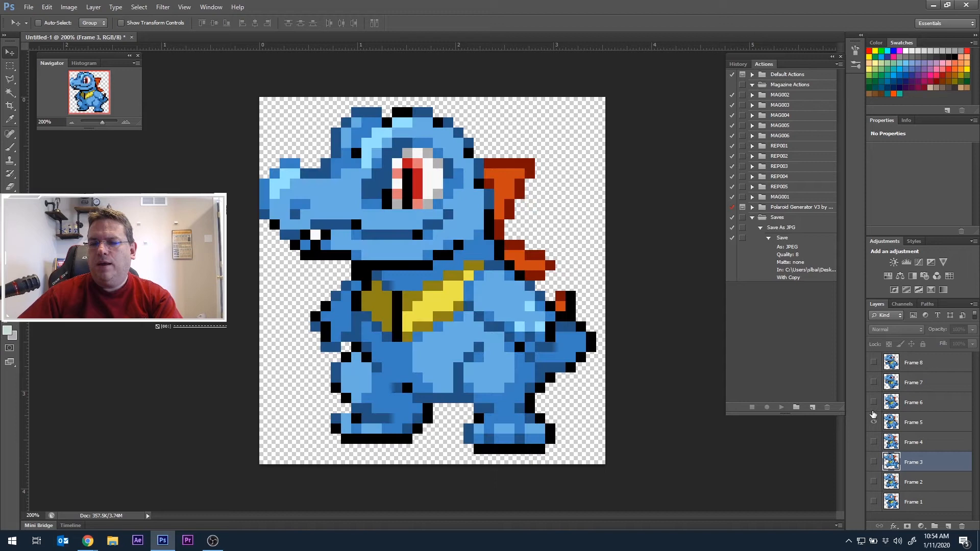
pyautogui.click(874, 403)
pyautogui.click(875, 403)
pyautogui.click(875, 404)
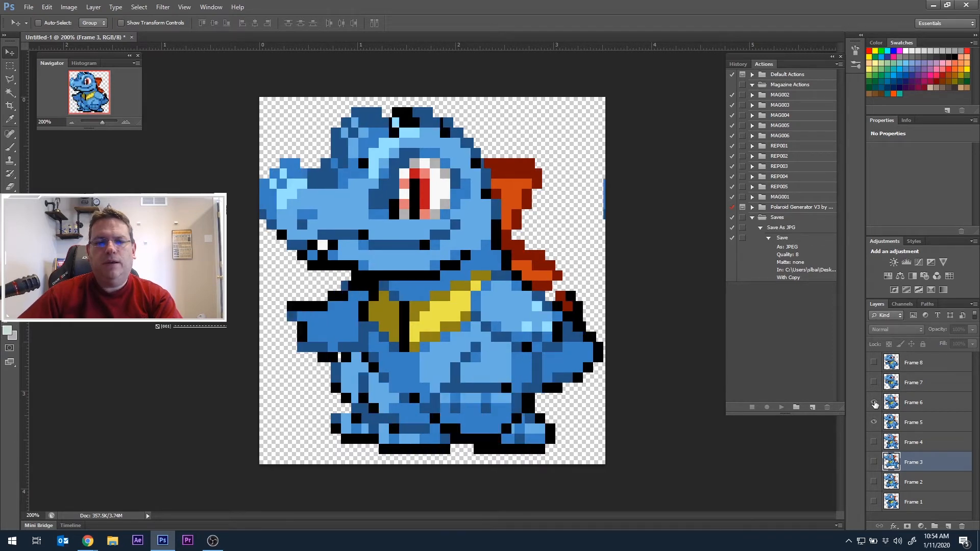
pyautogui.click(874, 403)
pyautogui.click(875, 403)
pyautogui.click(874, 403)
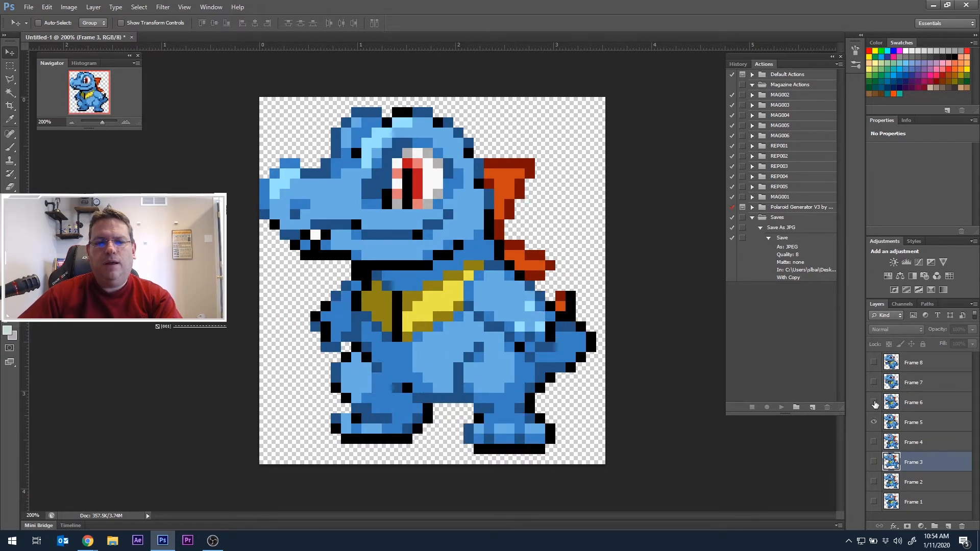
# Erase the stray blue pixels at the right edge of the Frame 6 layer and hide Frame 5.
pyautogui.click(874, 404)
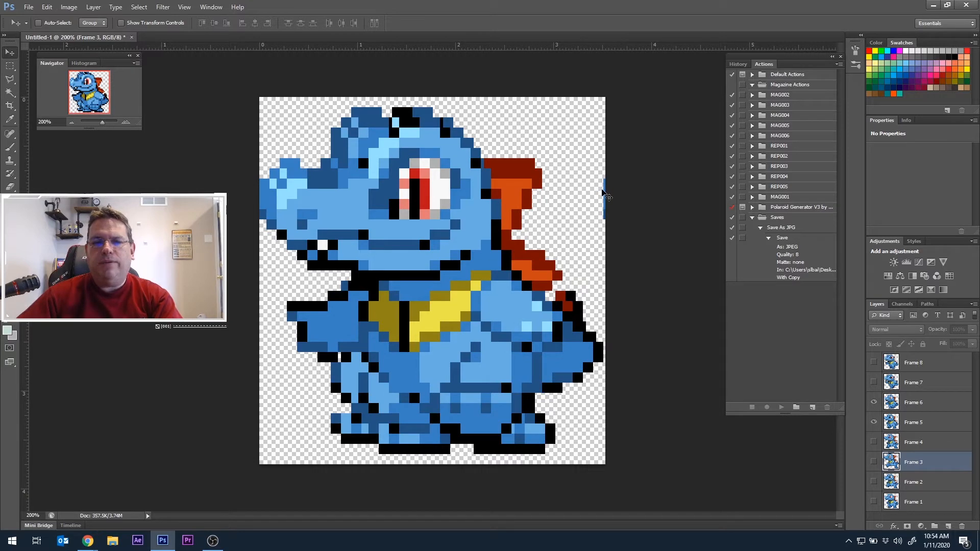
pyautogui.click(10, 185)
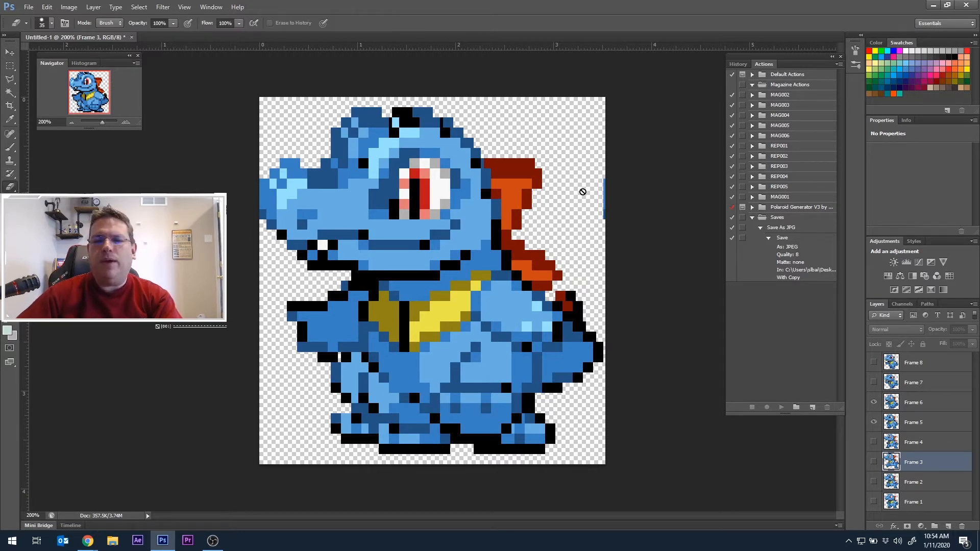
pyautogui.click(931, 403)
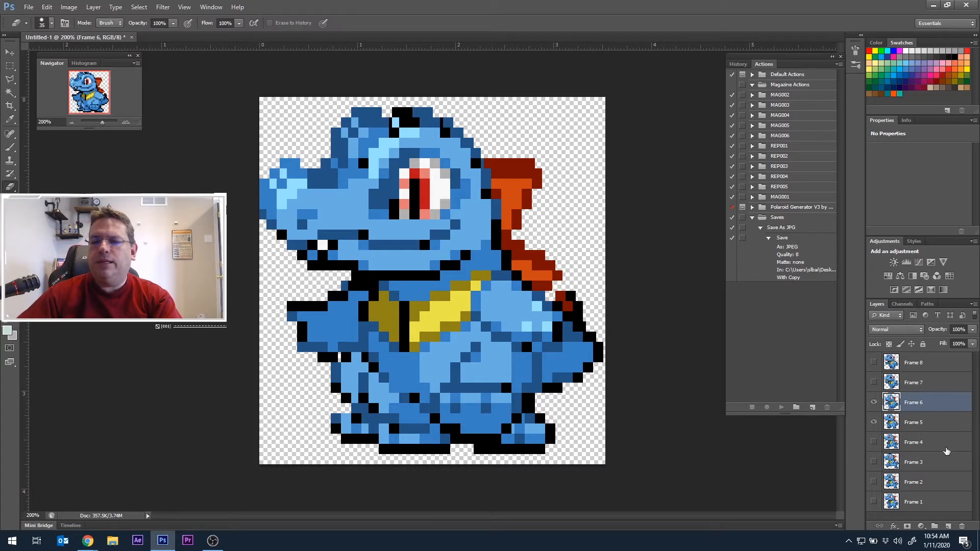
pyautogui.click(873, 423)
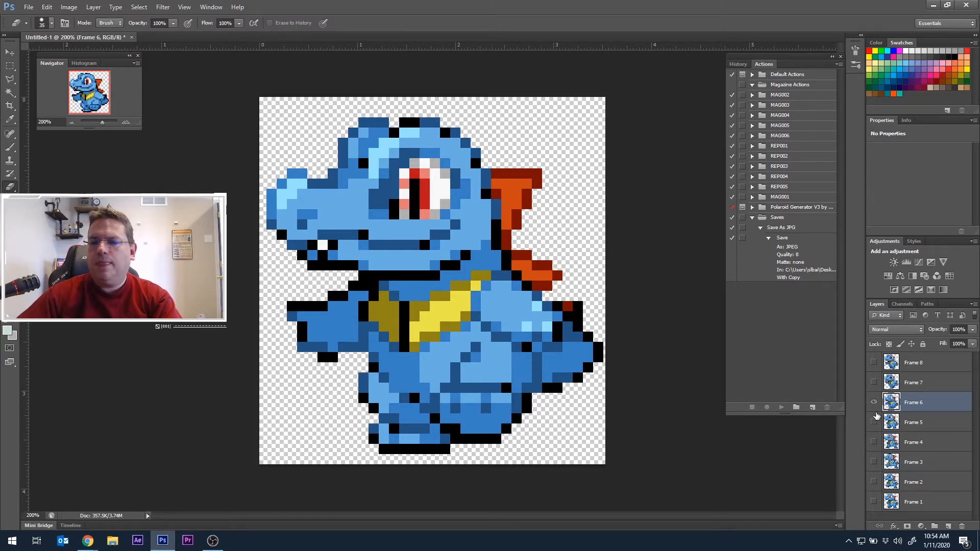
# Show Frame 7 and toggle it on and off to compare its alignment with Frame 6.
pyautogui.click(874, 382)
pyautogui.click(874, 403)
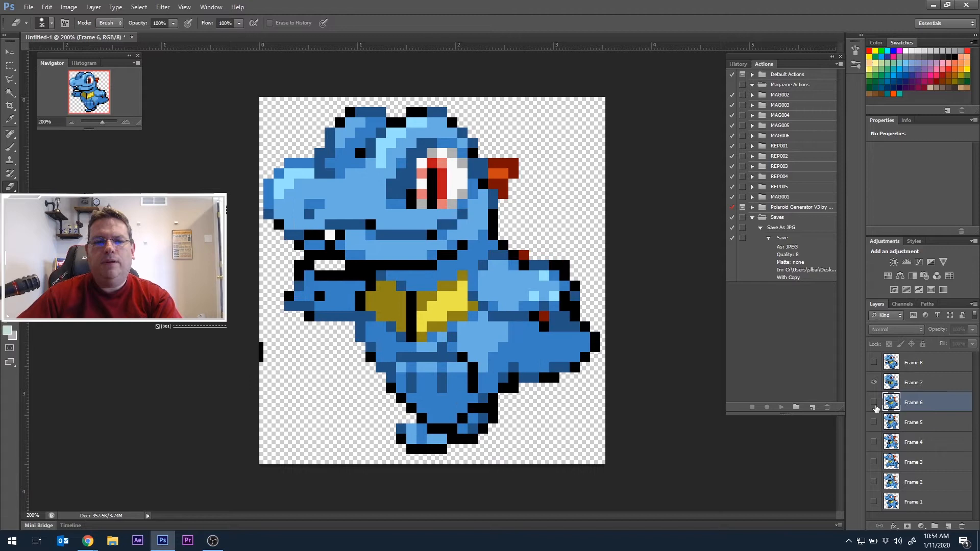
pyautogui.click(874, 403)
pyautogui.click(873, 382)
pyautogui.click(873, 387)
pyautogui.click(873, 388)
pyautogui.click(873, 388)
# Erase the stray black pixels at the left edge of the Frame 7 layer and hide Frame 6.
pyautogui.click(873, 388)
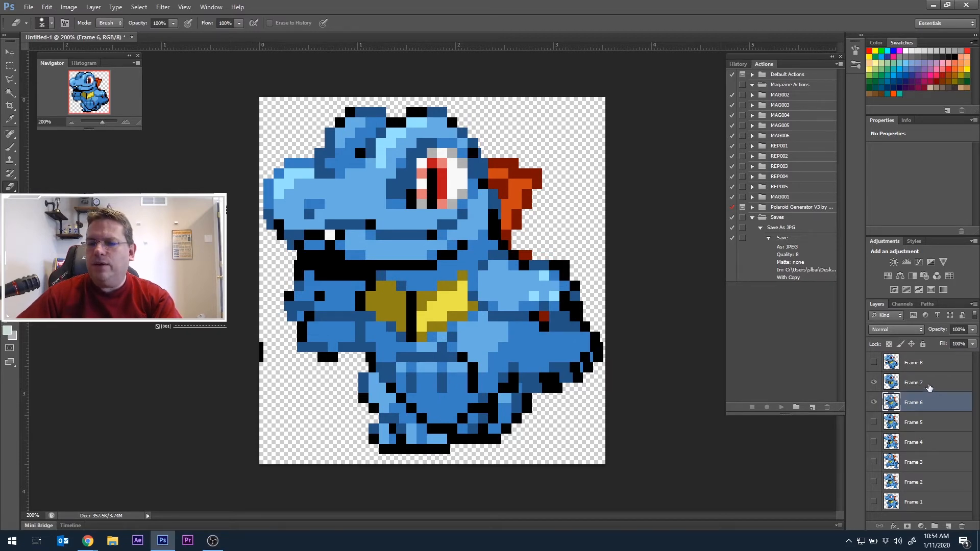
pyautogui.hotkey('alt', ']')
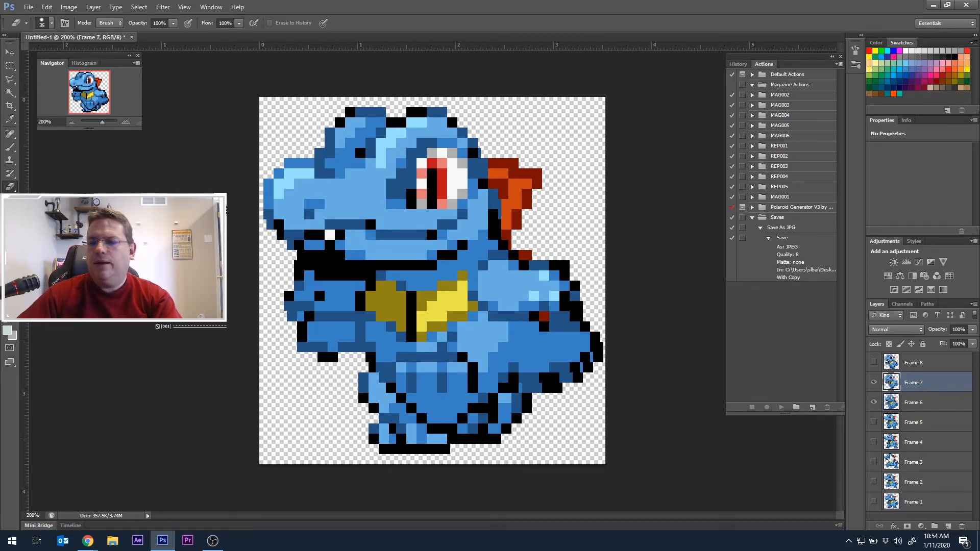
pyautogui.click(874, 402)
# Toggle Frame 8 on and off repeatedly to compare its alignment with Frame 7.
pyautogui.click(873, 362)
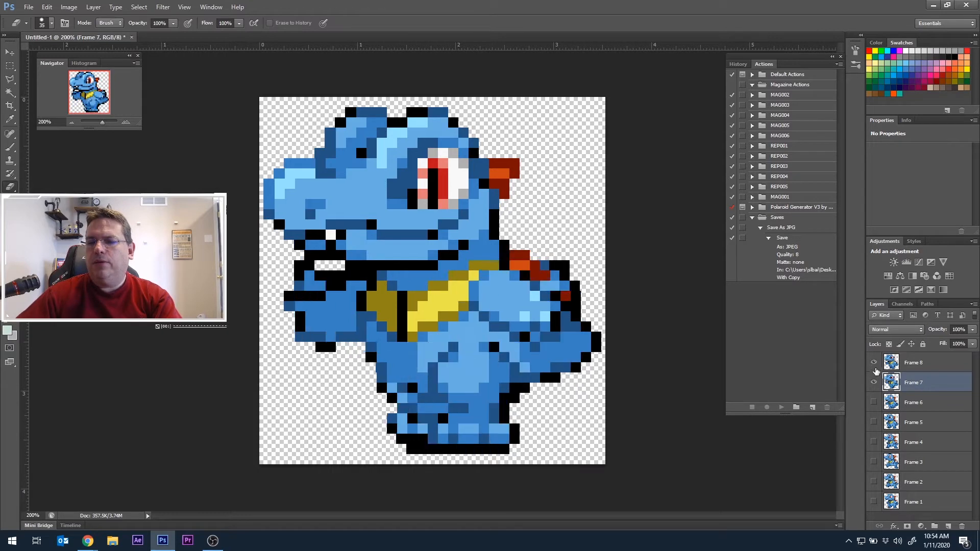
pyautogui.click(873, 362)
pyautogui.click(874, 362)
pyautogui.click(874, 362)
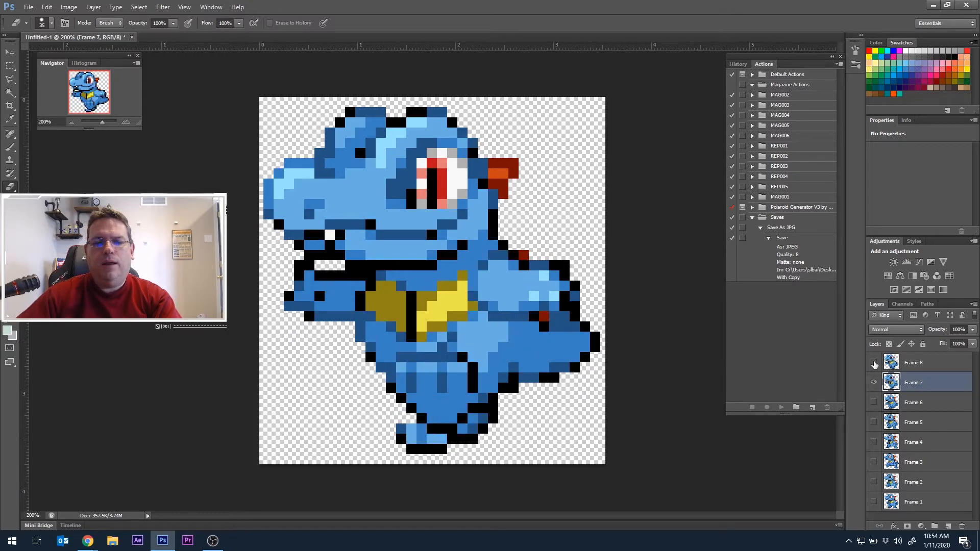
pyautogui.click(874, 363)
pyautogui.click(874, 362)
pyautogui.click(874, 362)
pyautogui.click(874, 362)
pyautogui.click(874, 362)
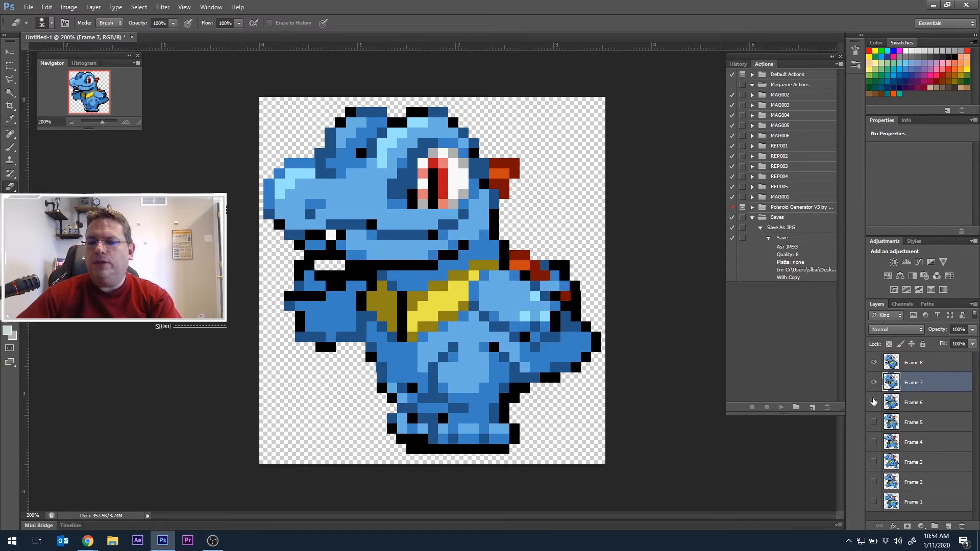
# Show all the frame layers and crop the canvas's bottom edge up to the sprites' feet.
pyautogui.moveTo(874, 403); pyautogui.dragTo(876, 504)
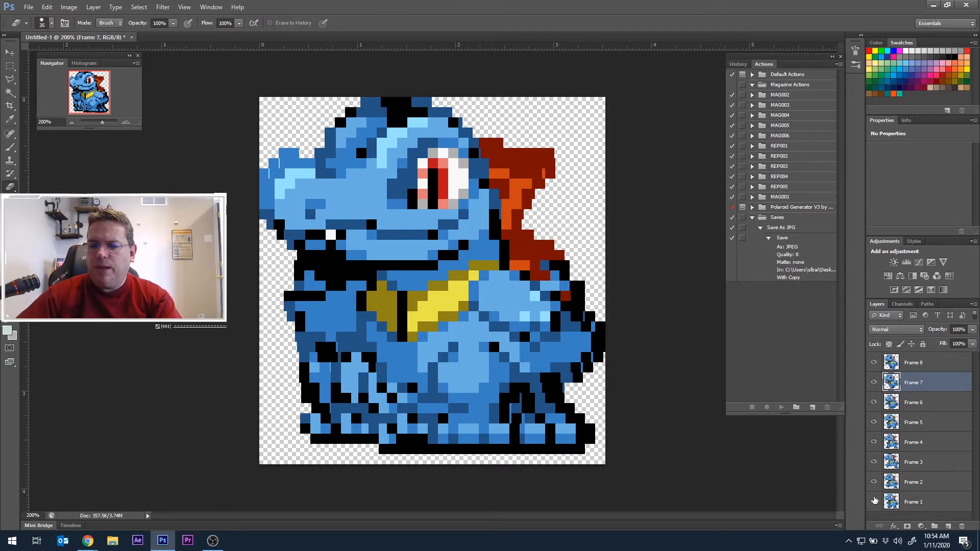
pyautogui.click(12, 109)
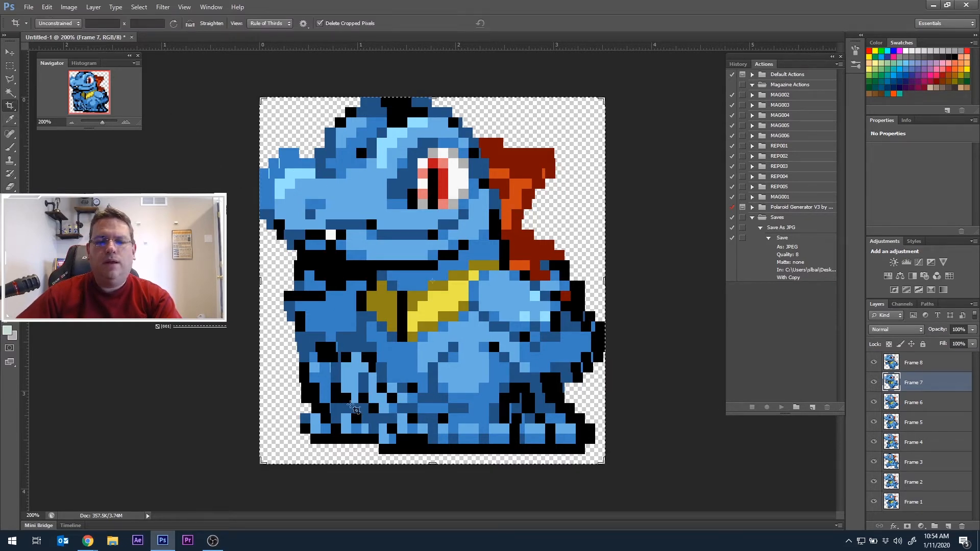
pyautogui.moveTo(434, 464); pyautogui.dragTo(433, 458)
pyautogui.press('Return')
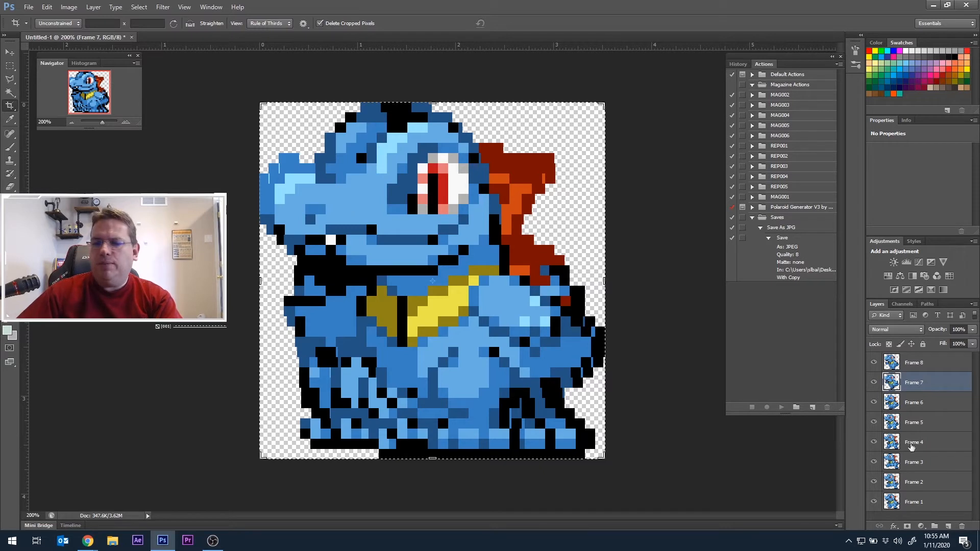
# Hide the stacked layers and show Frames 1 to 4 one at a time to check them against the cropped canvas.
pyautogui.moveTo(876, 361); pyautogui.dragTo(873, 481)
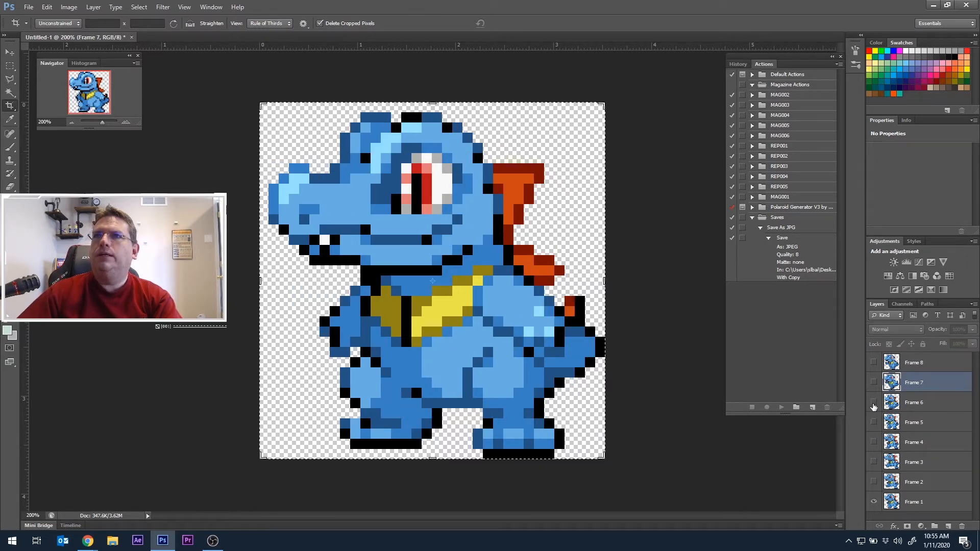
pyautogui.click(874, 501)
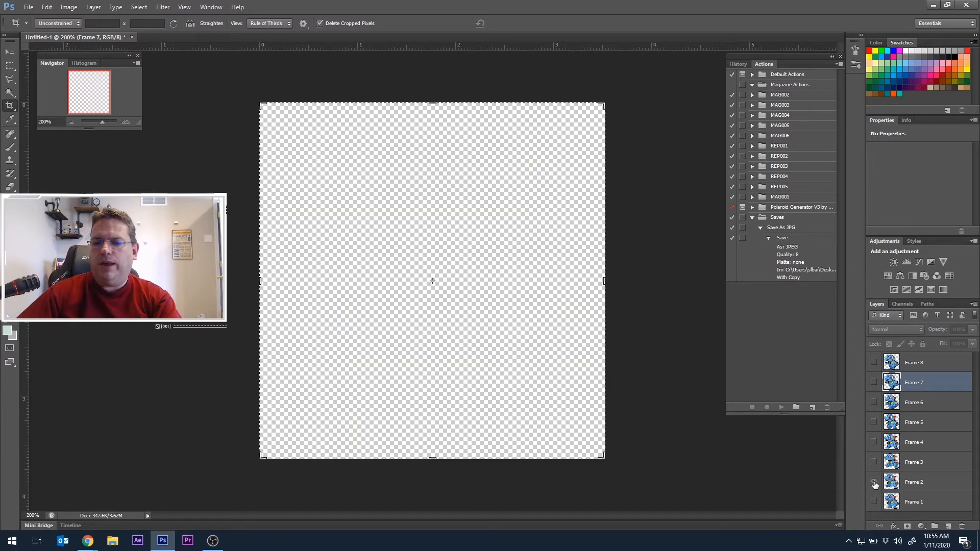
pyautogui.click(874, 482)
pyautogui.click(873, 481)
pyautogui.click(874, 461)
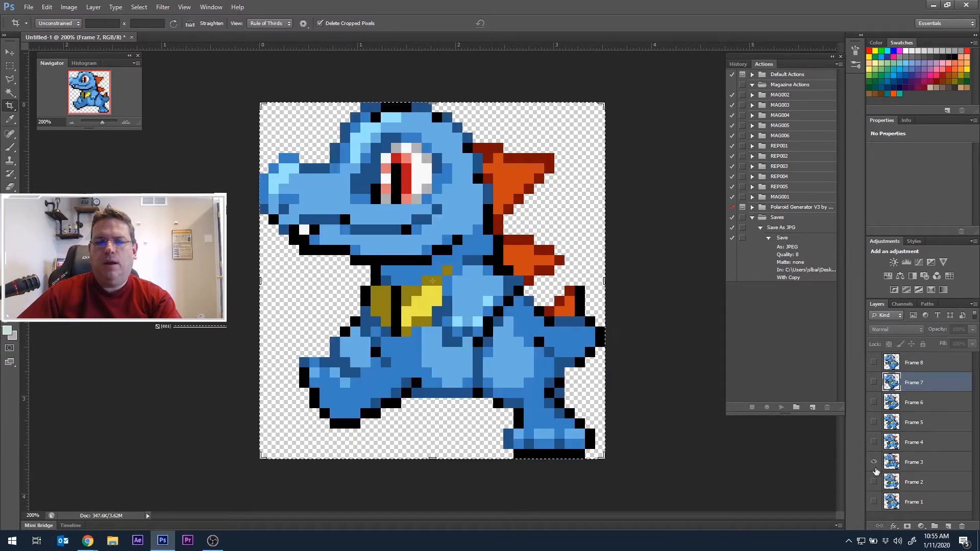
pyautogui.click(874, 462)
pyautogui.click(874, 442)
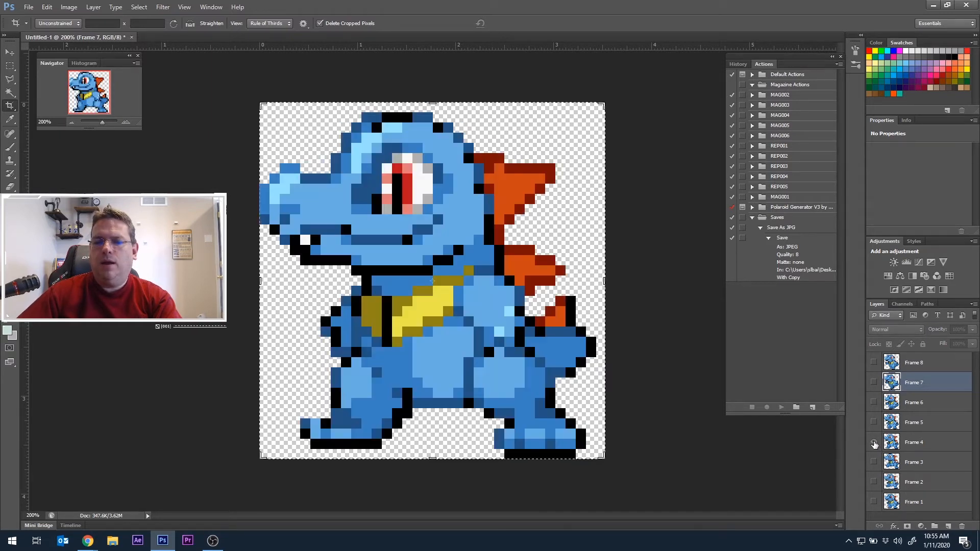
# Show all eight frame layers and save the document as a Photoshop file named Totodile Walking in the Totodile folder.
pyautogui.moveTo(874, 364); pyautogui.dragTo(873, 513)
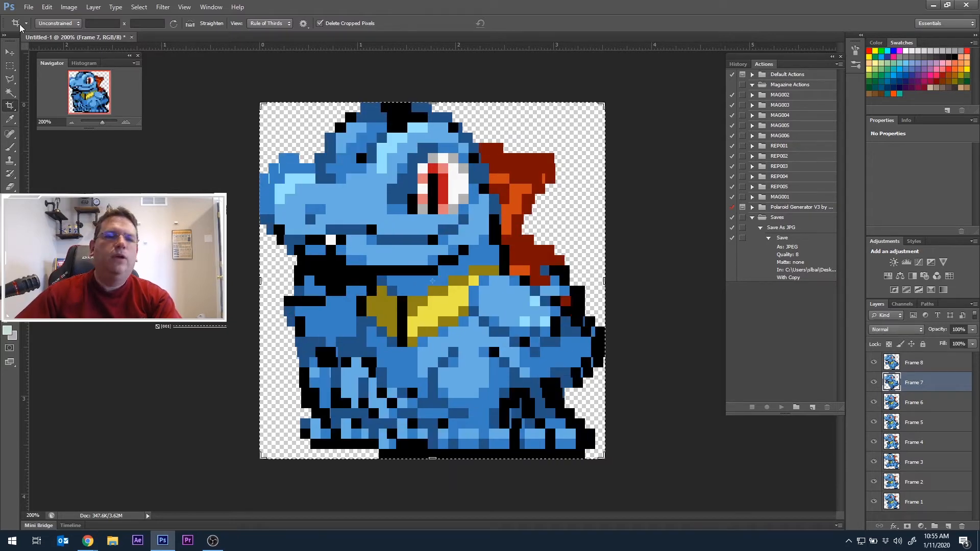
pyautogui.click(28, 7)
pyautogui.click(46, 128)
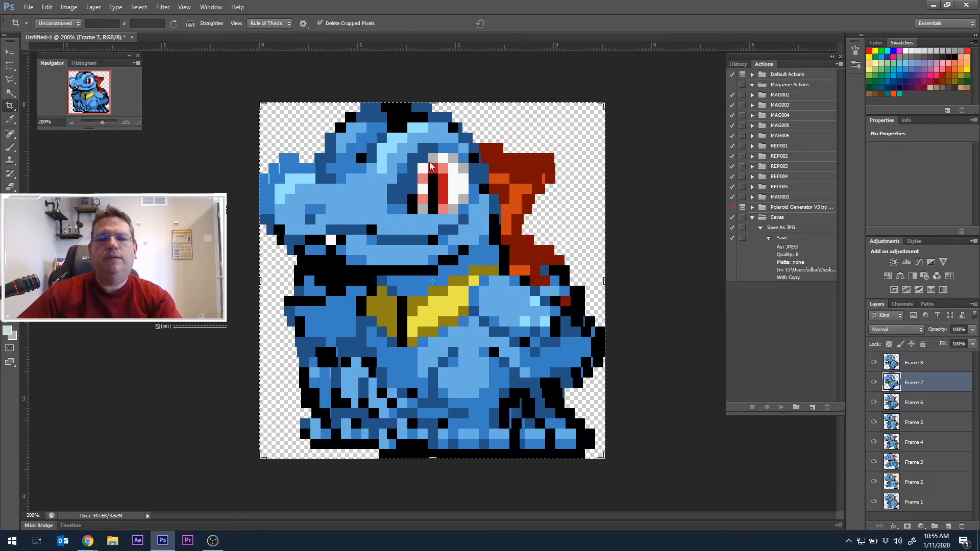
pyautogui.write('T')
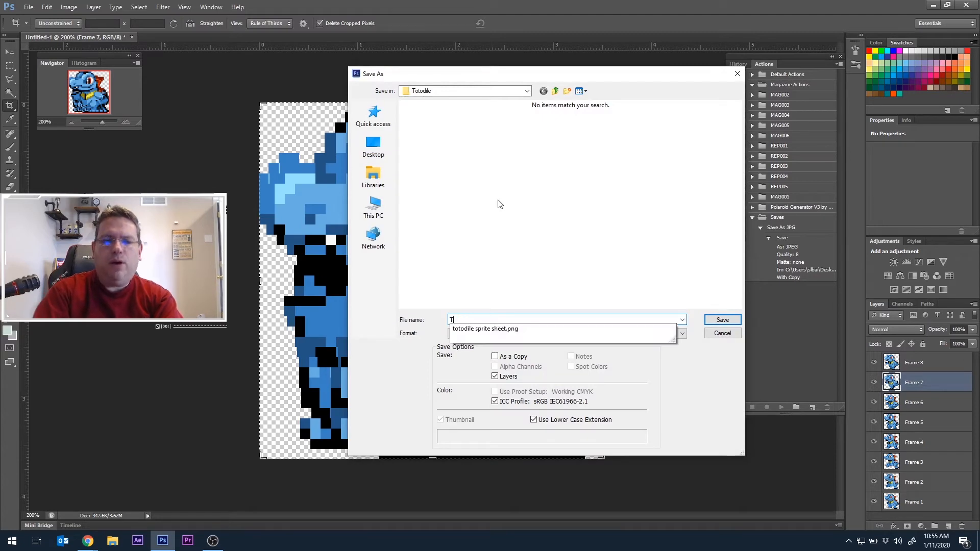
pyautogui.write('otodile Walking')
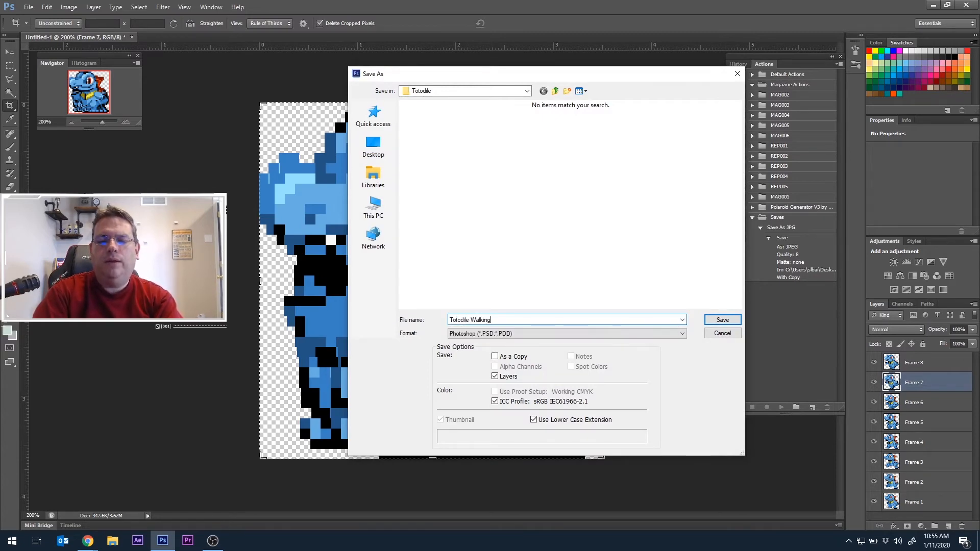
pyautogui.press('Return')
pyautogui.click(603, 169)
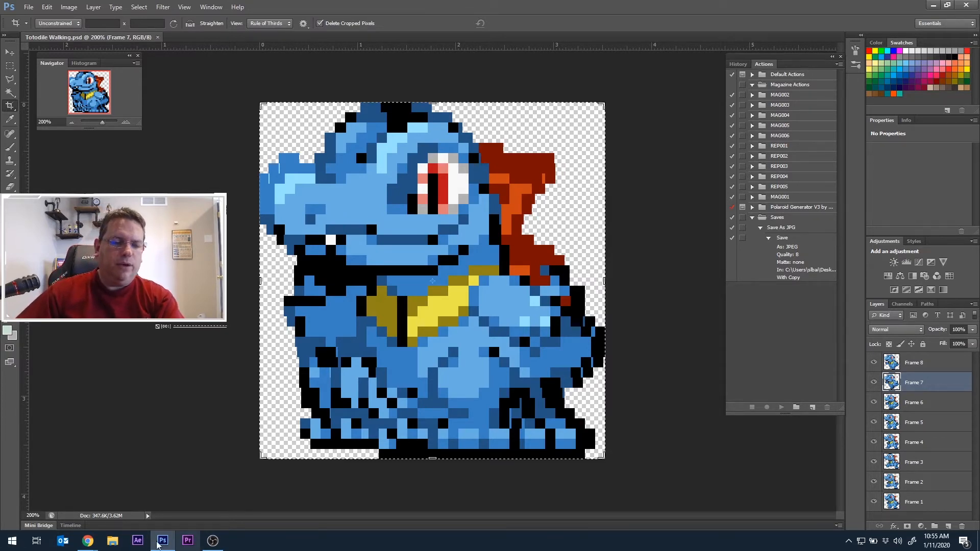
# Switch to After Effects and create a new project.
pyautogui.click(965, 5)
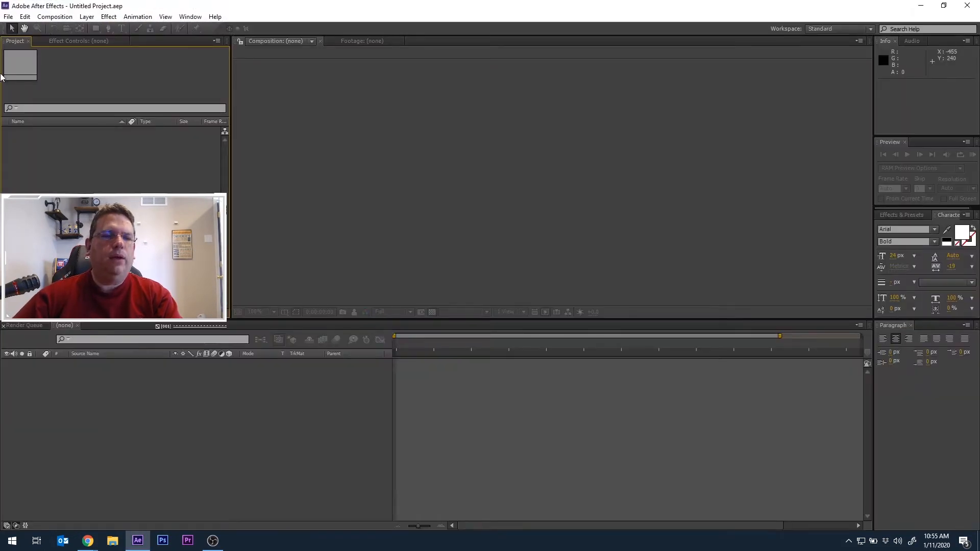
pyautogui.click(9, 17)
pyautogui.moveTo(16, 31)
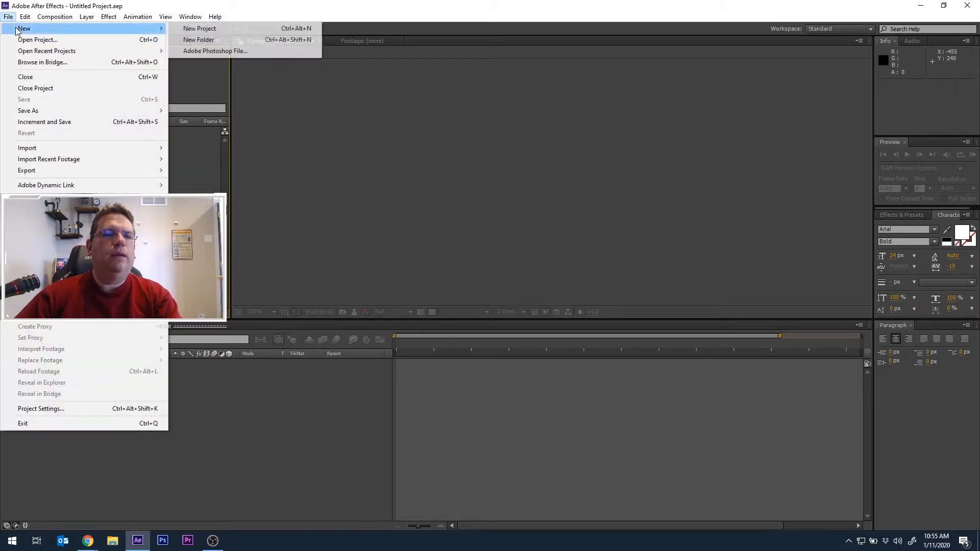
pyautogui.click(186, 28)
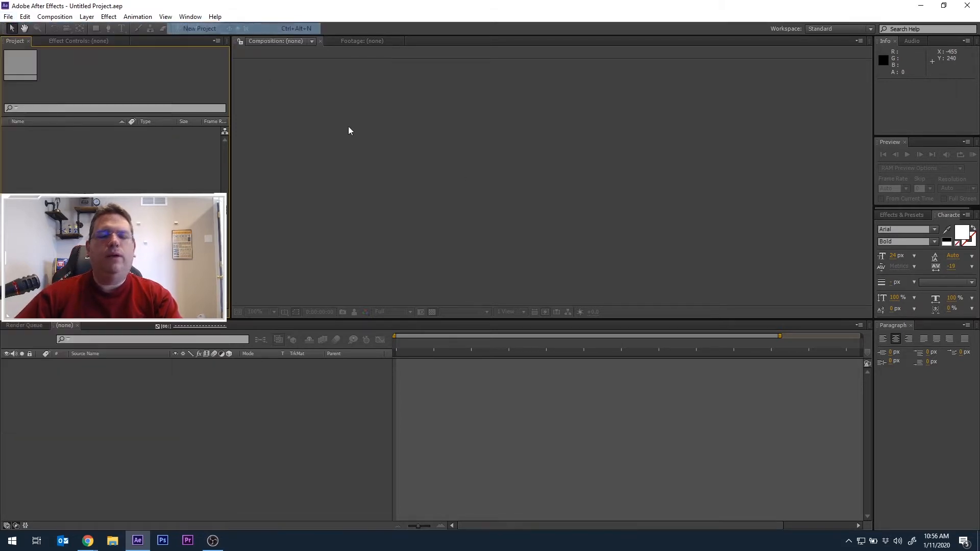
# Choose Totodile Walking.psd from the Totodile folder inside Pokemon as the file to import into the project.
pyautogui.click(8, 17)
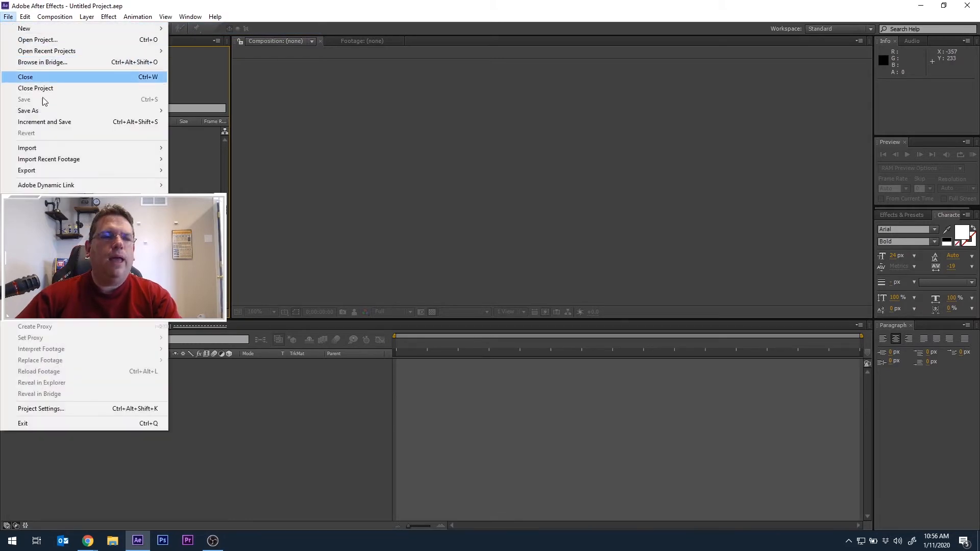
pyautogui.press('Escape')
pyautogui.rightClick(125, 223)
pyautogui.moveTo(240, 265)
pyautogui.click(272, 265)
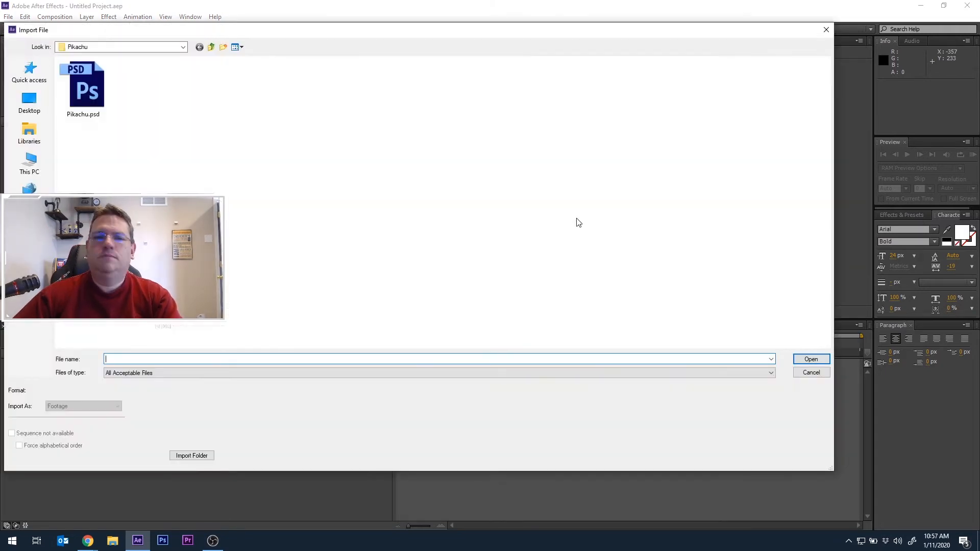
pyautogui.click(213, 48)
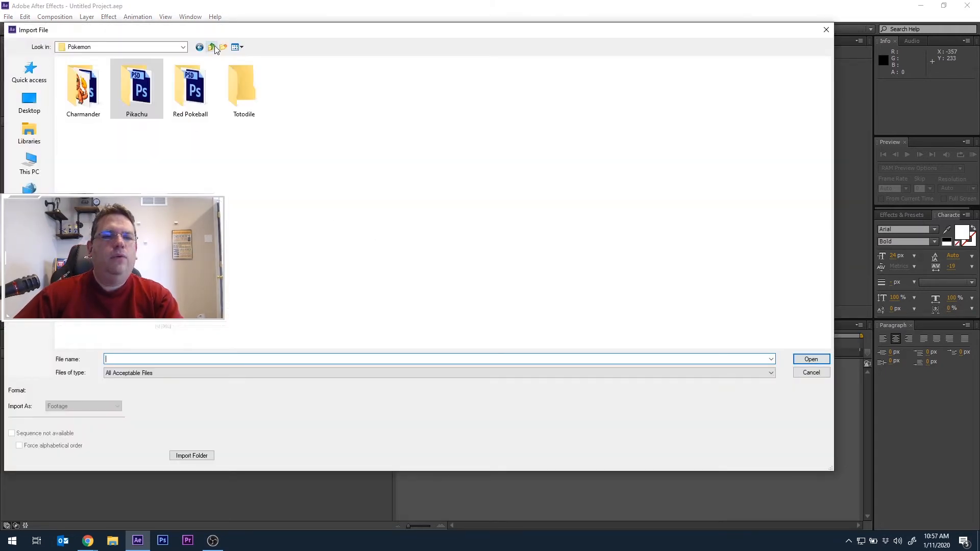
pyautogui.doubleClick(234, 94)
pyautogui.doubleClick(152, 91)
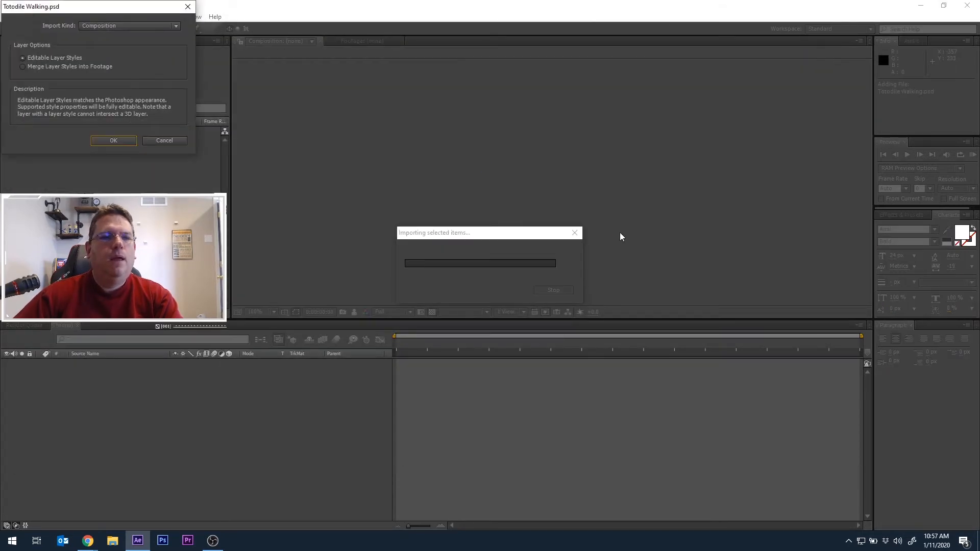
# Import the Photoshop file as a Composition with Editable Layer Styles.
pyautogui.moveTo(129, 10); pyautogui.dragTo(565, 186)
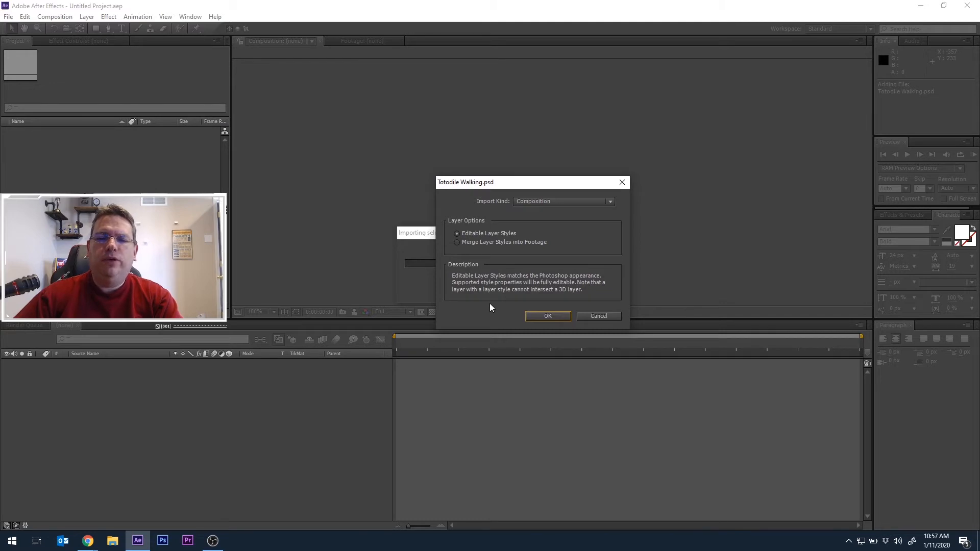
pyautogui.click(551, 201)
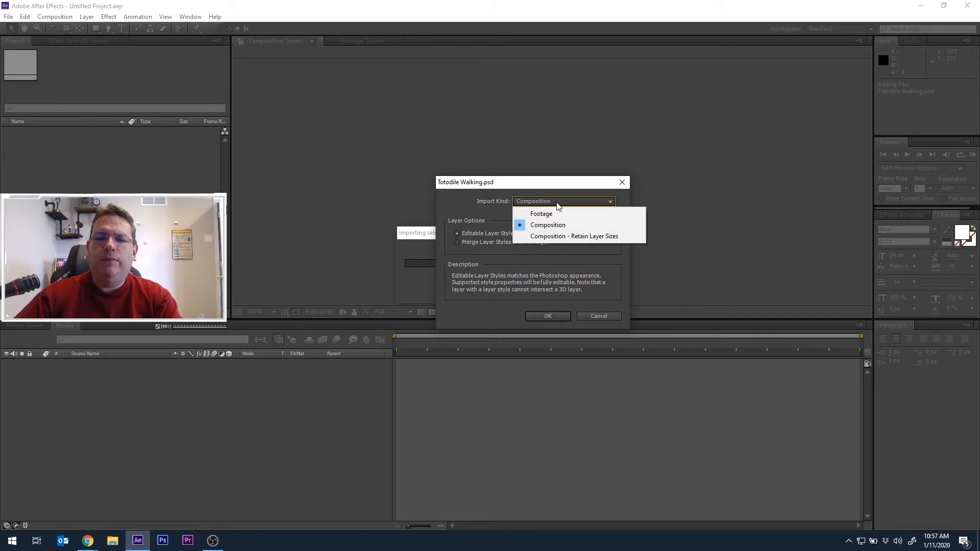
pyautogui.click(556, 203)
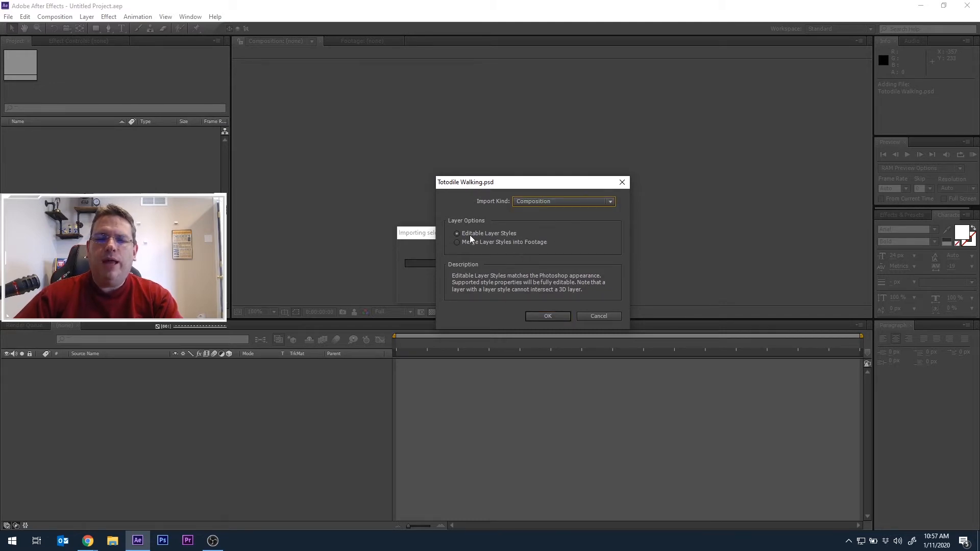
pyautogui.click(548, 316)
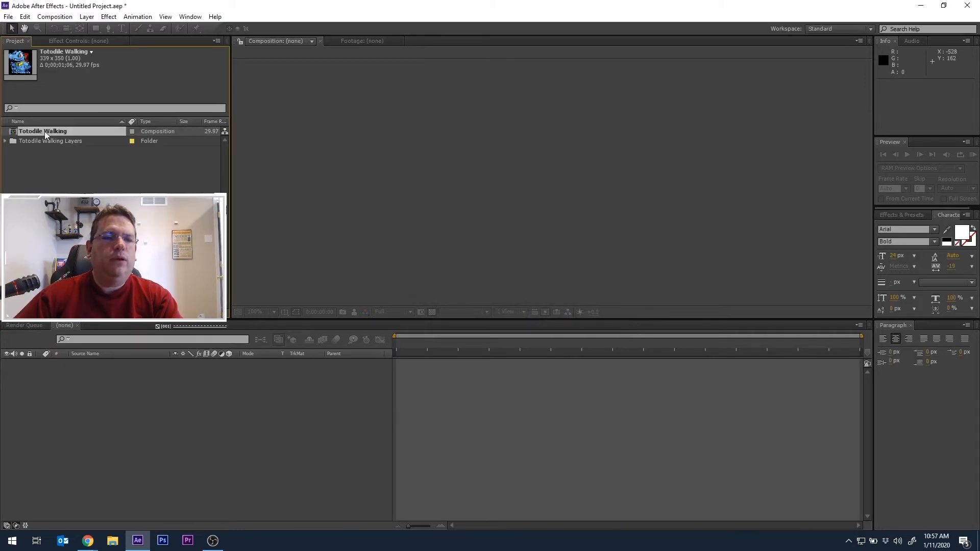
# Open the Totodile Walking composition and reverse its layer order so the layers run from Frame 1 at the top to Frame 8.
pyautogui.doubleClick(16, 133)
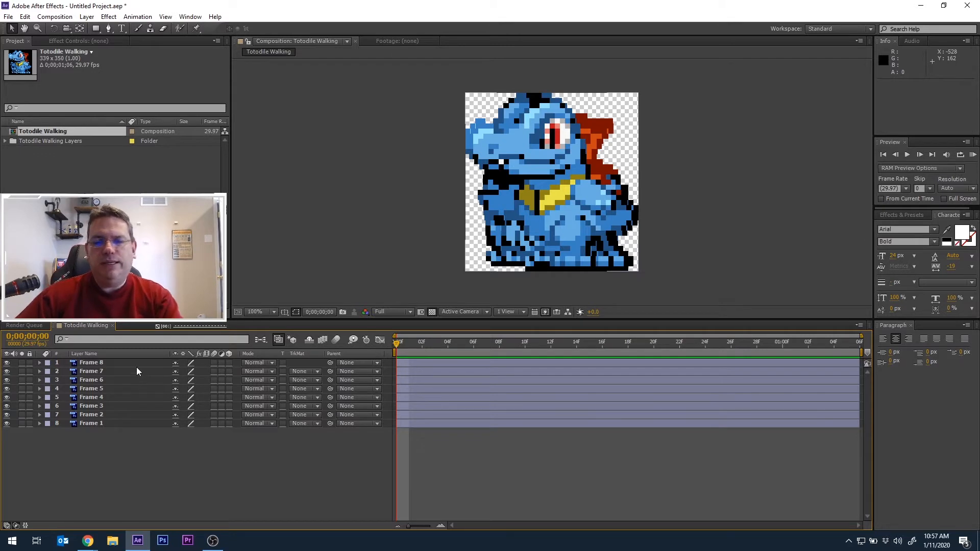
pyautogui.moveTo(127, 422); pyautogui.dragTo(129, 361)
pyautogui.moveTo(128, 426)
pyautogui.mouseDown()
pyautogui.moveTo(131, 369)
pyautogui.moveTo(128, 420)
pyautogui.moveTo(129, 401)
pyautogui.moveTo(127, 411)
pyautogui.mouseUp()
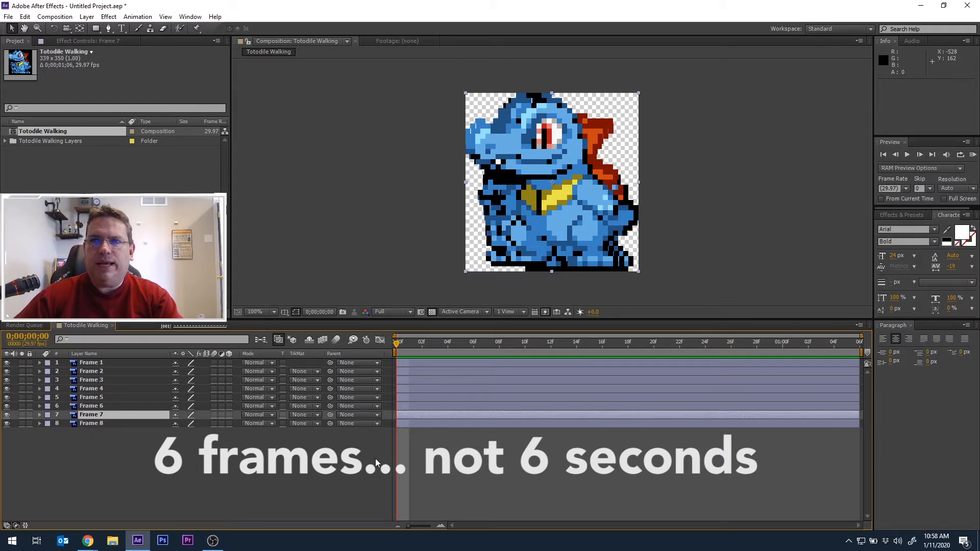
# Set the Totodile Walking composition's duration to 48 frames and show its full length in the timeline.
pyautogui.rightClick(72, 132)
pyautogui.click(84, 136)
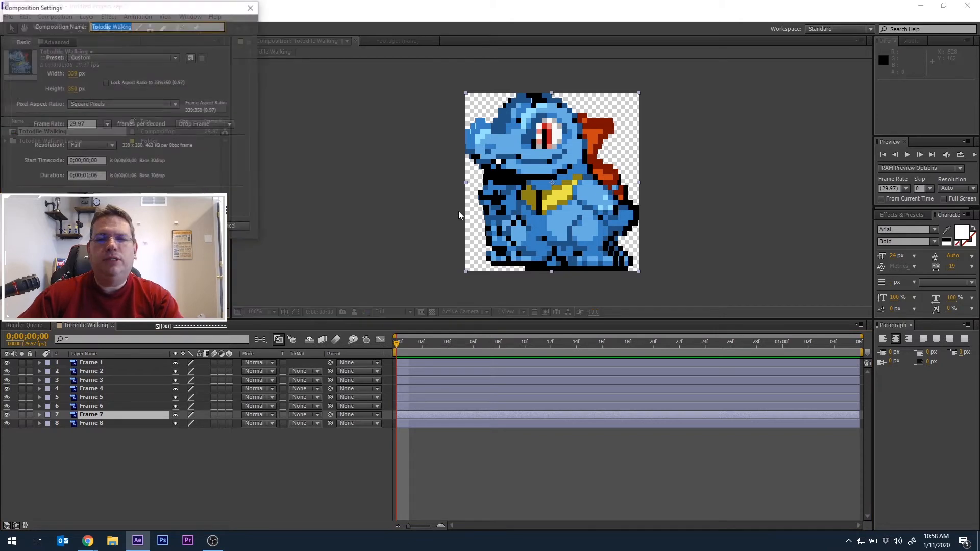
pyautogui.click(97, 176)
pyautogui.write('48')
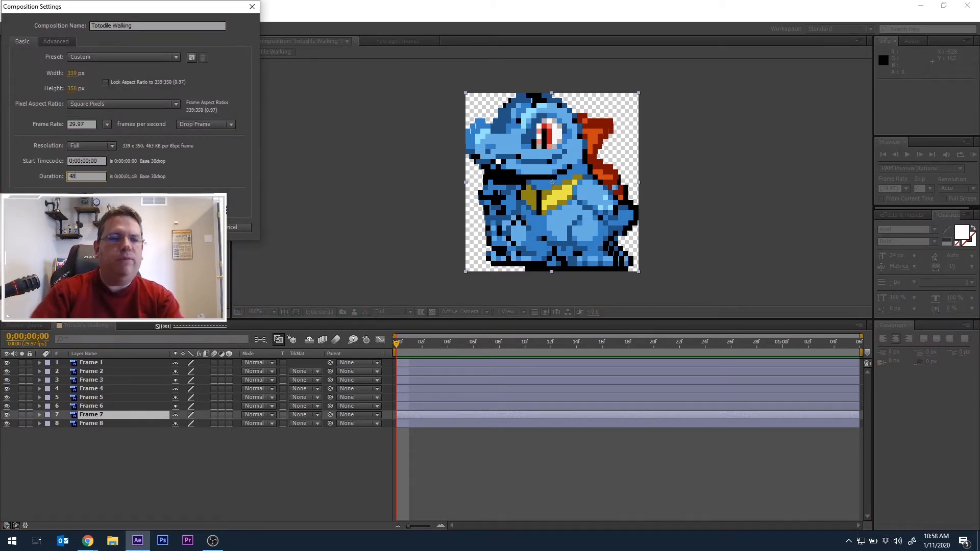
pyautogui.press('Return')
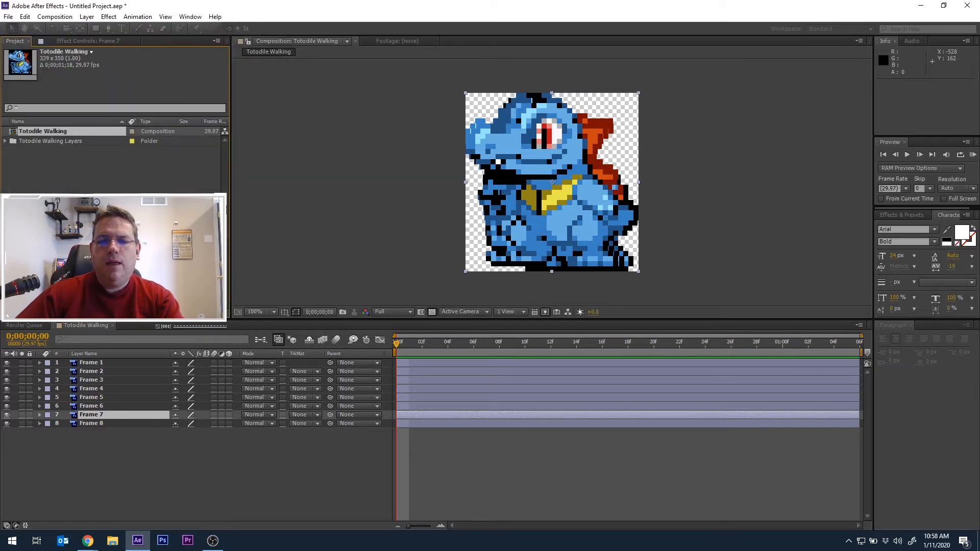
pyautogui.click(399, 526)
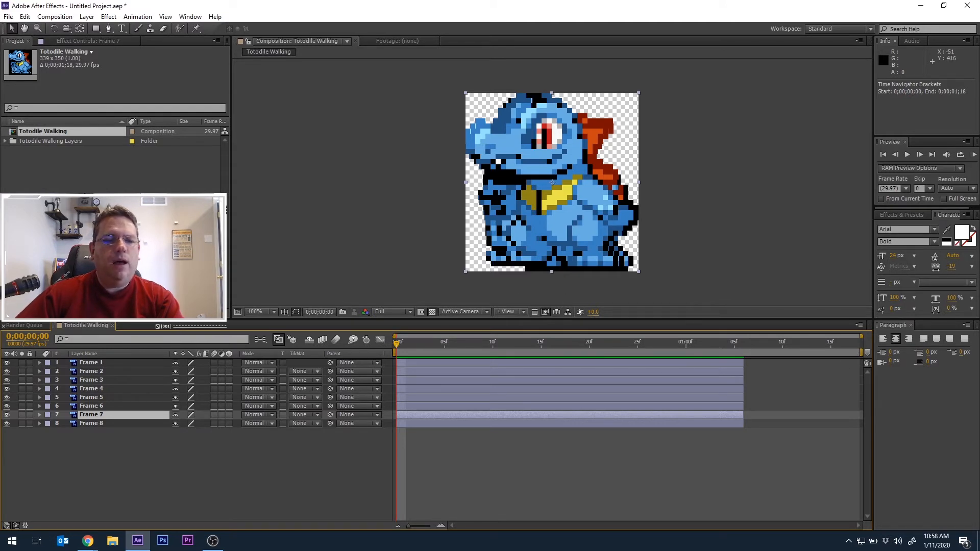
pyautogui.hscroll(3, 112, 131)
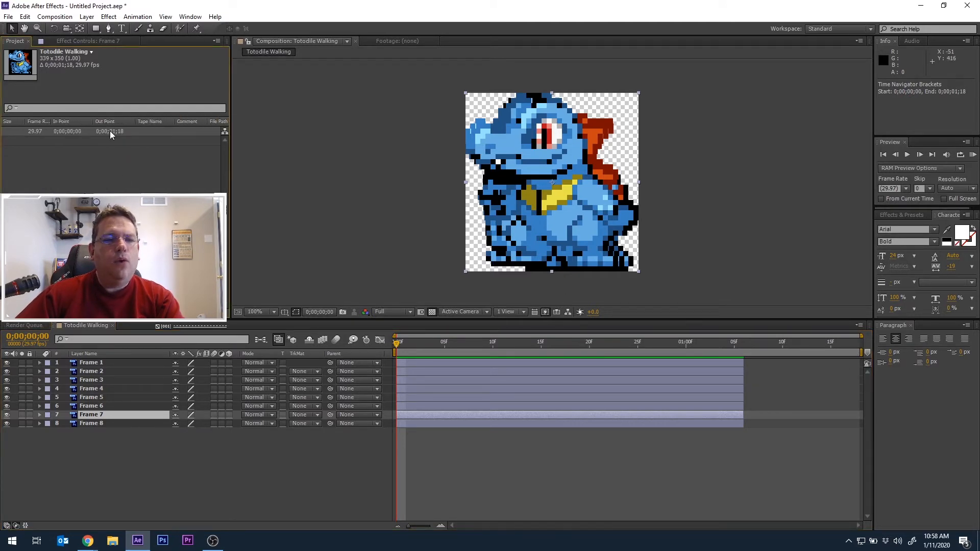
pyautogui.hscroll(-3, 113, 131)
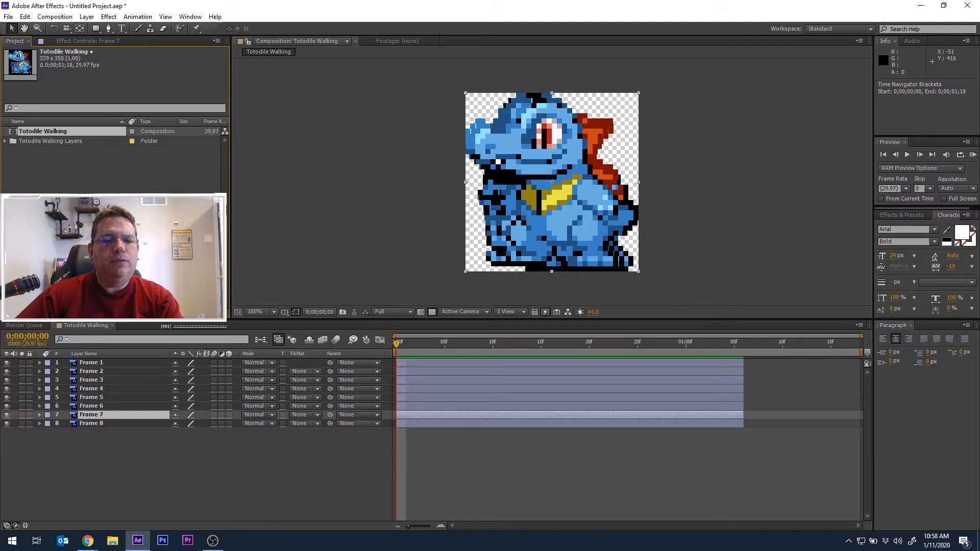
# Split all eight frame layers at 0;00;00;06 and delete the portions after the split.
pyautogui.click(119, 363)
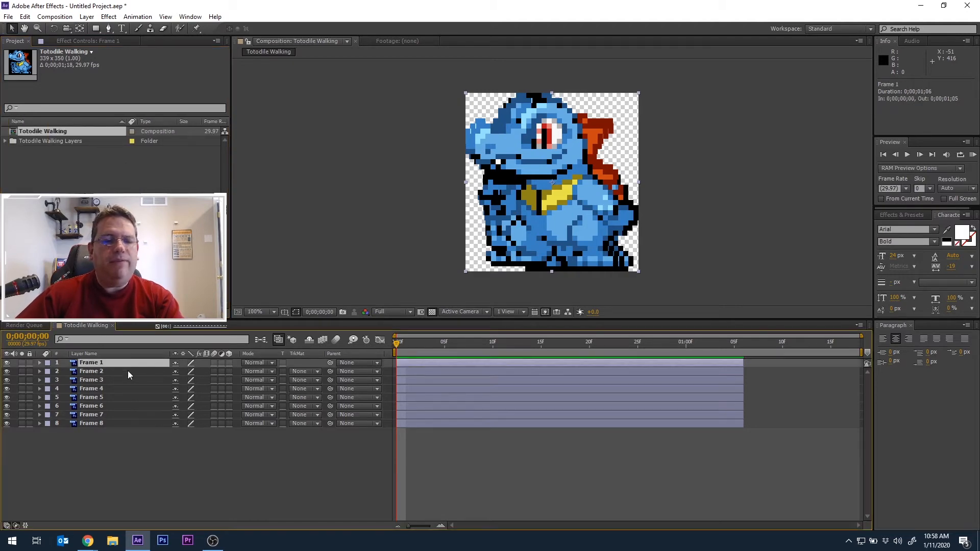
pyautogui.keyDown('shift'); pyautogui.click(124, 421); pyautogui.keyUp('shift')
pyautogui.moveTo(398, 343); pyautogui.dragTo(455, 343)
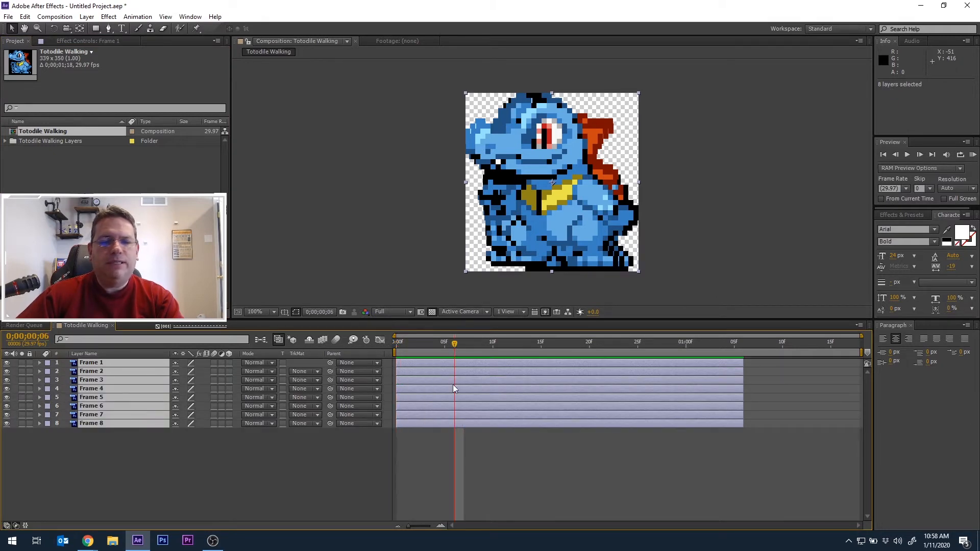
pyautogui.click(55, 16)
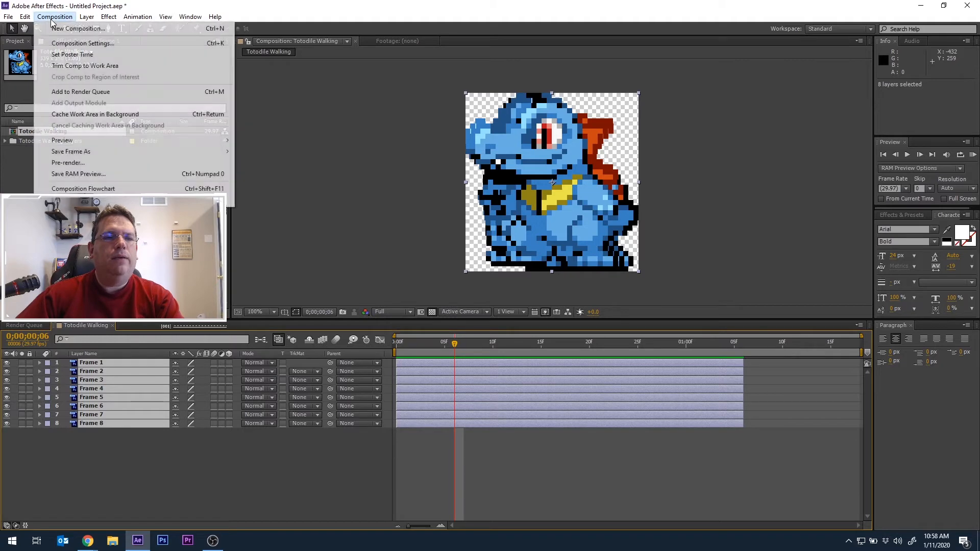
pyautogui.moveTo(87, 17)
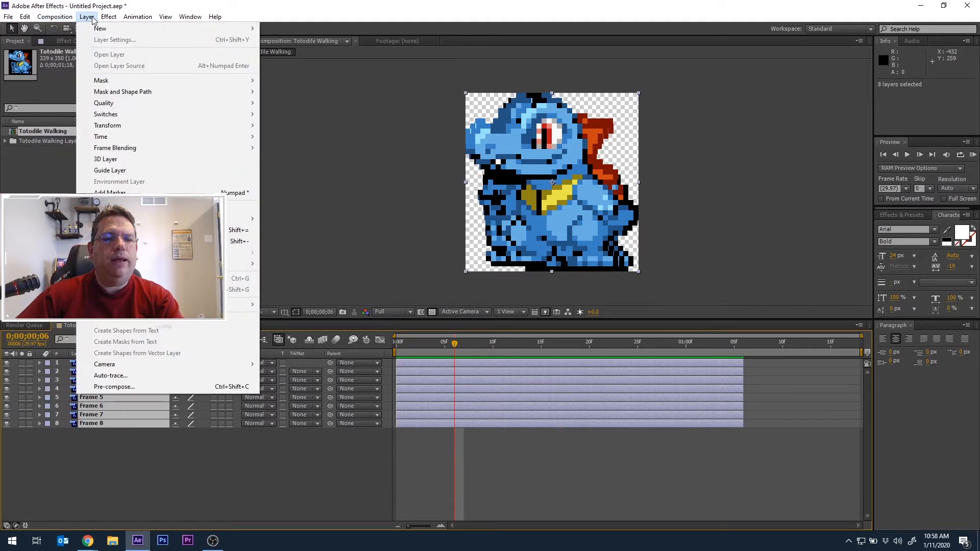
pyautogui.moveTo(24, 17)
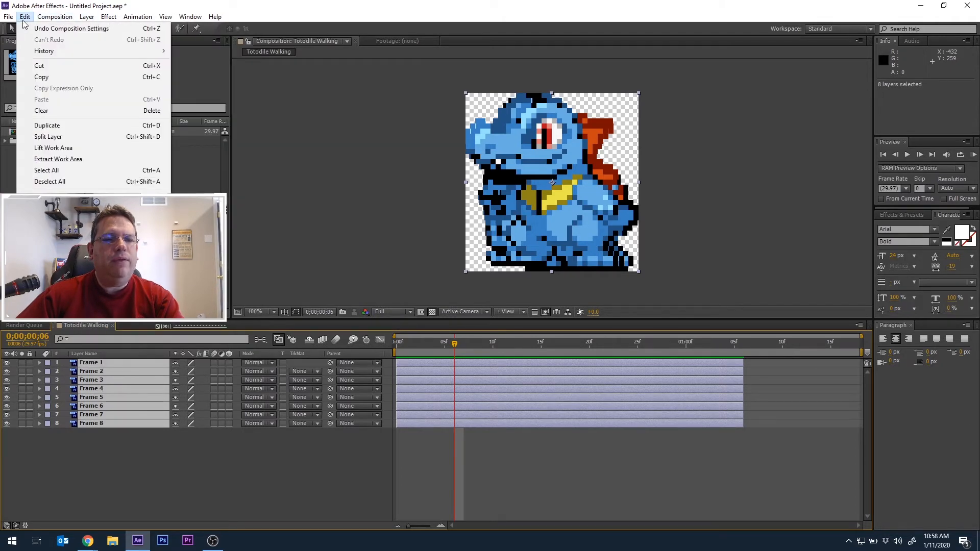
pyautogui.click(116, 136)
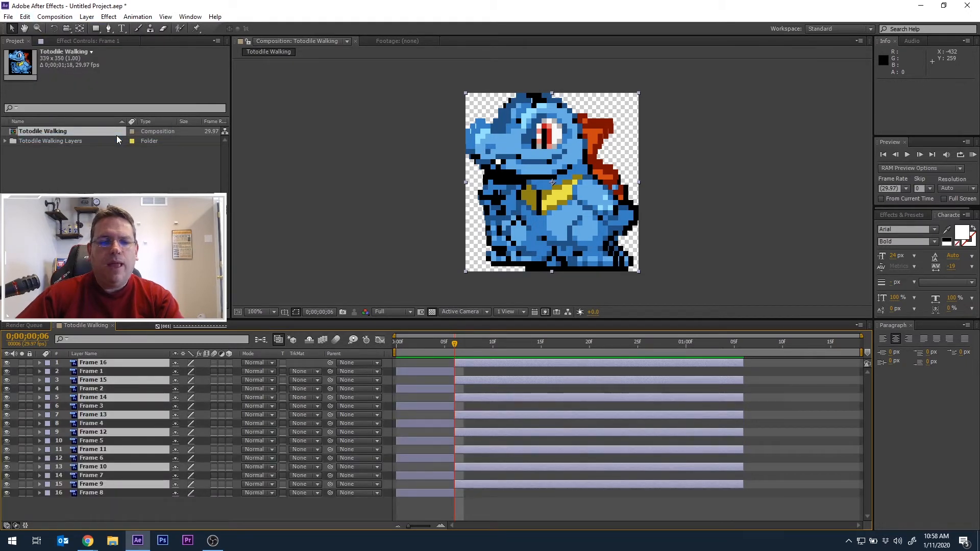
pyautogui.press('Delete')
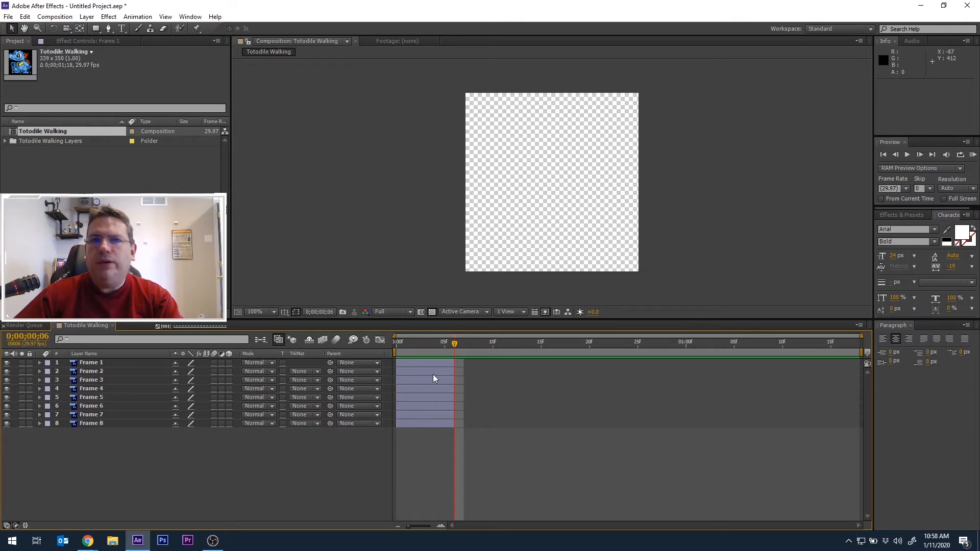
# Sequence the Frame 1 to Frame 8 layers one after another without overlap using Sequence Layers.
pyautogui.click(134, 362)
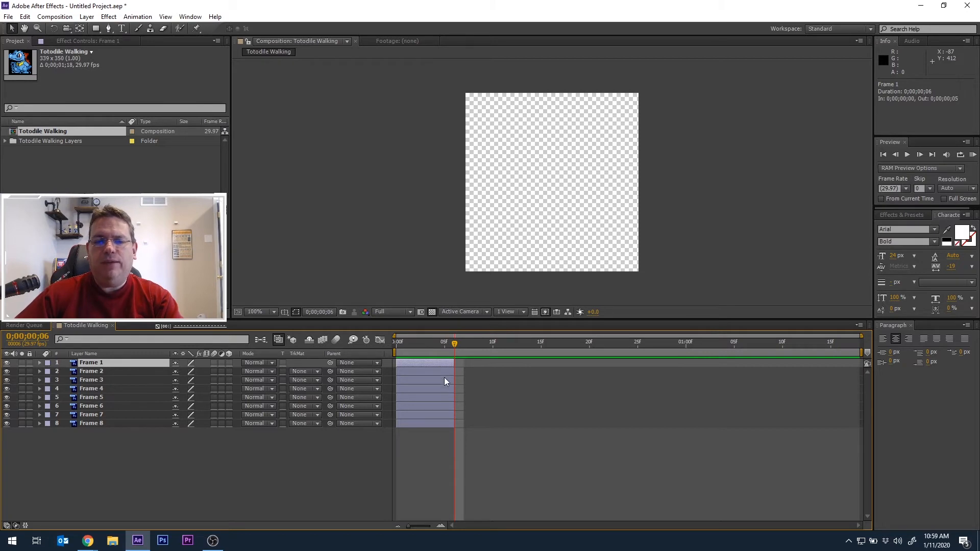
pyautogui.keyDown('shift'); pyautogui.click(150, 424); pyautogui.keyUp('shift')
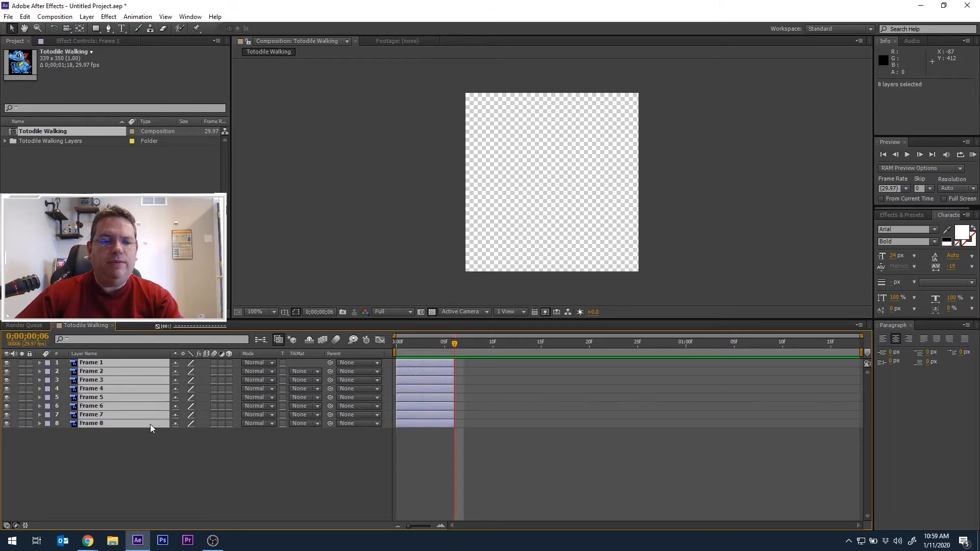
pyautogui.click(137, 17)
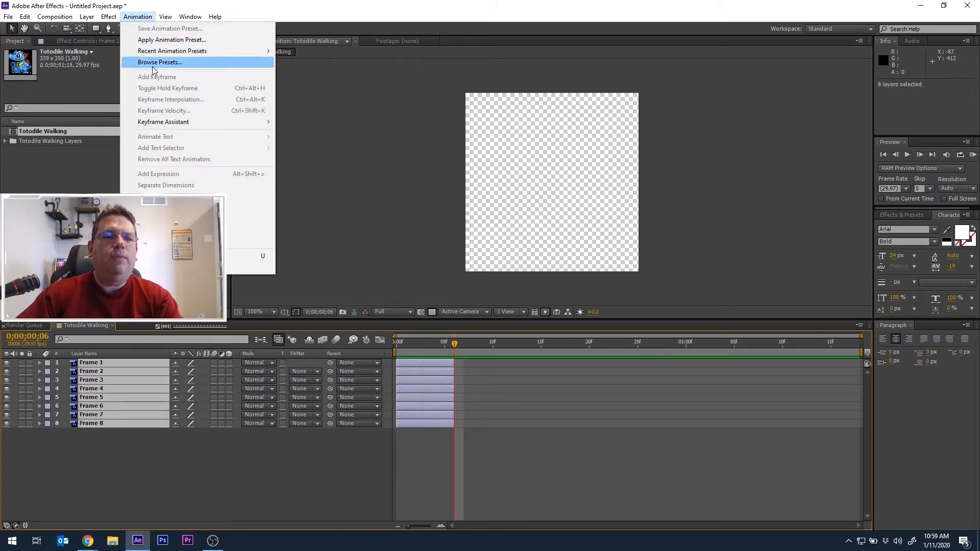
pyautogui.moveTo(174, 122)
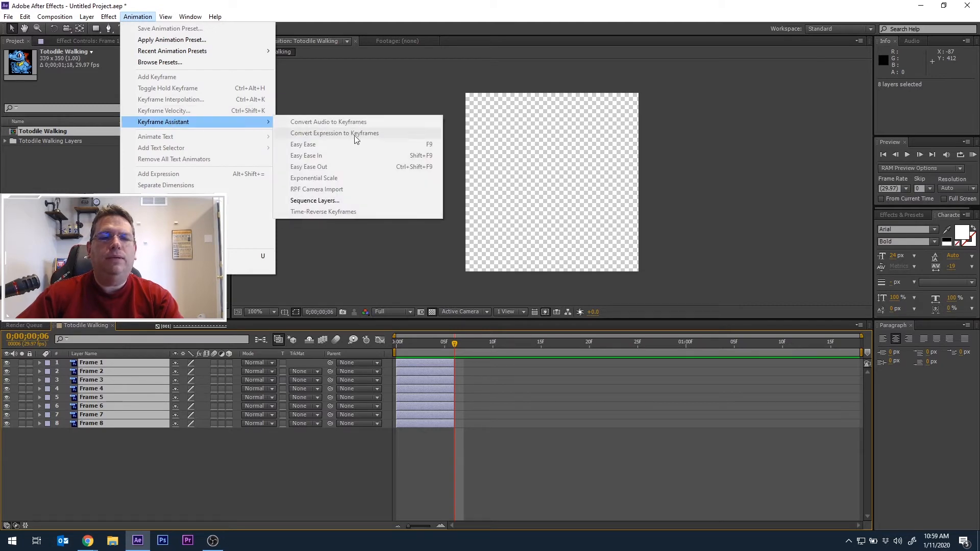
pyautogui.click(345, 201)
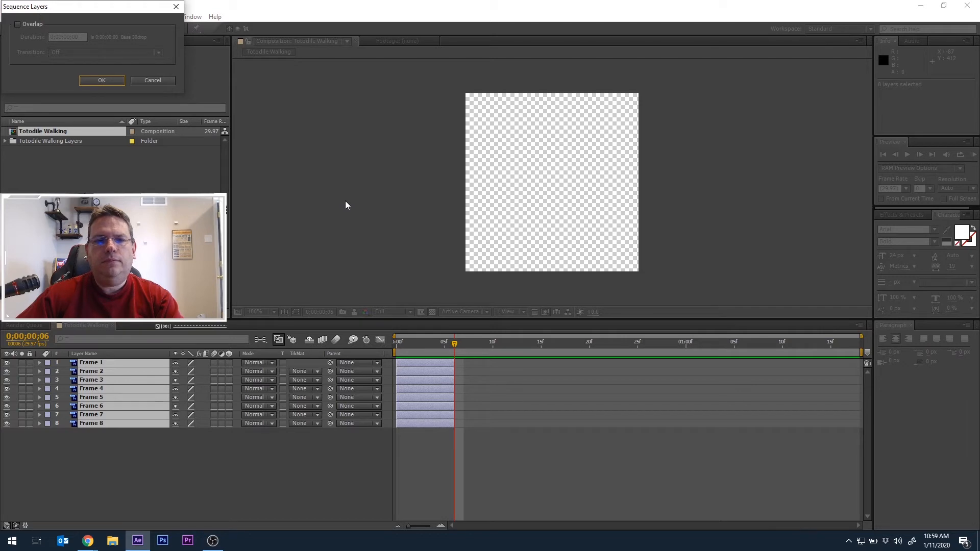
pyautogui.moveTo(77, 8); pyautogui.dragTo(628, 253)
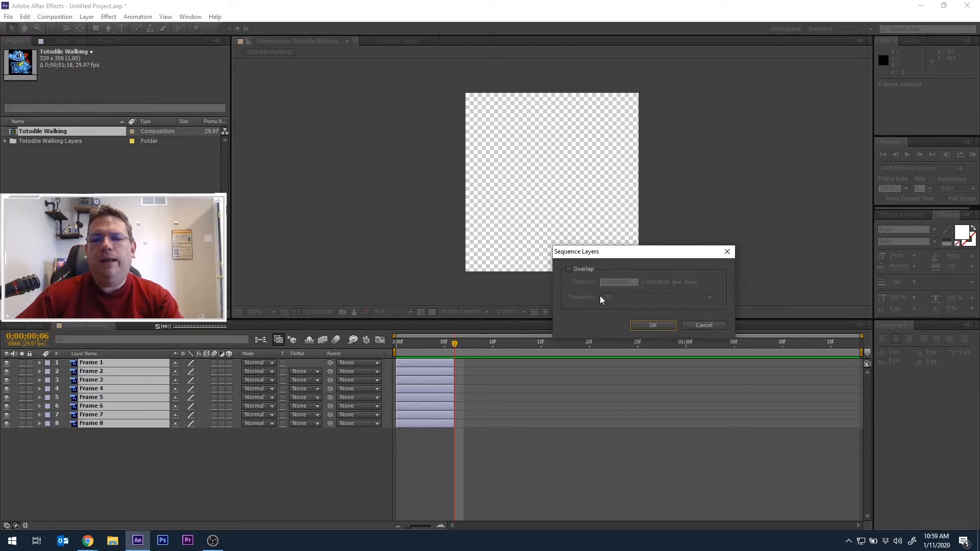
pyautogui.click(658, 326)
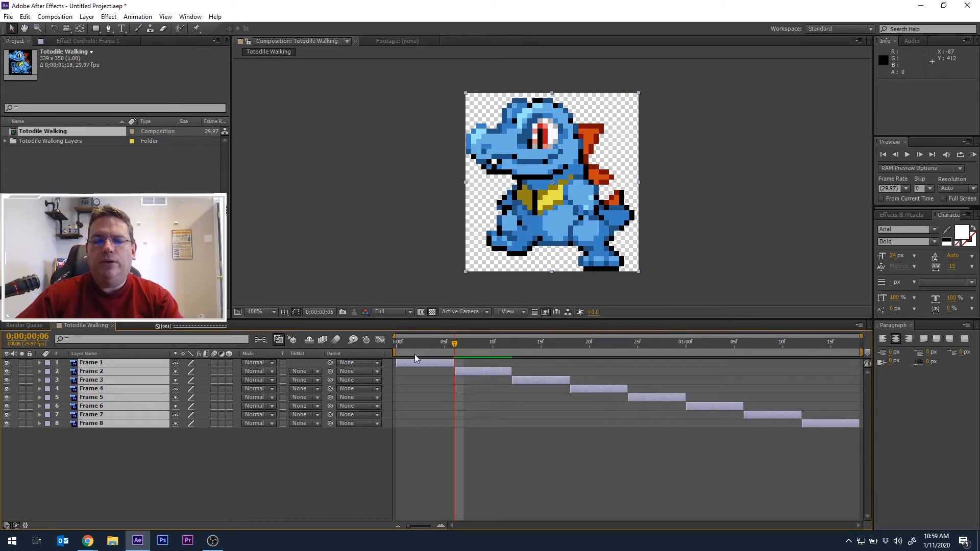
# Scrub through the sequenced frames and play a RAM preview to check the walking animation.
pyautogui.click(408, 342)
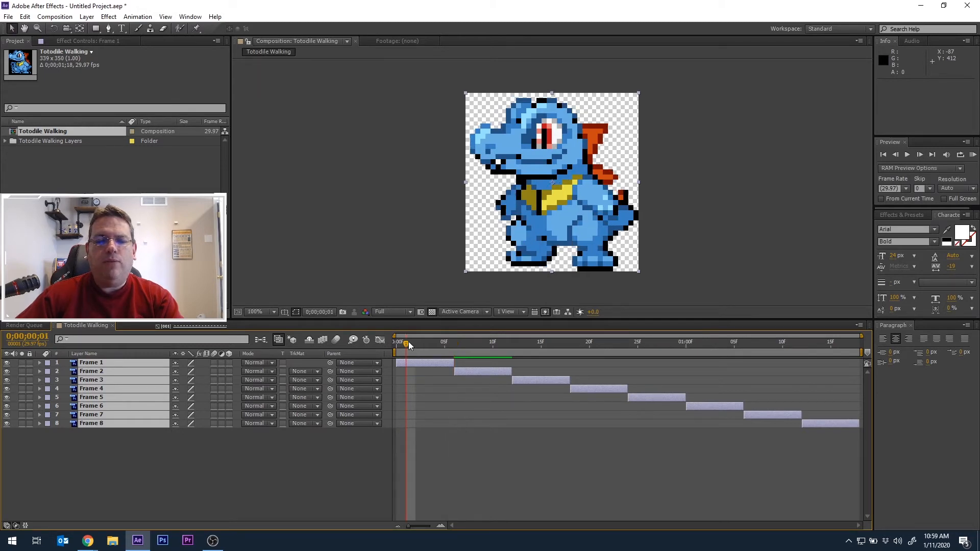
pyautogui.click(472, 344)
pyautogui.click(544, 345)
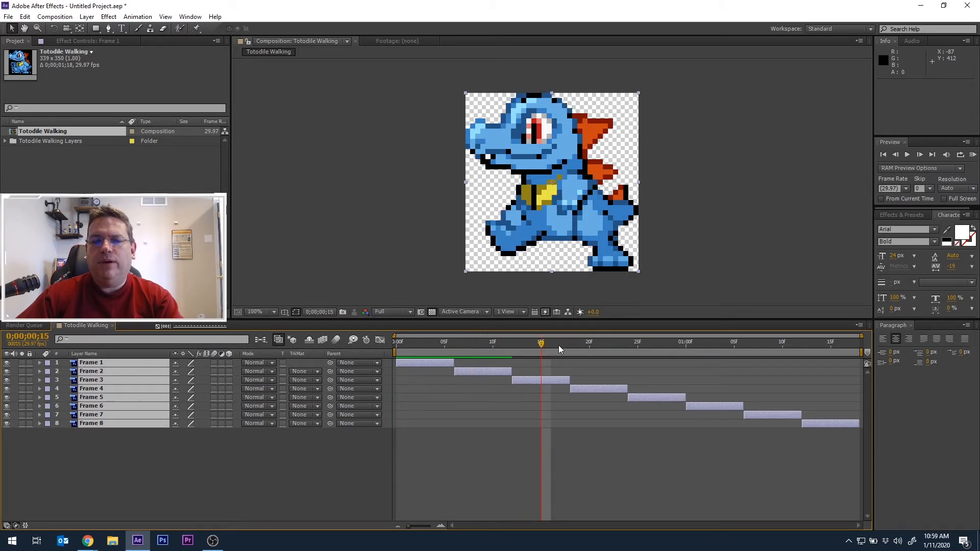
pyautogui.moveTo(433, 344); pyautogui.dragTo(379, 339)
pyautogui.moveTo(444, 341); pyautogui.dragTo(861, 361)
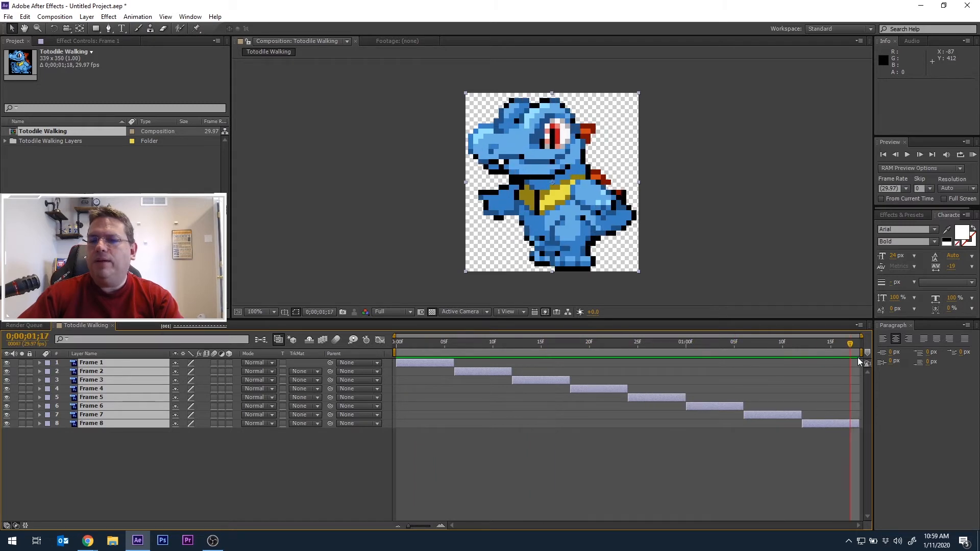
pyautogui.click(973, 154)
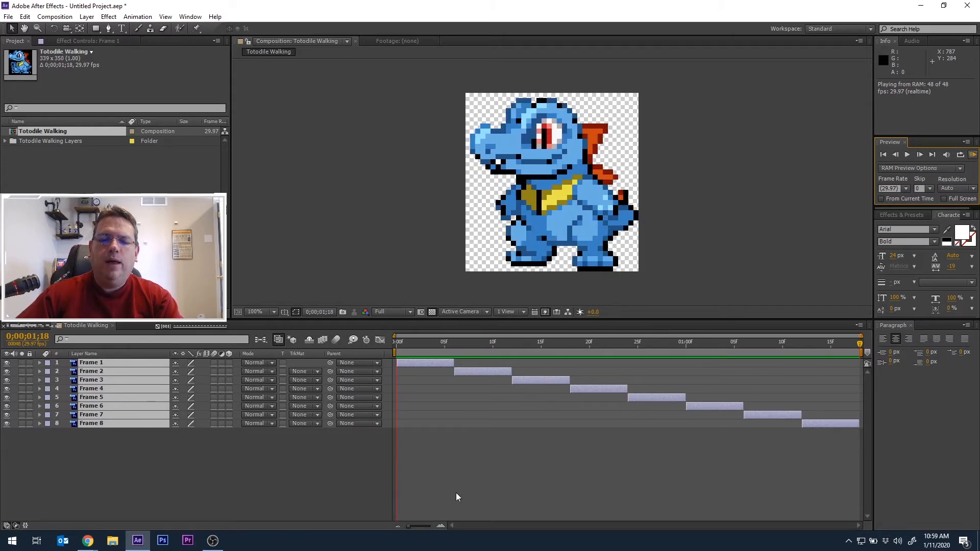
pyautogui.press('space')
# Start saving the project under a new name and browse to the After Effects Projects folder in Documents.
pyautogui.click(8, 17)
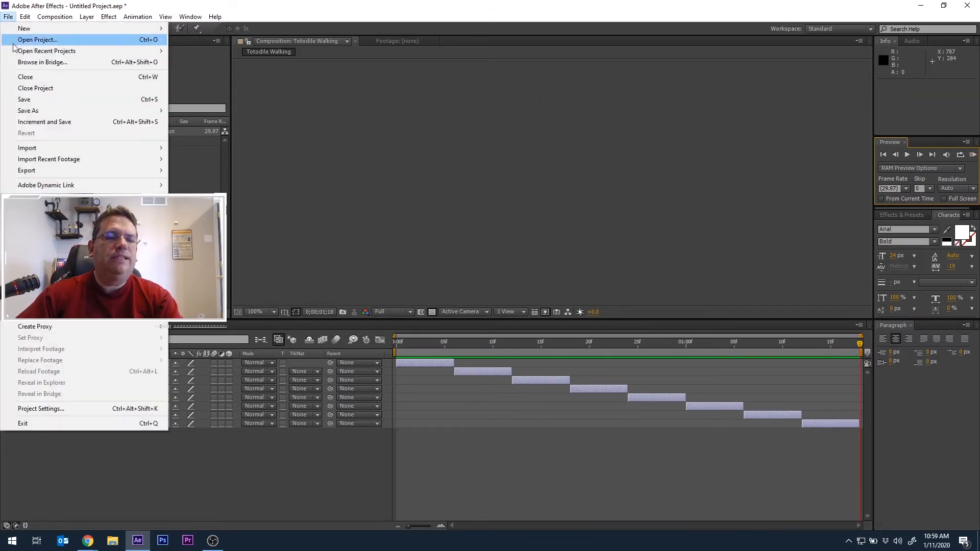
pyautogui.moveTo(32, 113)
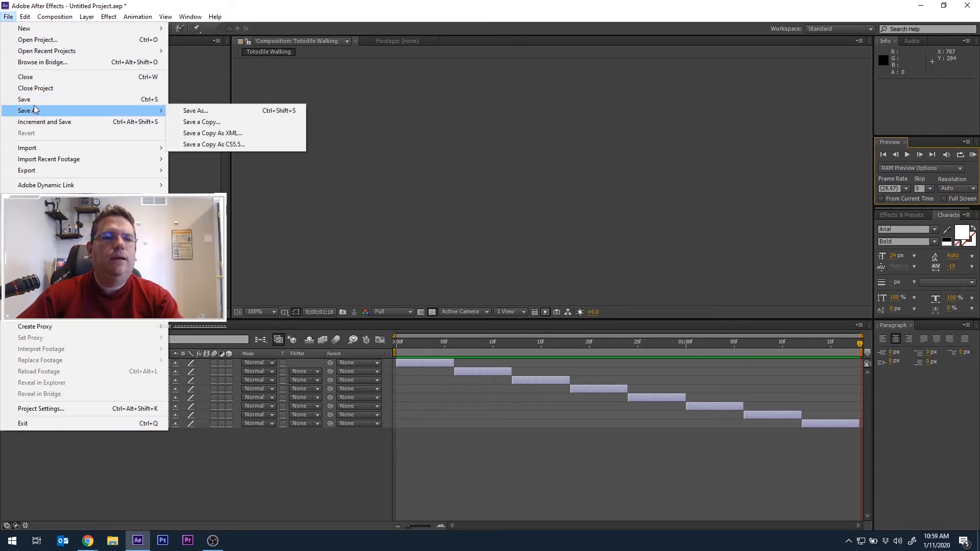
pyautogui.click(195, 110)
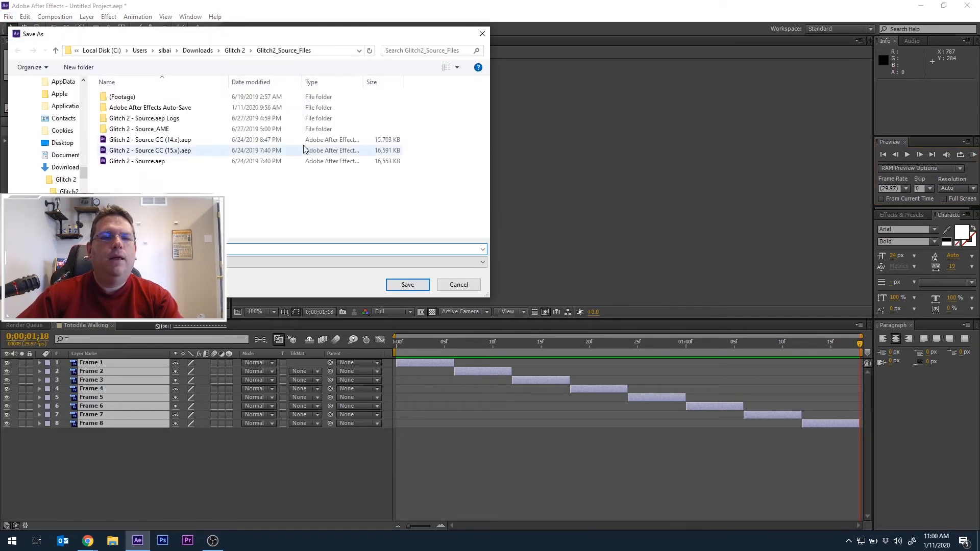
pyautogui.moveTo(83, 170); pyautogui.dragTo(82, 90)
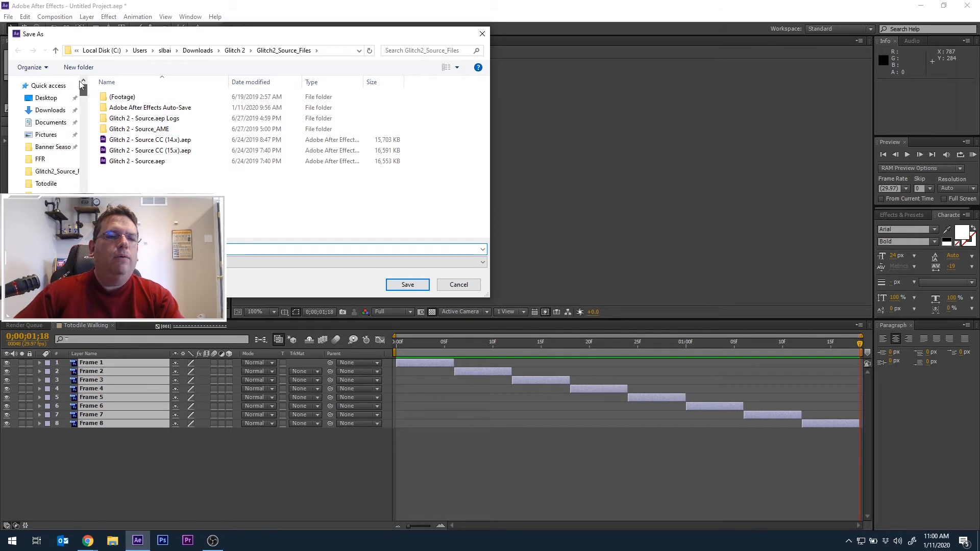
pyautogui.click(46, 97)
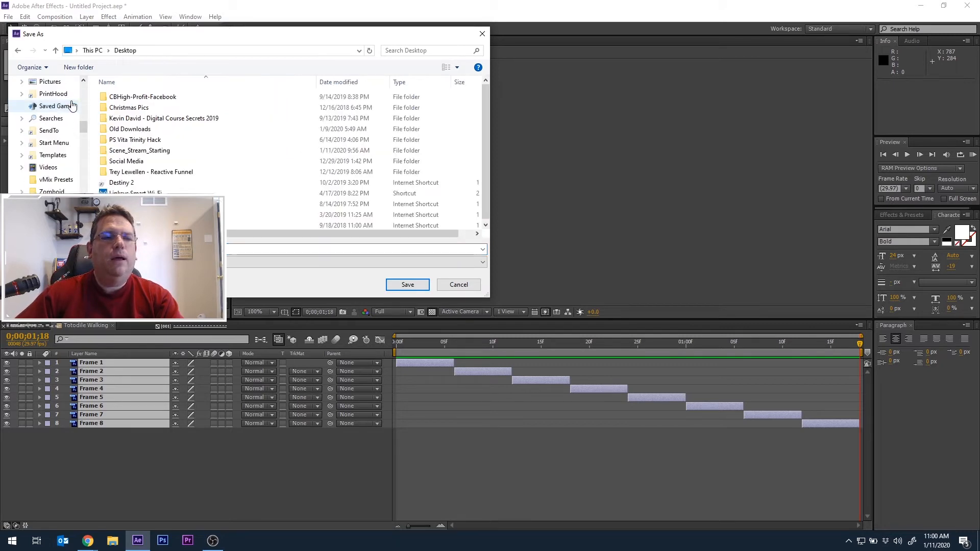
pyautogui.click(58, 84)
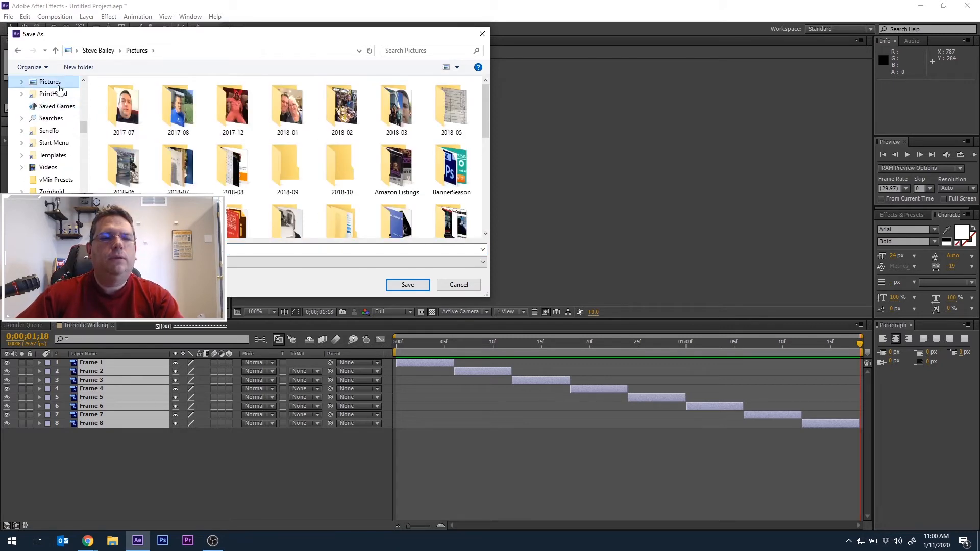
pyautogui.moveTo(84, 132); pyautogui.dragTo(83, 87)
pyautogui.click(63, 110)
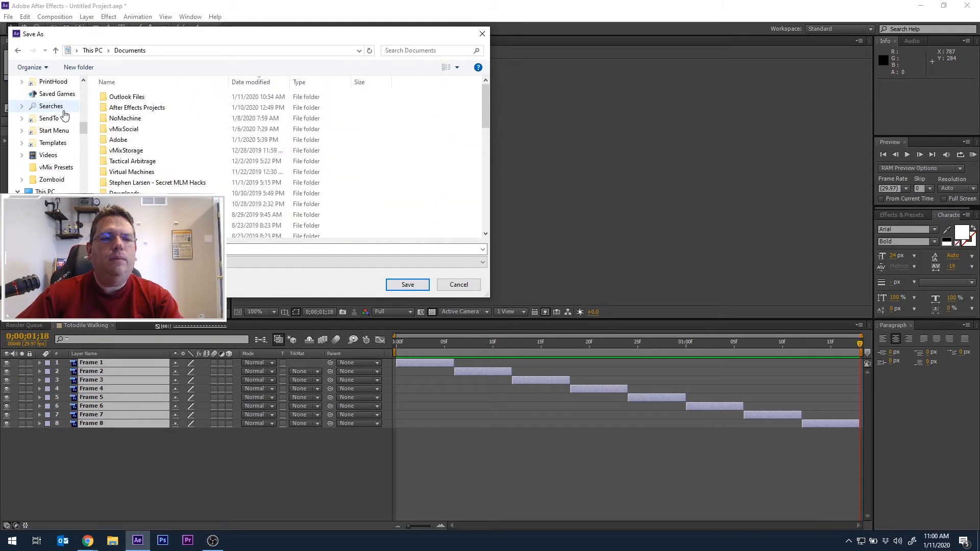
pyautogui.doubleClick(117, 108)
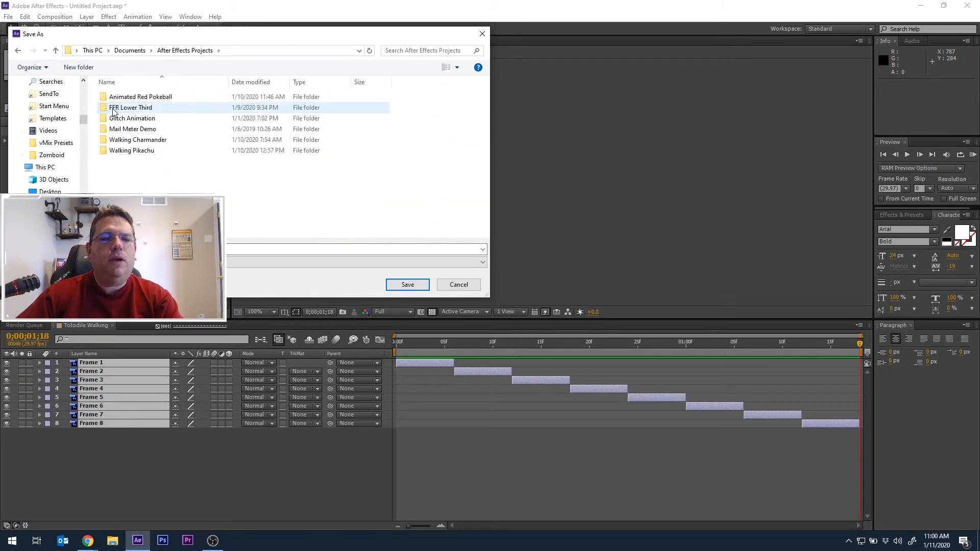
# Create a folder named Walking Totodile inside After Effects Projects and open it as the save location.
pyautogui.click(80, 68)
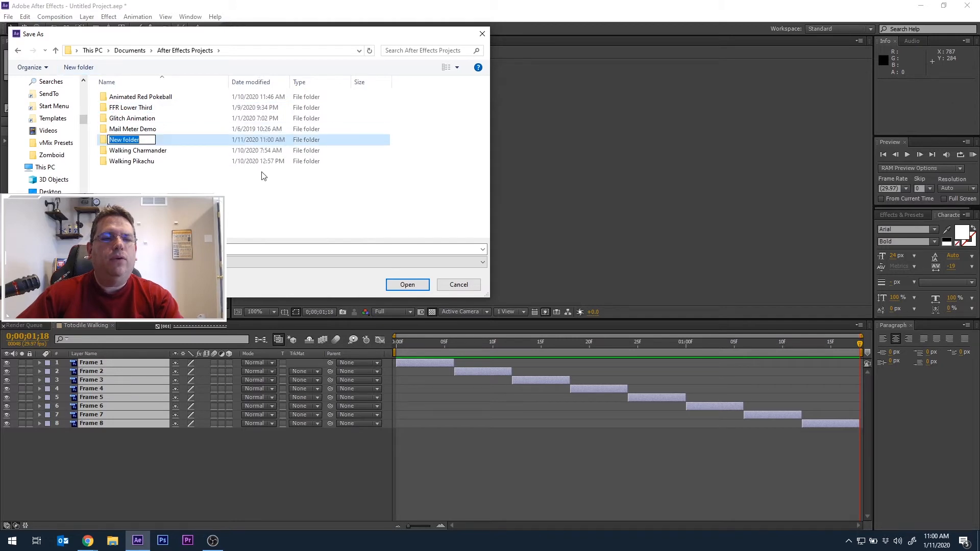
pyautogui.write('Walking Totodile')
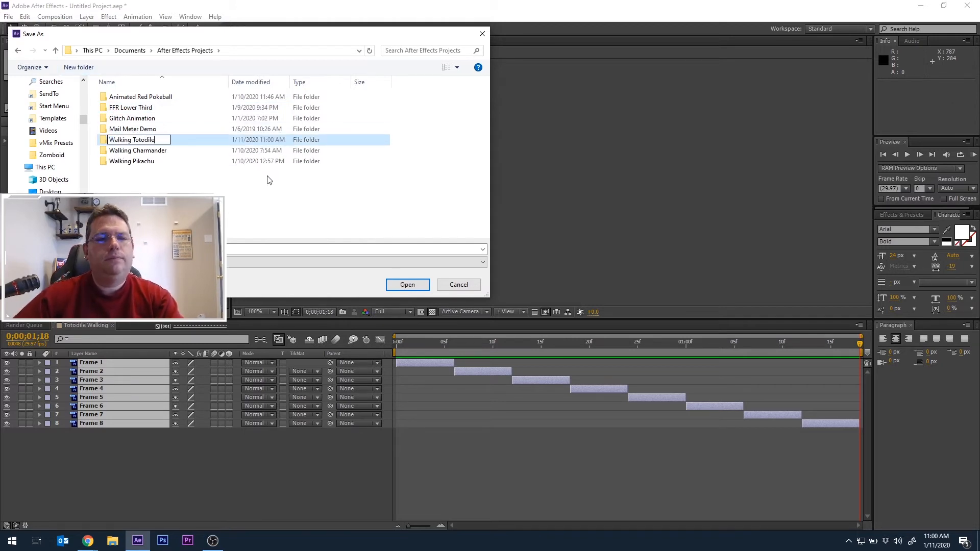
pyautogui.press('Return')
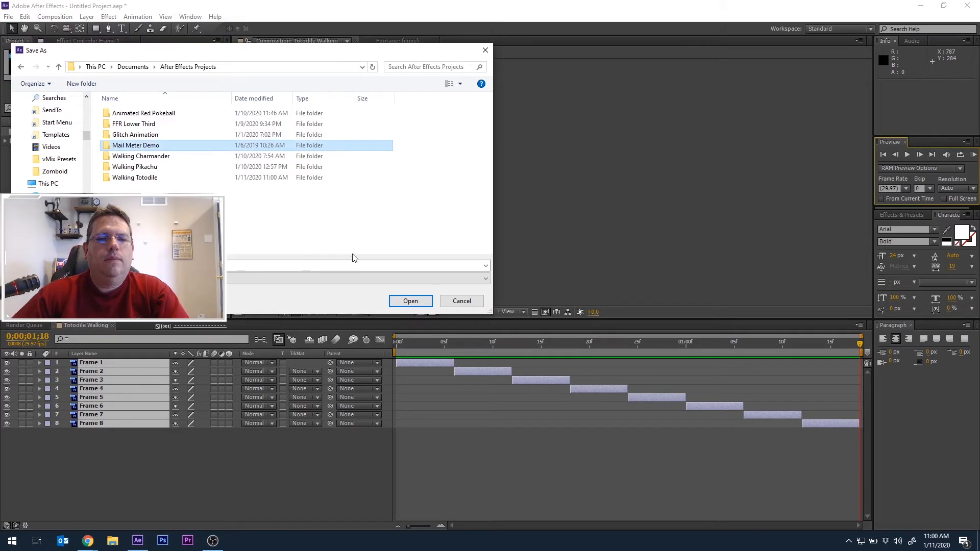
pyautogui.doubleClick(188, 176)
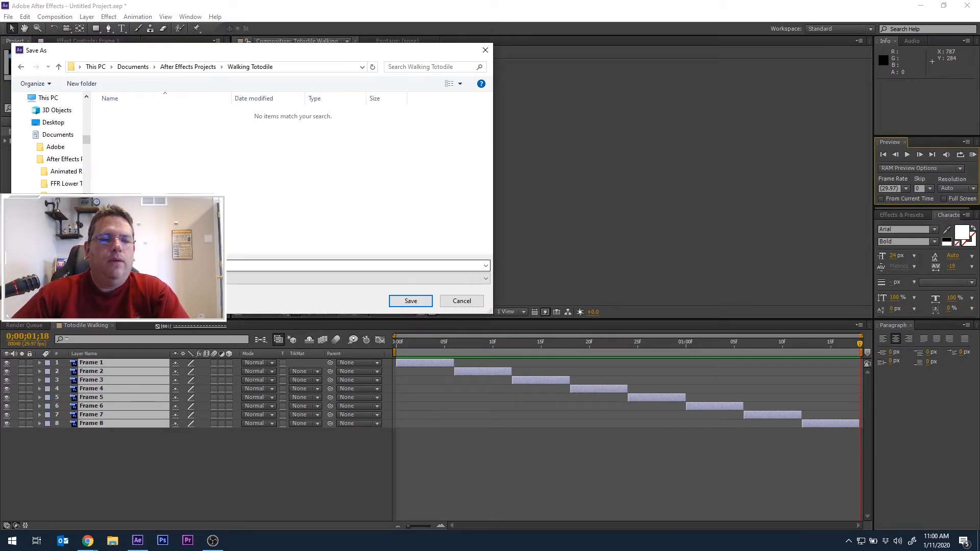
# Save the project as Walking Totodile.aep in the new folder and close After Effects.
pyautogui.click(169, 265)
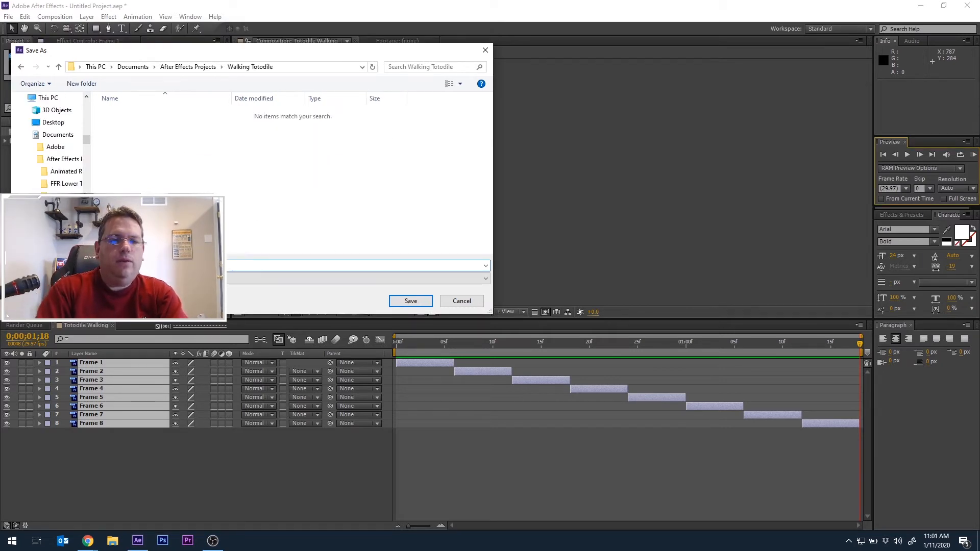
pyautogui.press('Return')
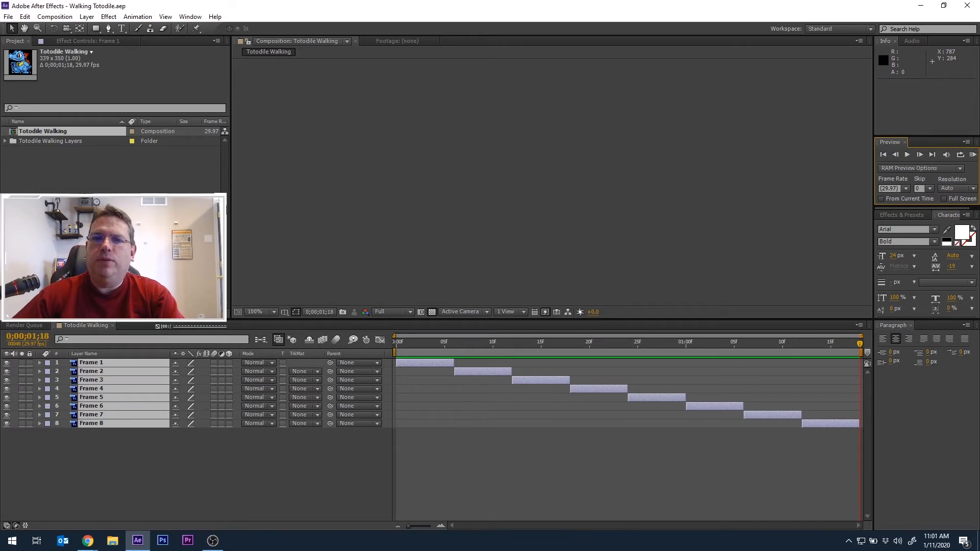
pyautogui.click(965, 7)
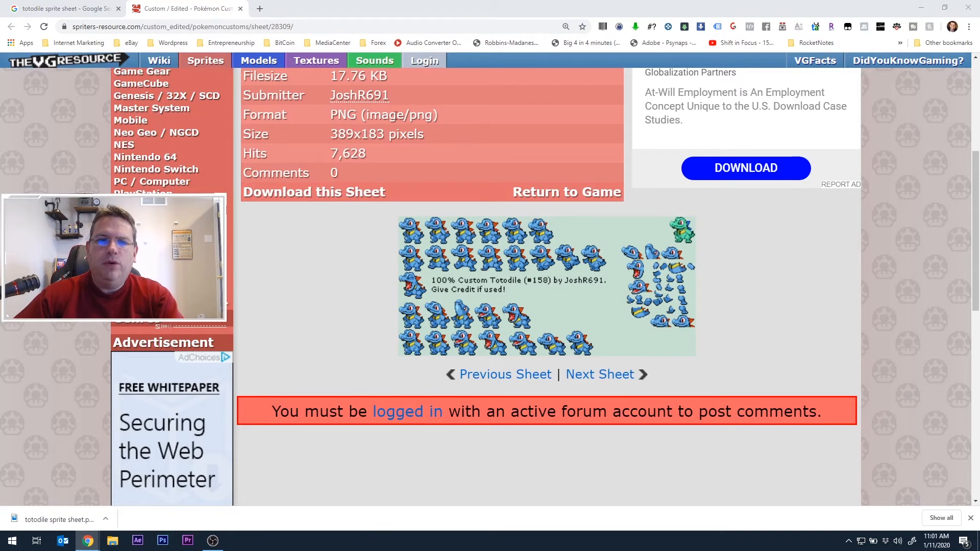
# Open the WebM for Premiere plug-in page at fnordware.com/WebM in a new browser tab.
pyautogui.click(260, 9)
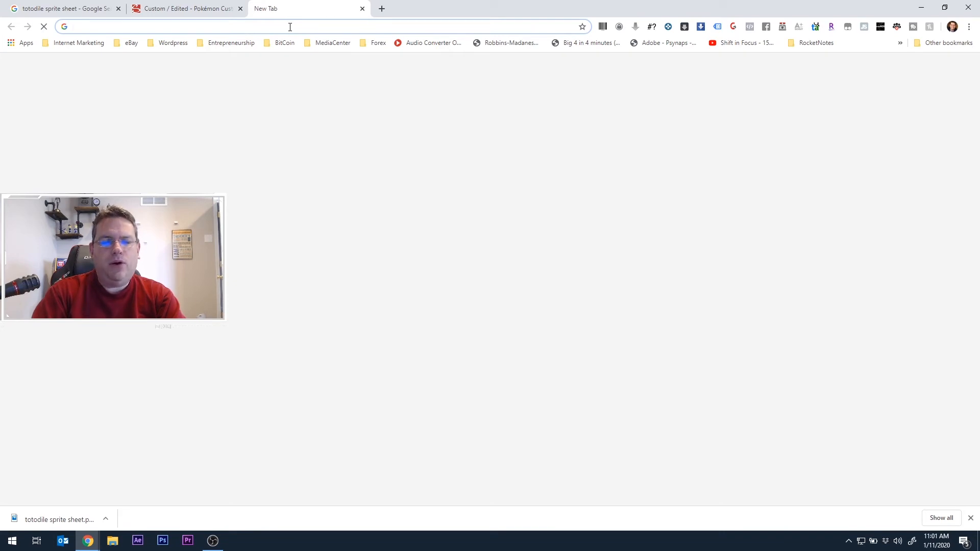
pyautogui.write('fno')
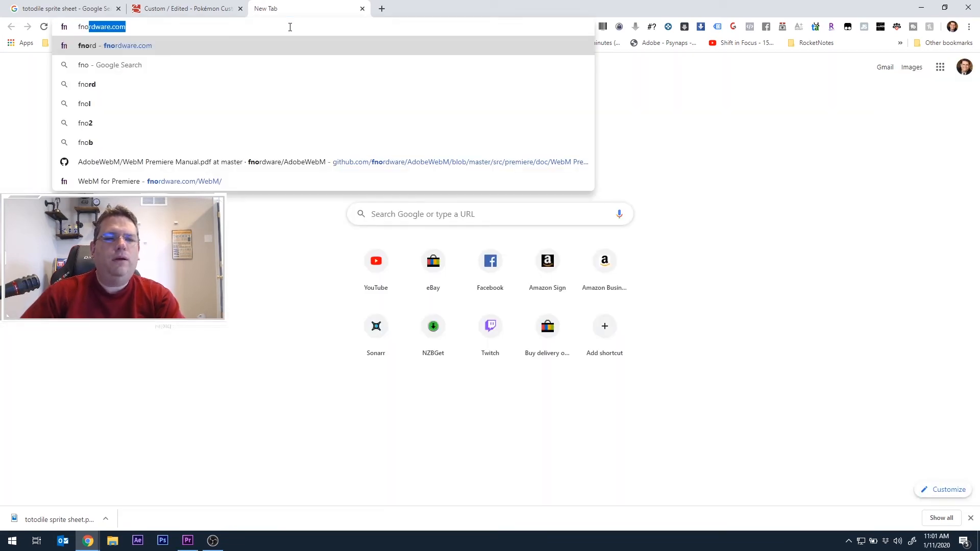
pyautogui.press('Down')
pyautogui.press('Down')
pyautogui.press('Down')
pyautogui.press('Down')
pyautogui.press('Down')
pyautogui.press('Down')
pyautogui.press('Down')
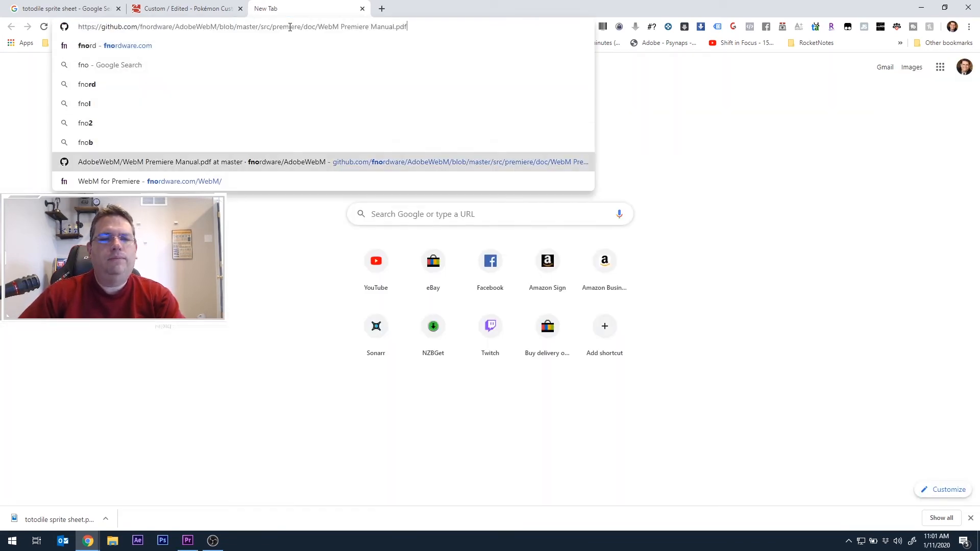
pyautogui.press('Return')
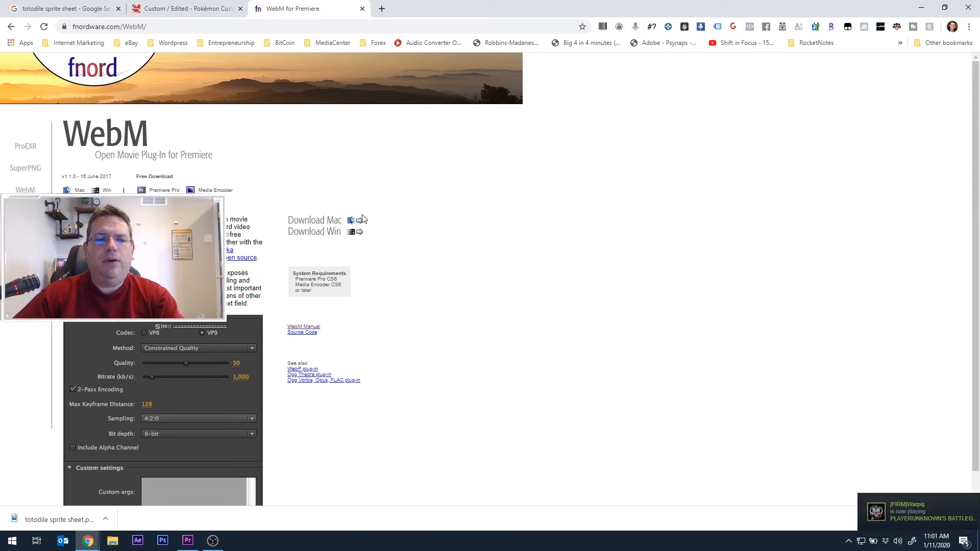
# Download the Windows version of the WebM plug-in, launch its installer from the Downloads folder and close that folder window.
pyautogui.click(334, 235)
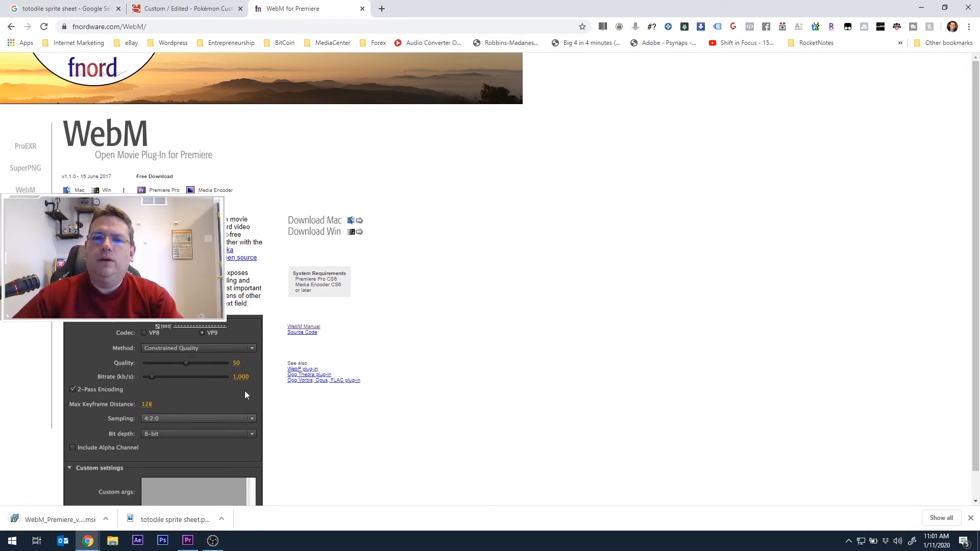
pyautogui.click(105, 519)
pyautogui.click(136, 485)
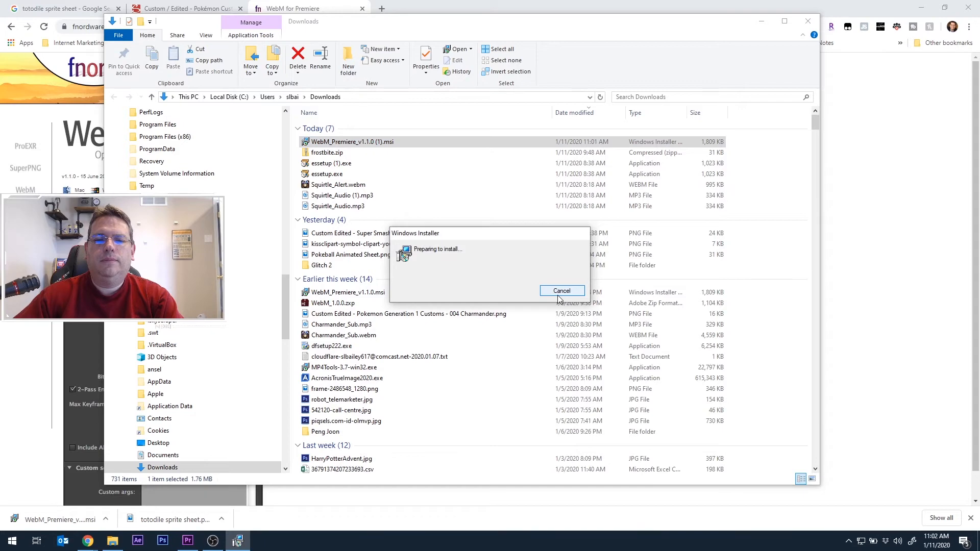
pyautogui.click(808, 21)
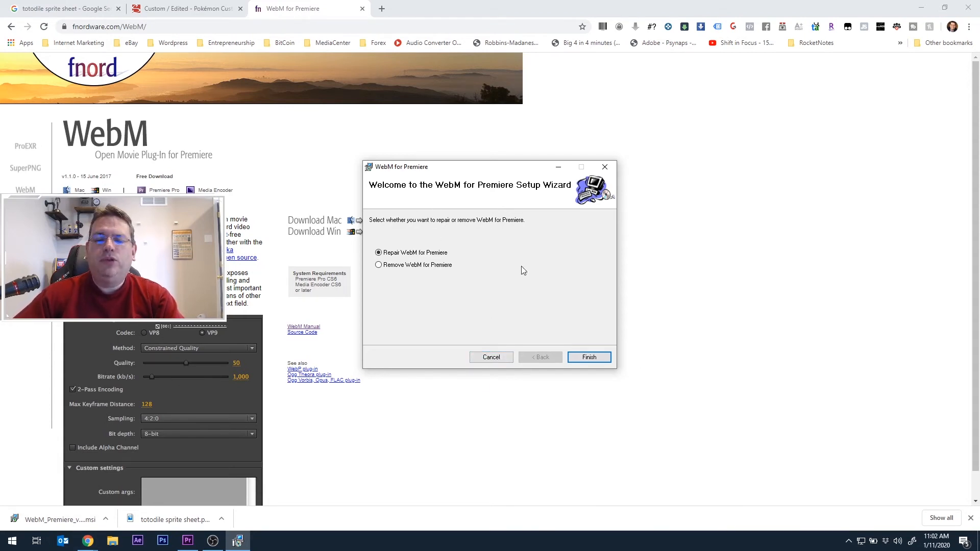
# Exit the WebM for Premiere setup wizard without repairing or removing the plug-in.
pyautogui.click(487, 357)
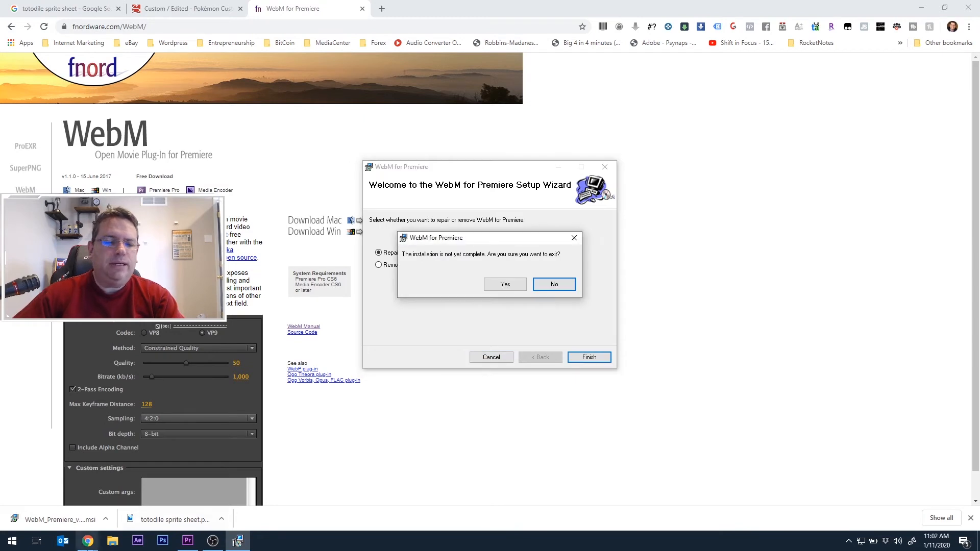
pyautogui.click(503, 284)
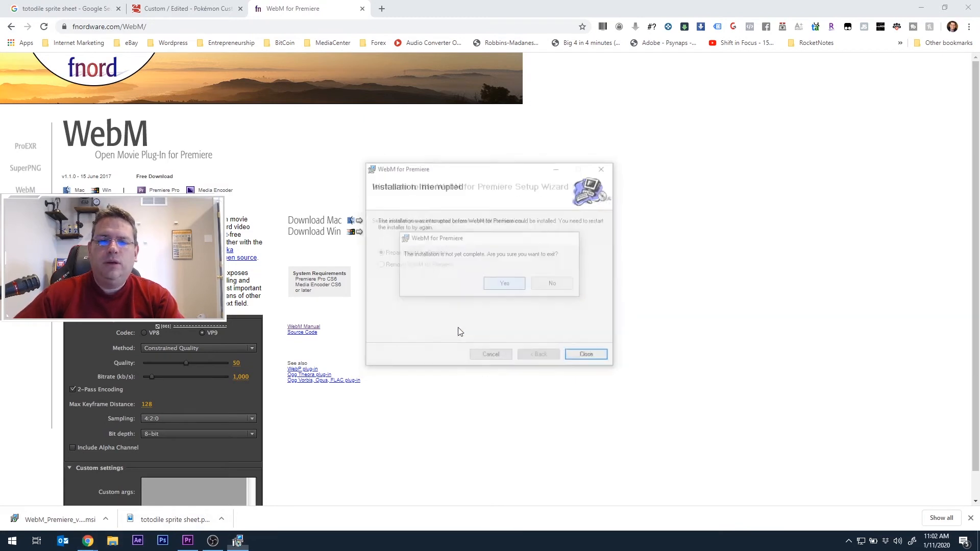
pyautogui.click(587, 358)
# In File Explorer, browse to the C:\Program Files\Adobe\Common\Plug-ins\7.0\MediaCore folder, looking into the CS6 plug-ins folder on the way.
pyautogui.click(113, 541)
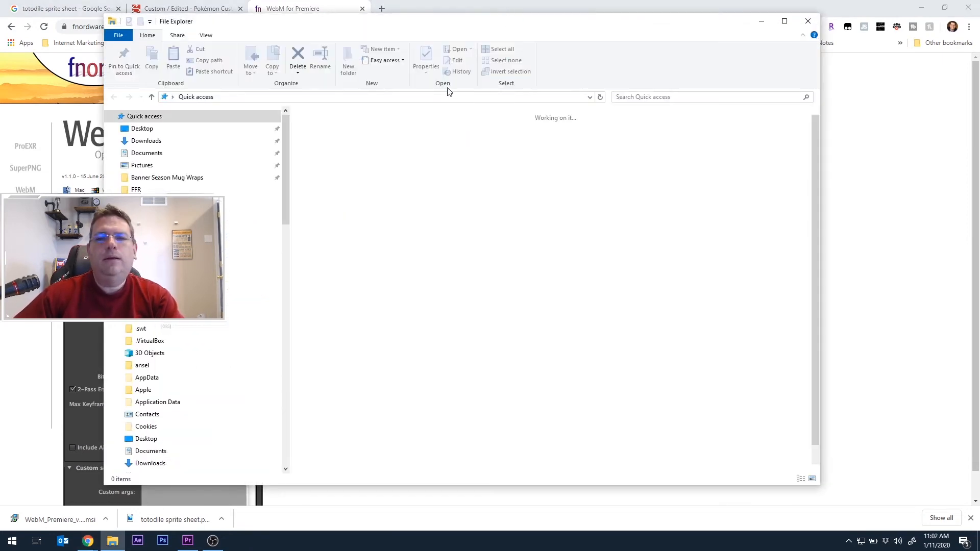
pyautogui.write('c:\\pro')
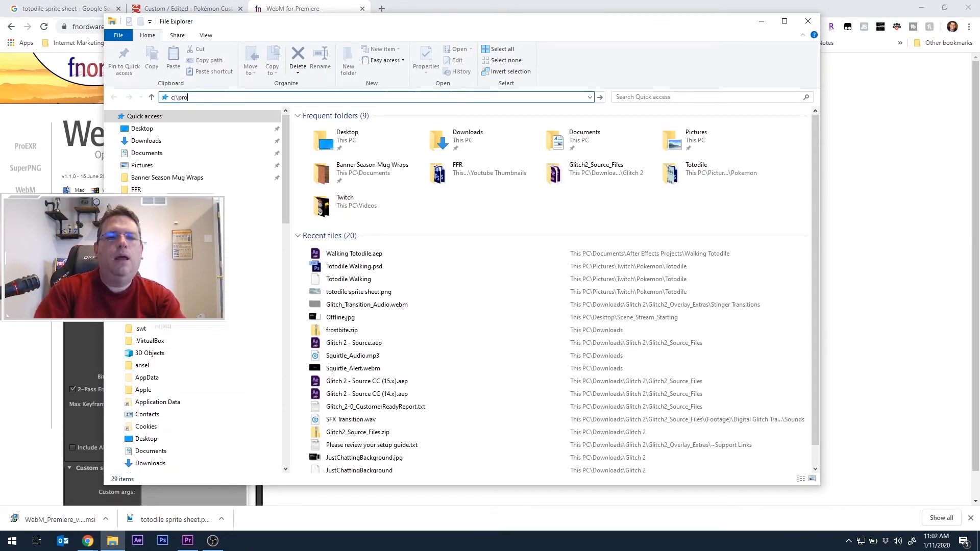
pyautogui.write('gram')
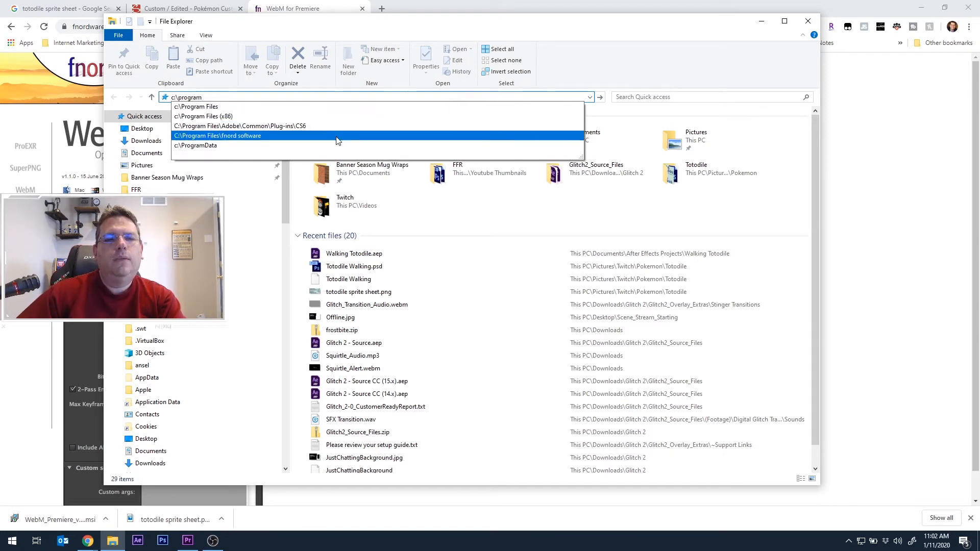
pyautogui.click(323, 126)
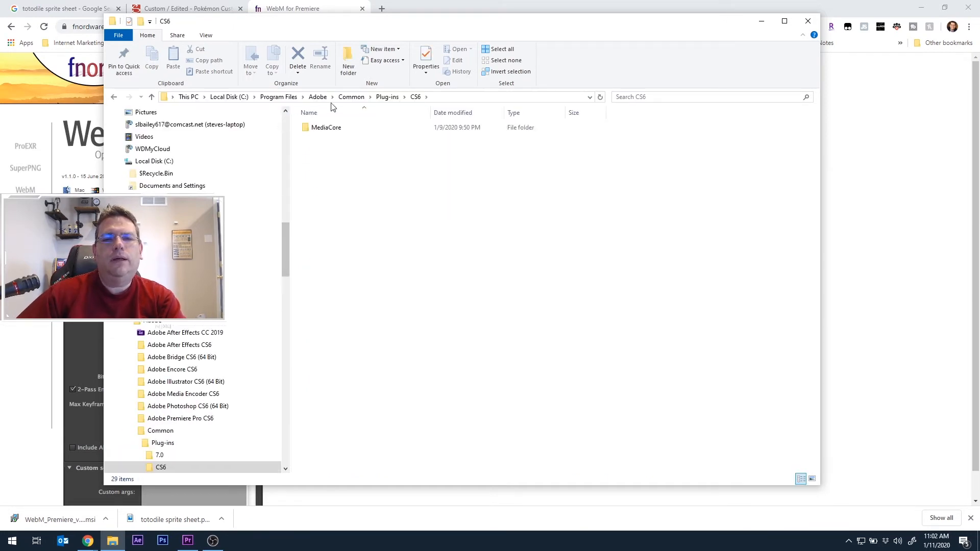
pyautogui.click(351, 97)
pyautogui.doubleClick(323, 127)
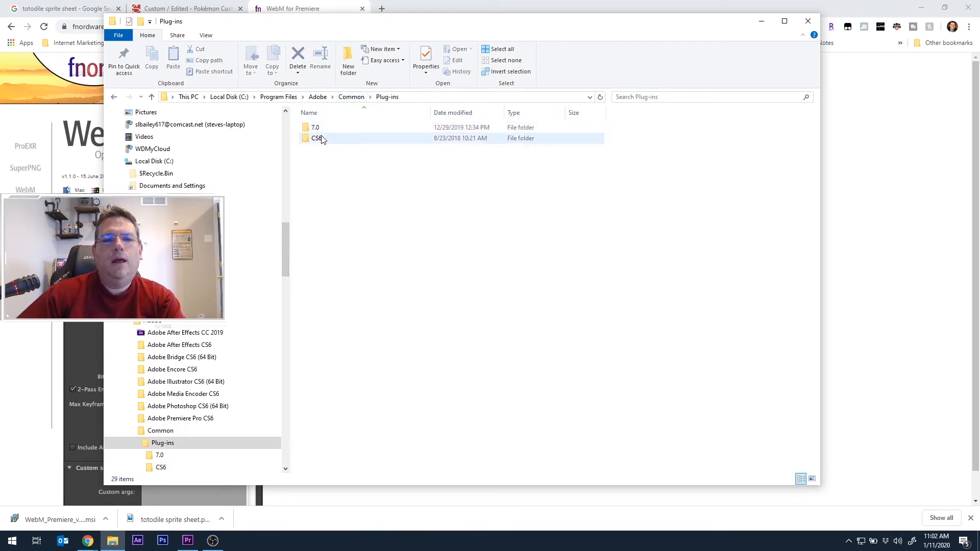
pyautogui.doubleClick(321, 138)
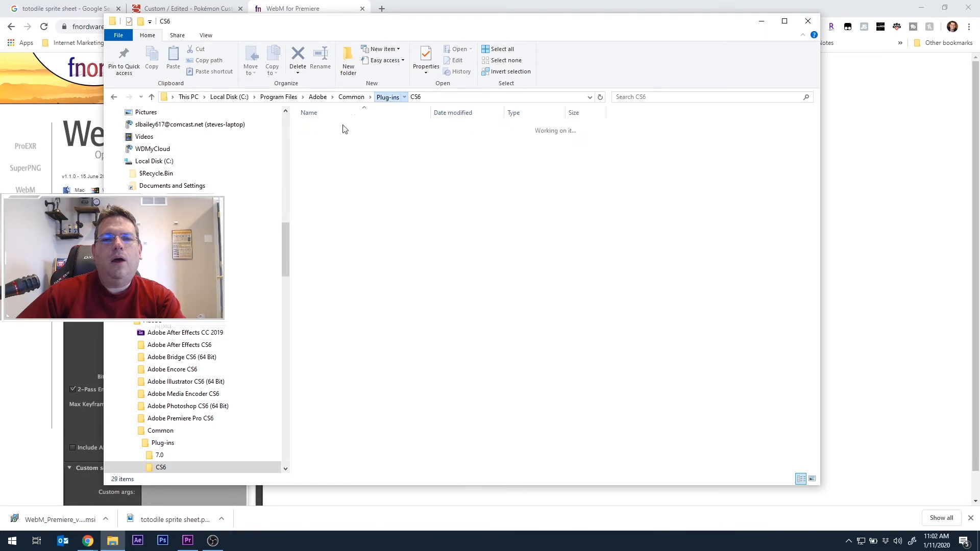
pyautogui.doubleClick(317, 130)
pyautogui.doubleClick(321, 127)
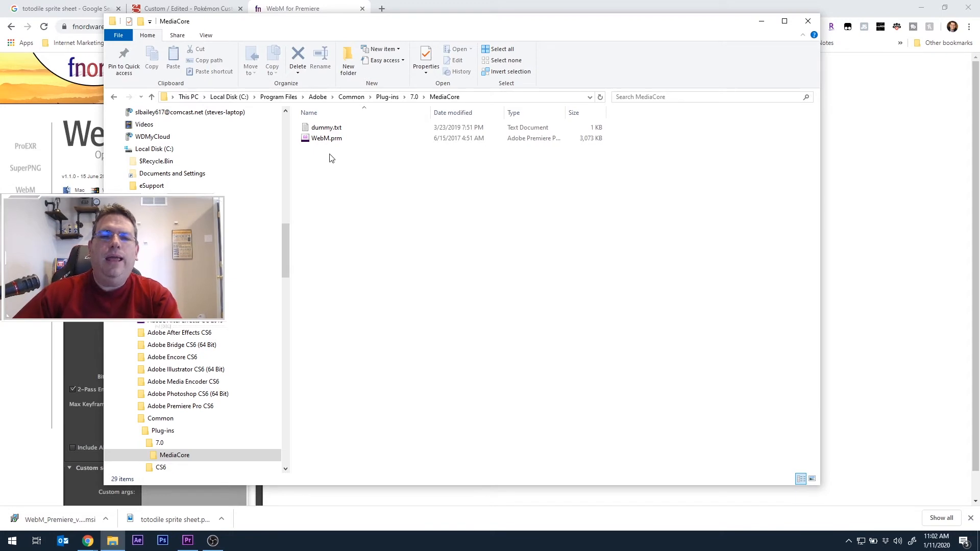
# Return to Plug-ins, reopen the 7.0\MediaCore folder and copy the WebM.prm file.
pyautogui.click(392, 97)
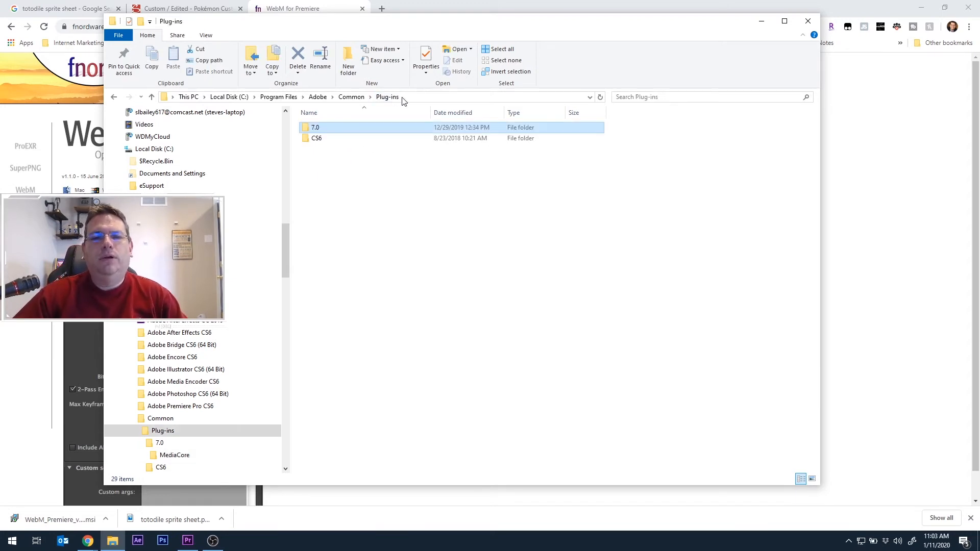
pyautogui.doubleClick(324, 128)
pyautogui.doubleClick(320, 128)
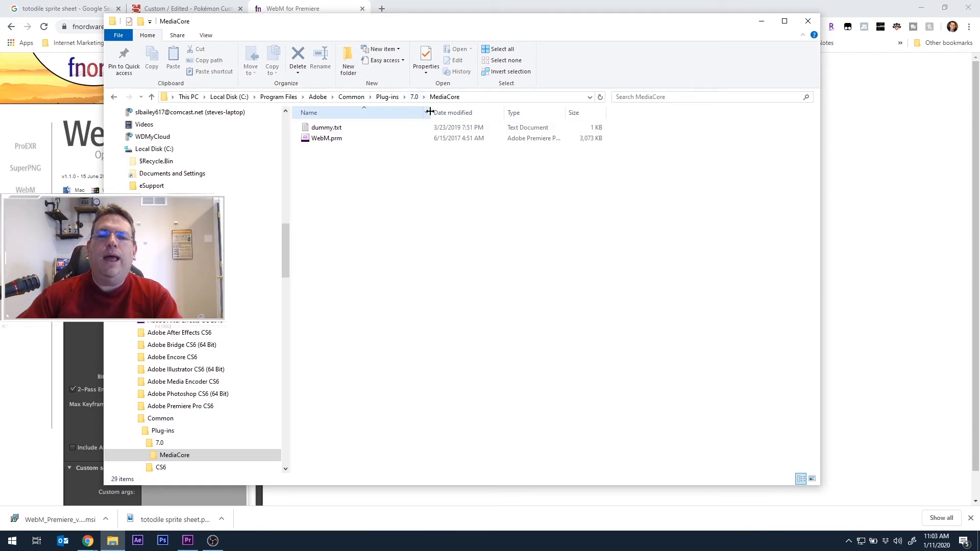
pyautogui.click(340, 140)
pyautogui.rightClick(340, 140)
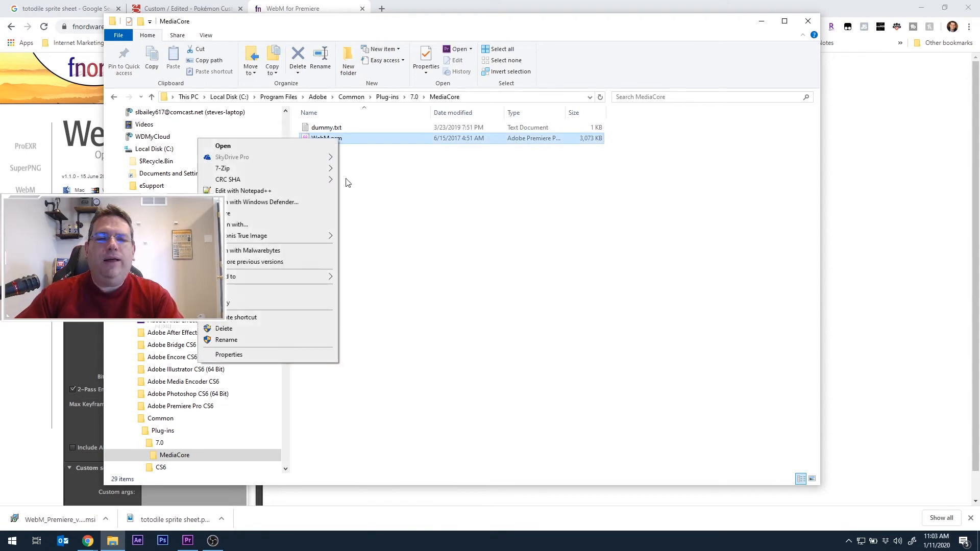
pyautogui.click(270, 305)
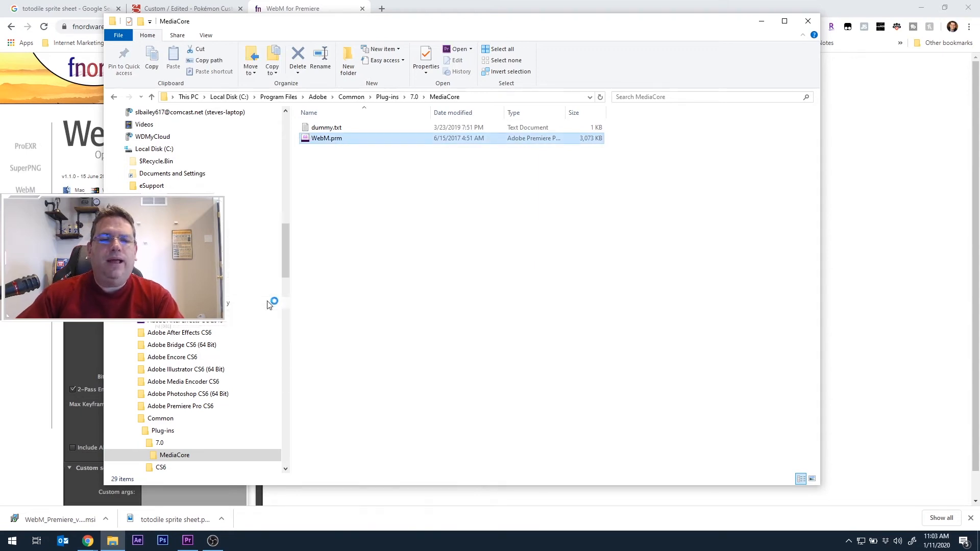
# Open the Plug-ins\CS6\MediaCore folder to check for WebM.prm, leave it without pasting a copy, and close the File Explorer window.
pyautogui.click(387, 96)
pyautogui.doubleClick(316, 138)
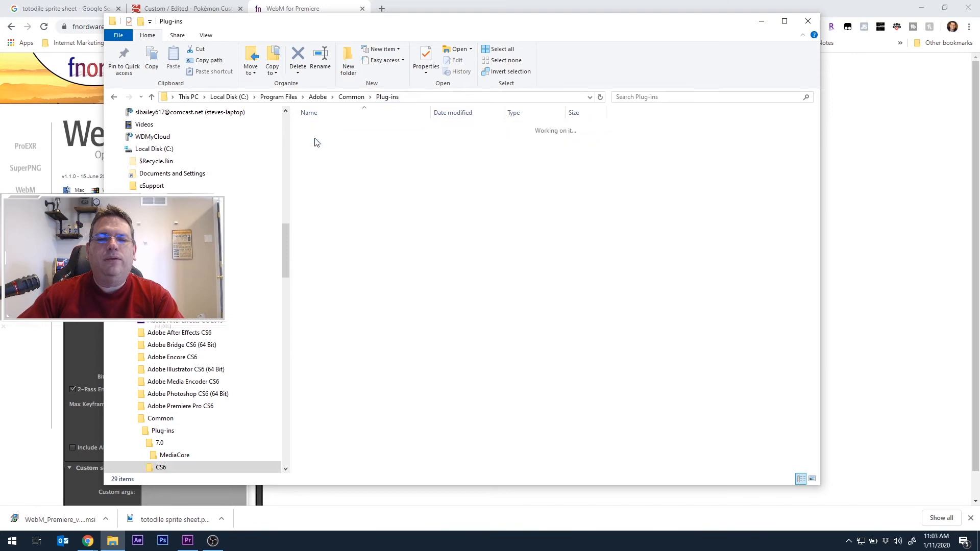
pyautogui.doubleClick(320, 130)
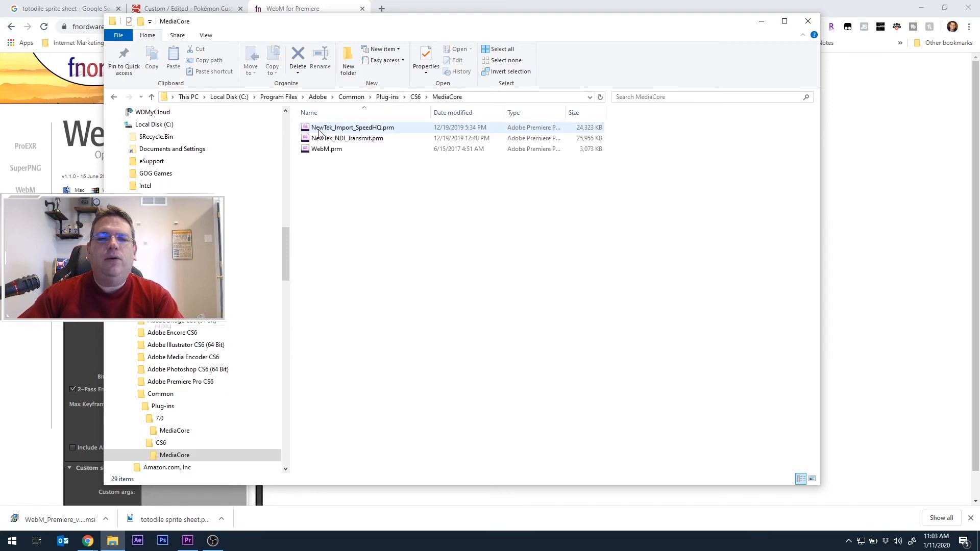
pyautogui.rightClick(372, 195)
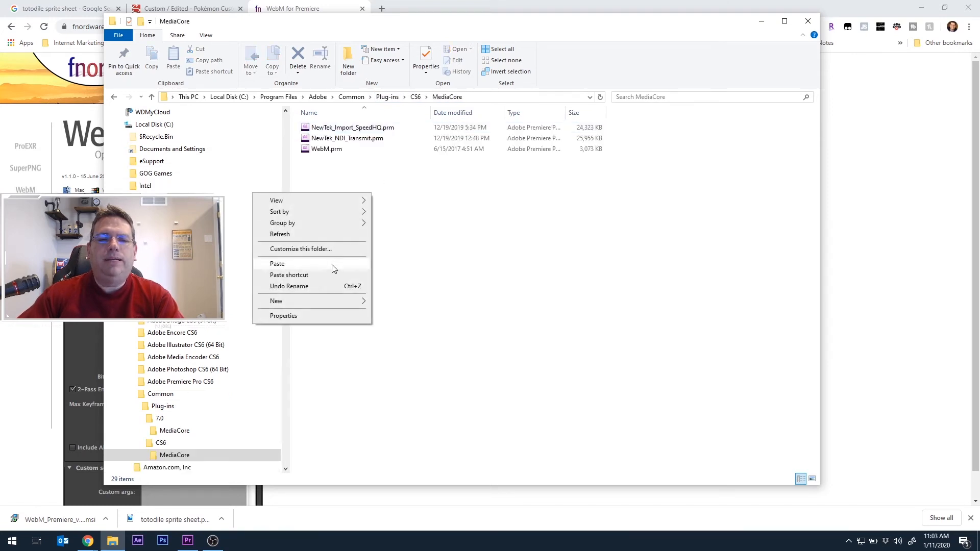
pyautogui.click(477, 197)
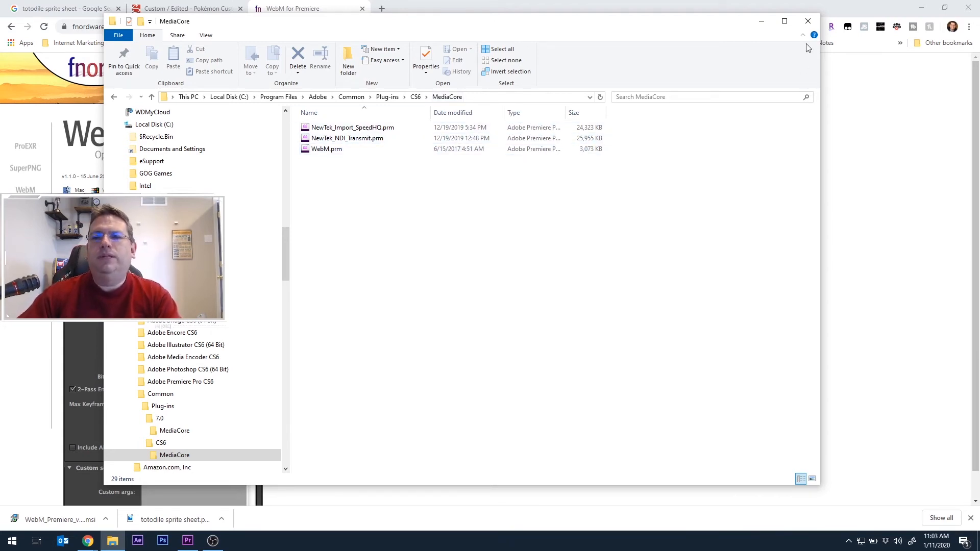
pyautogui.click(807, 21)
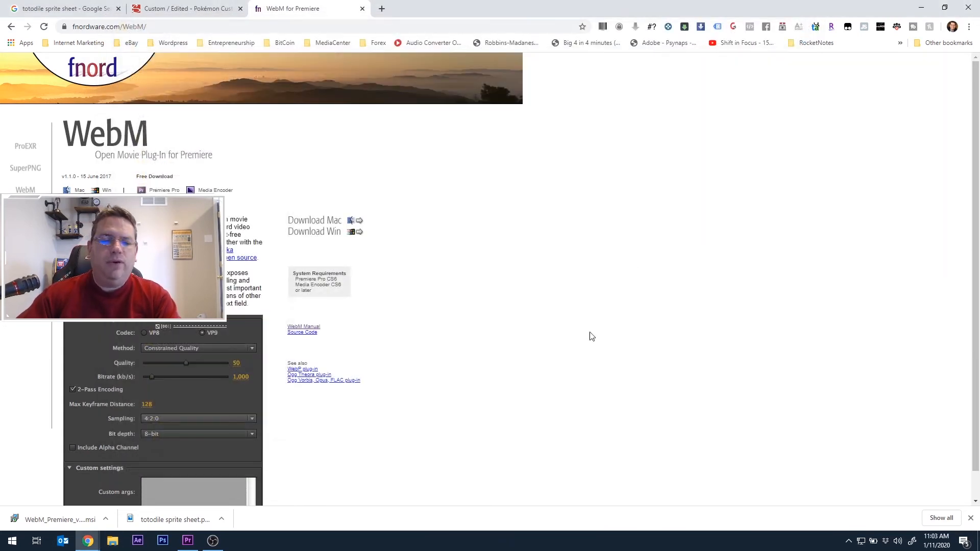
# Switch to Adobe Premiere Pro and start a new project named Totodile Walking.
pyautogui.click(187, 540)
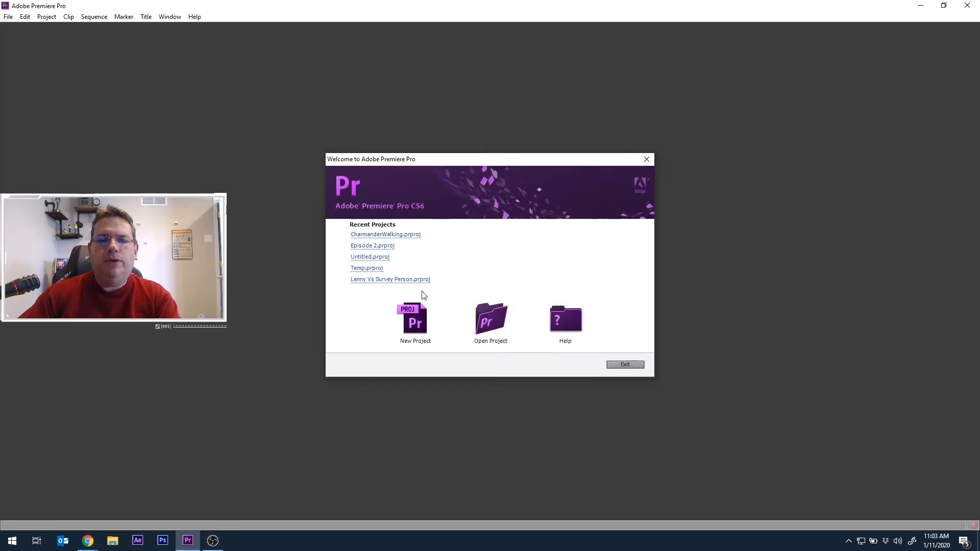
pyautogui.click(437, 312)
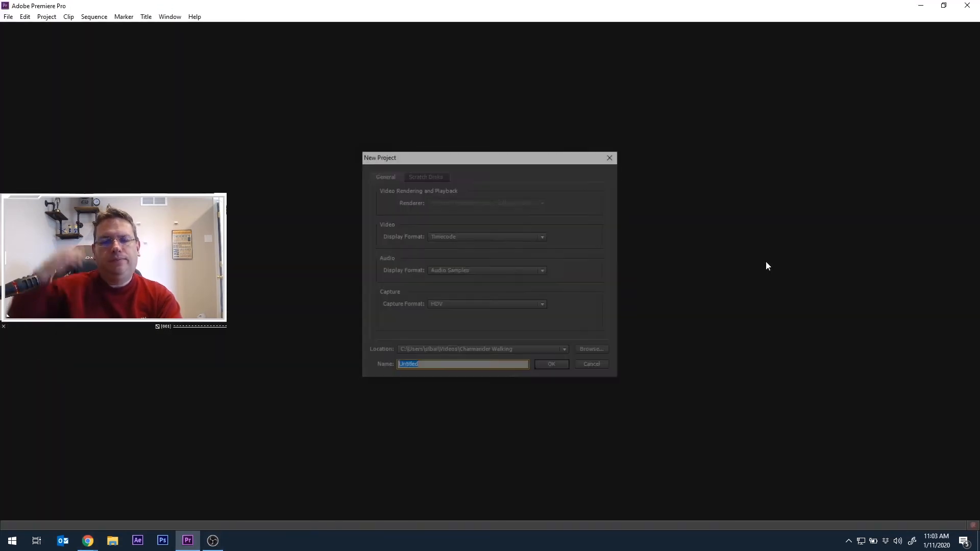
pyautogui.write('Totod')
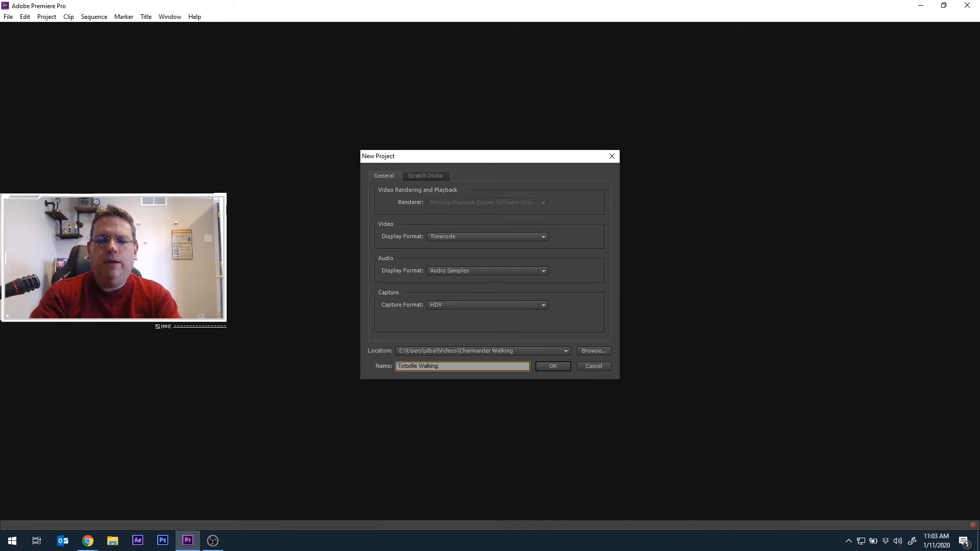
# Store the project in a new Totodile Walking folder under Videos and create it with the DVCPROHD 1080p24 sequence named Sequence 01.
pyautogui.click(591, 351)
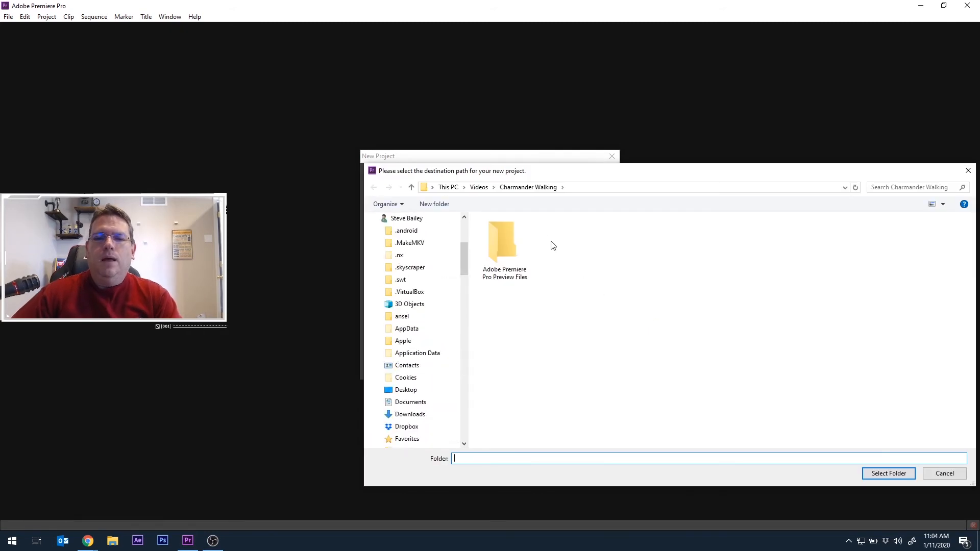
pyautogui.click(478, 187)
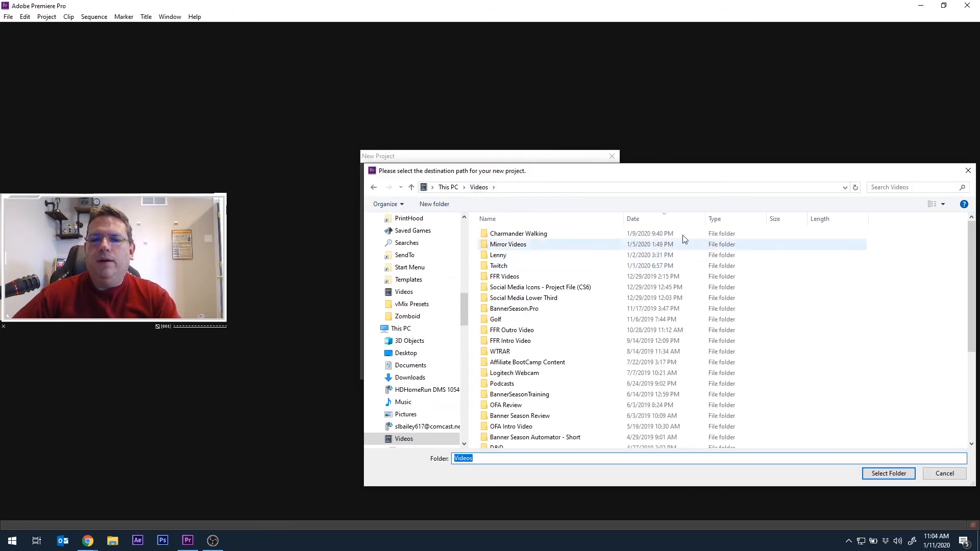
pyautogui.click(434, 203)
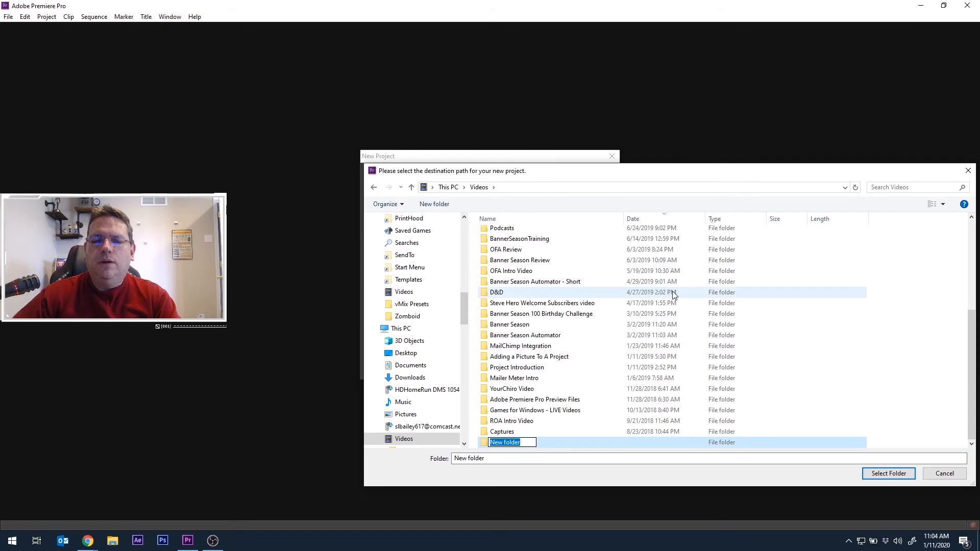
pyautogui.write('Totodile Walking')
pyautogui.press('Return')
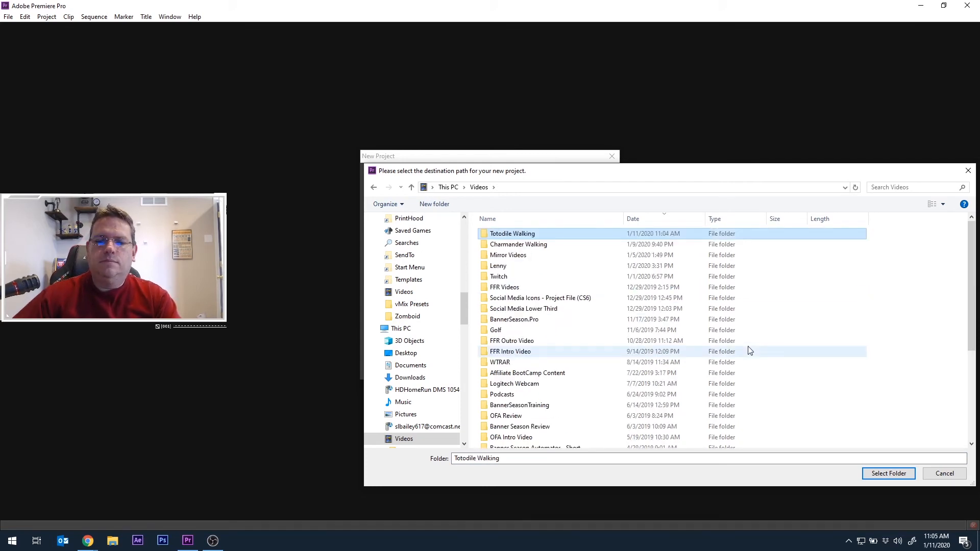
pyautogui.doubleClick(523, 236)
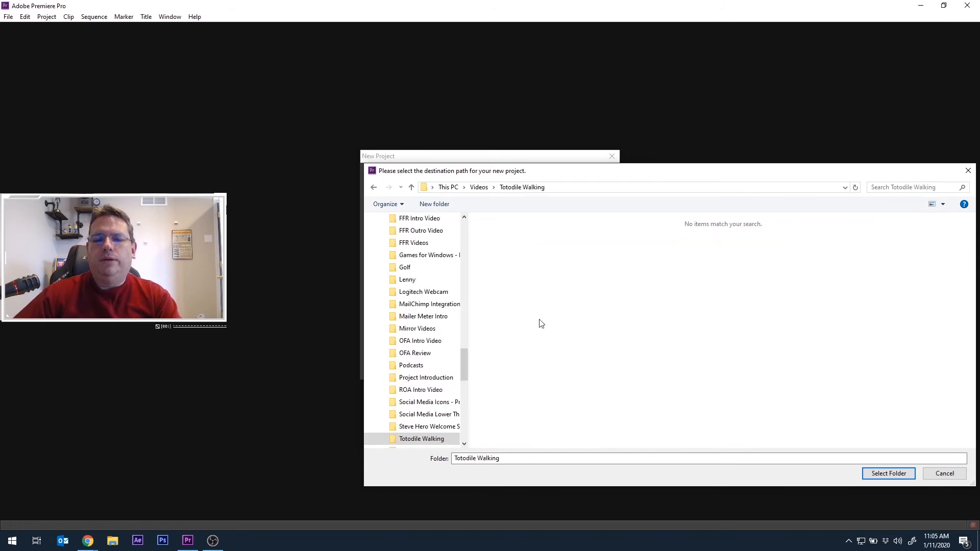
pyautogui.click(874, 471)
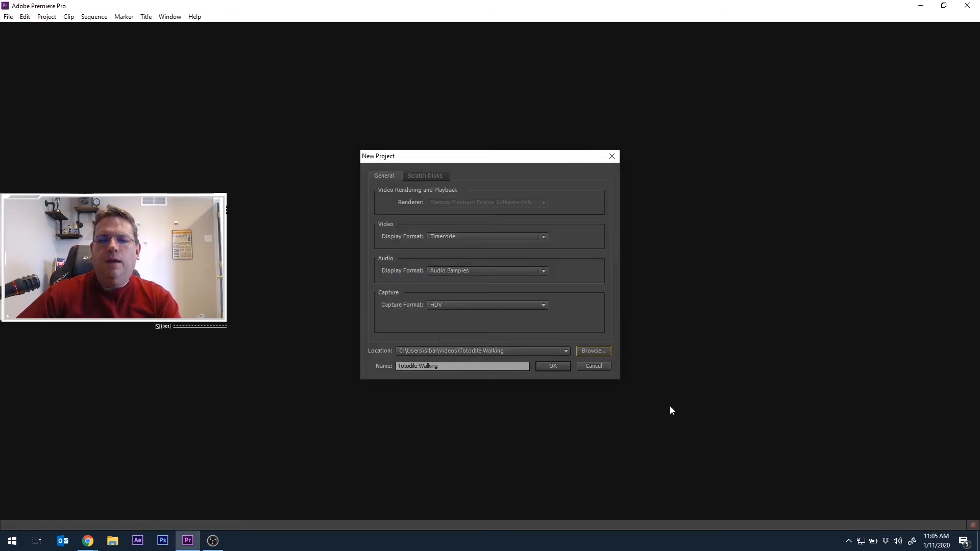
pyautogui.click(558, 368)
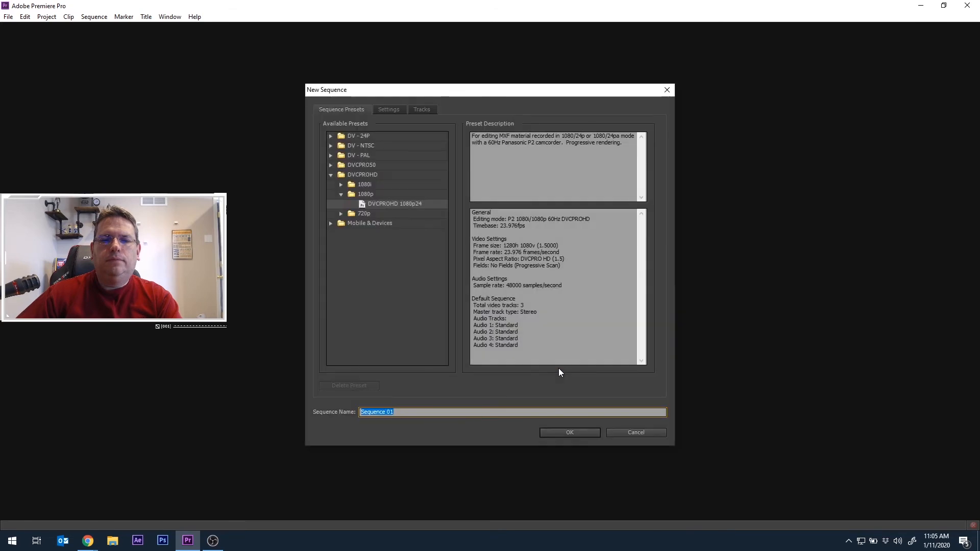
pyautogui.click(581, 433)
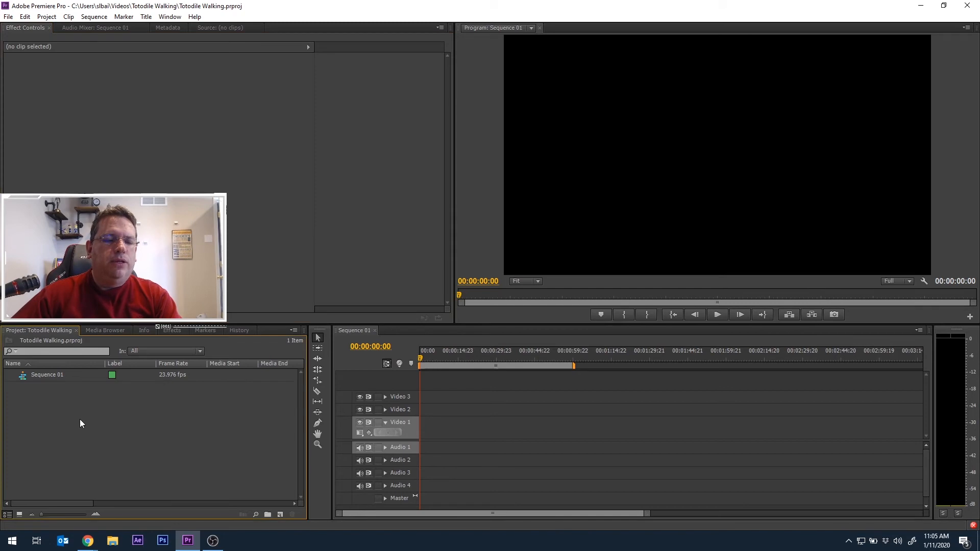
# Import the Totodile Walking composition from the After Effects project in the Walking Totodile folder.
pyautogui.rightClick(80, 423)
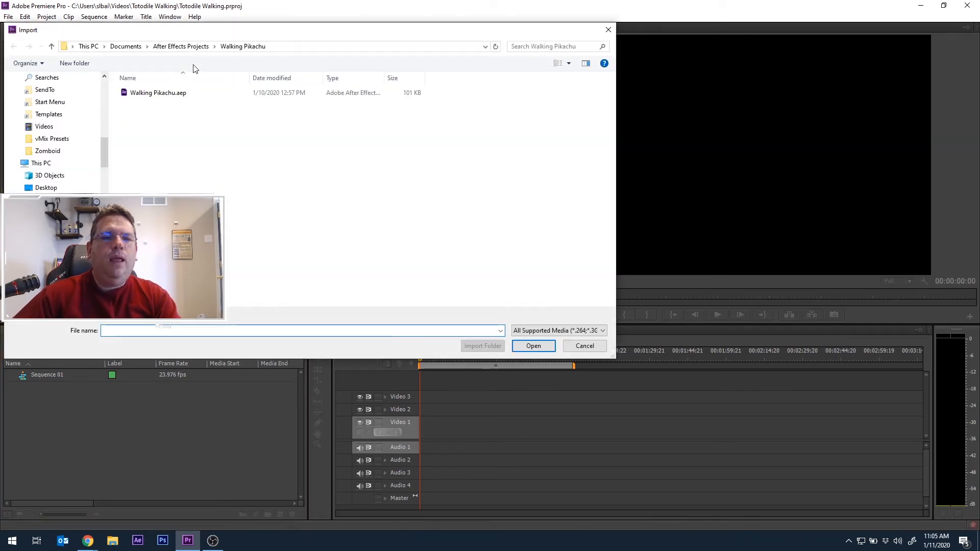
pyautogui.click(187, 47)
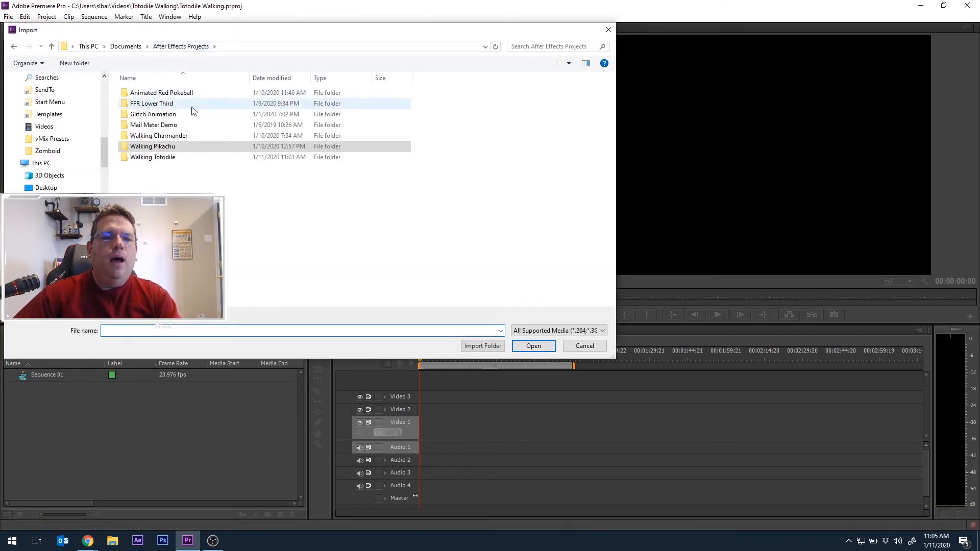
pyautogui.doubleClick(175, 157)
pyautogui.doubleClick(164, 95)
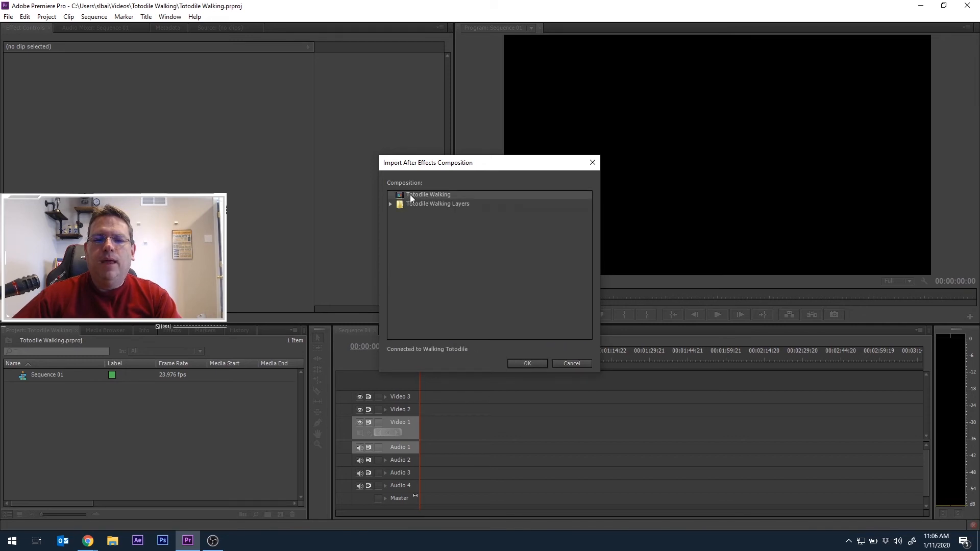
pyautogui.click(521, 363)
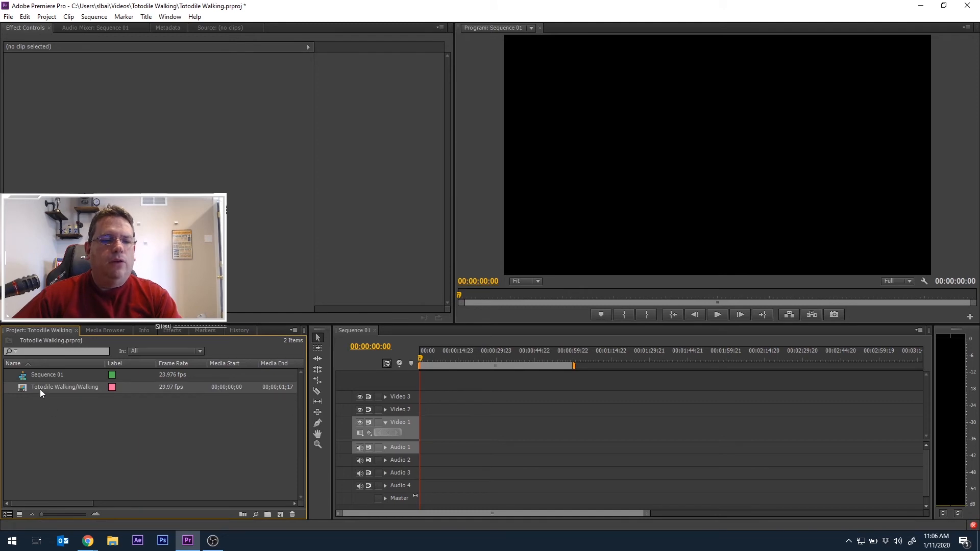
# Place the Totodile Walking composition at the start of Video 1, changing the sequence settings to match the clip.
pyautogui.moveTo(63, 389); pyautogui.dragTo(420, 432)
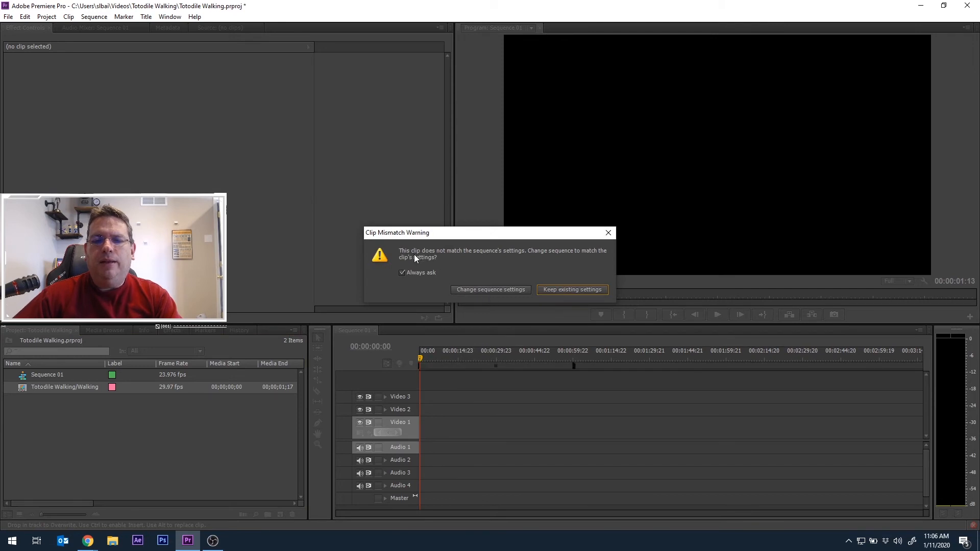
pyautogui.click(498, 290)
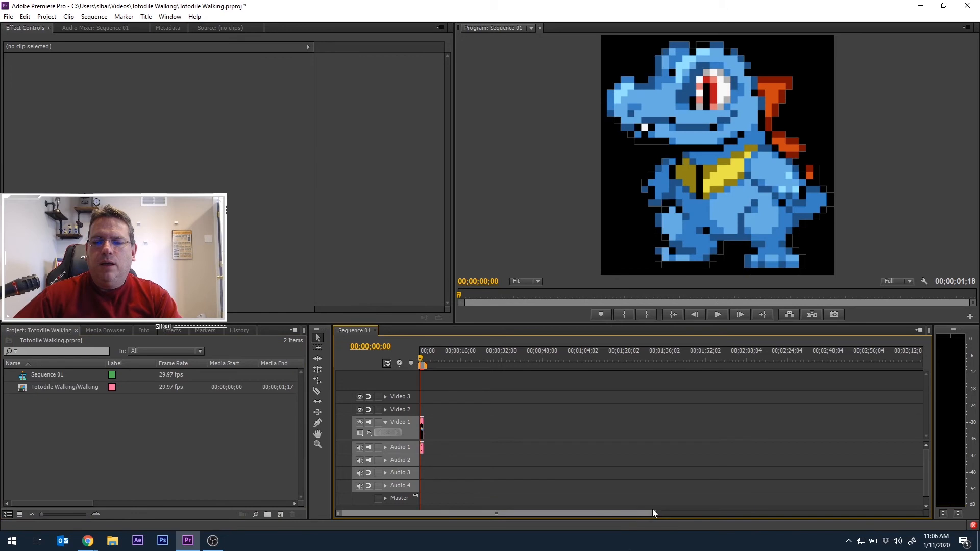
pyautogui.moveTo(654, 514); pyautogui.dragTo(504, 519)
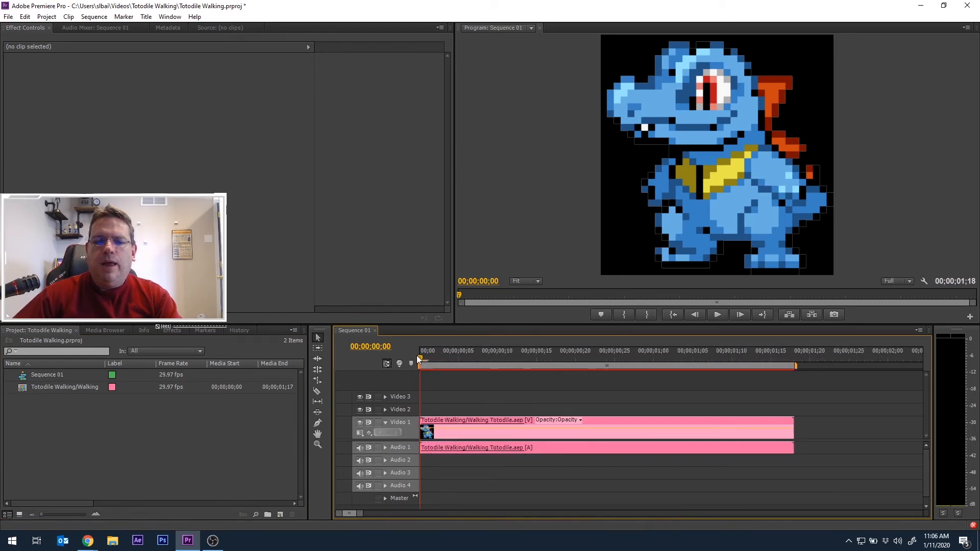
pyautogui.moveTo(425, 357)
pyautogui.mouseDown()
pyautogui.moveTo(787, 352)
pyautogui.moveTo(409, 363)
pyautogui.mouseUp()
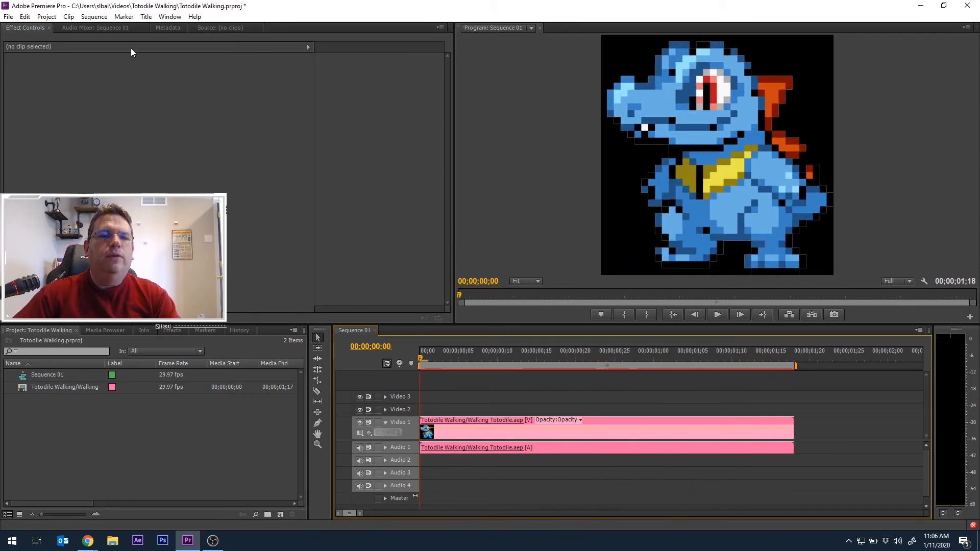
pyautogui.click(89, 17)
pyautogui.click(88, 18)
pyautogui.click(88, 18)
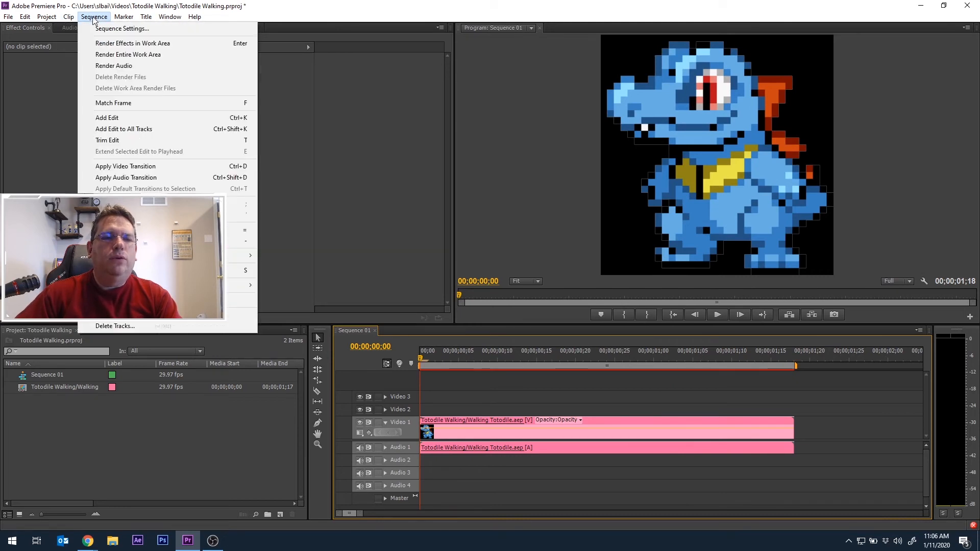
pyautogui.click(94, 18)
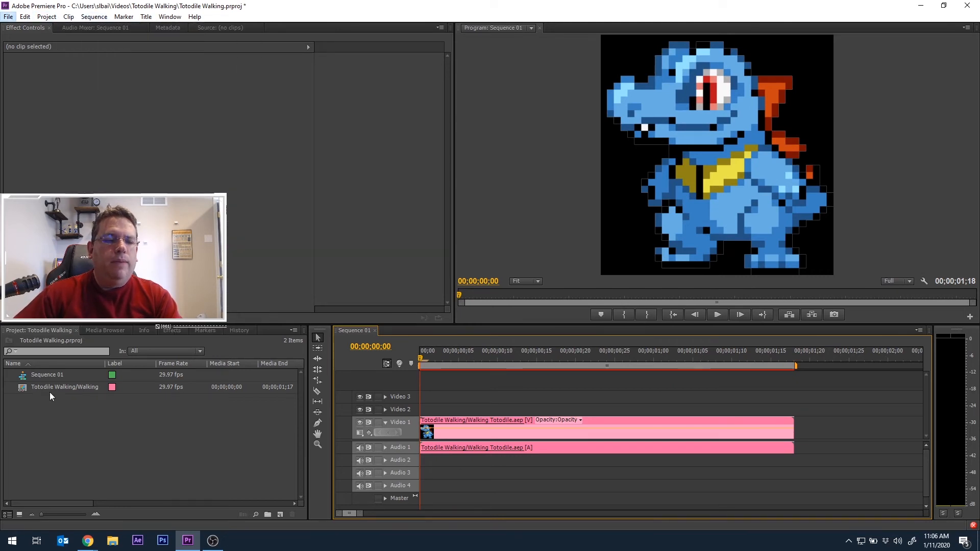
# Open the media export settings for Sequence 01 and set the format to WebM.
pyautogui.click(45, 374)
pyautogui.click(175, 469)
pyautogui.click(60, 375)
pyautogui.click(8, 16)
pyautogui.moveTo(77, 255)
pyautogui.click(204, 254)
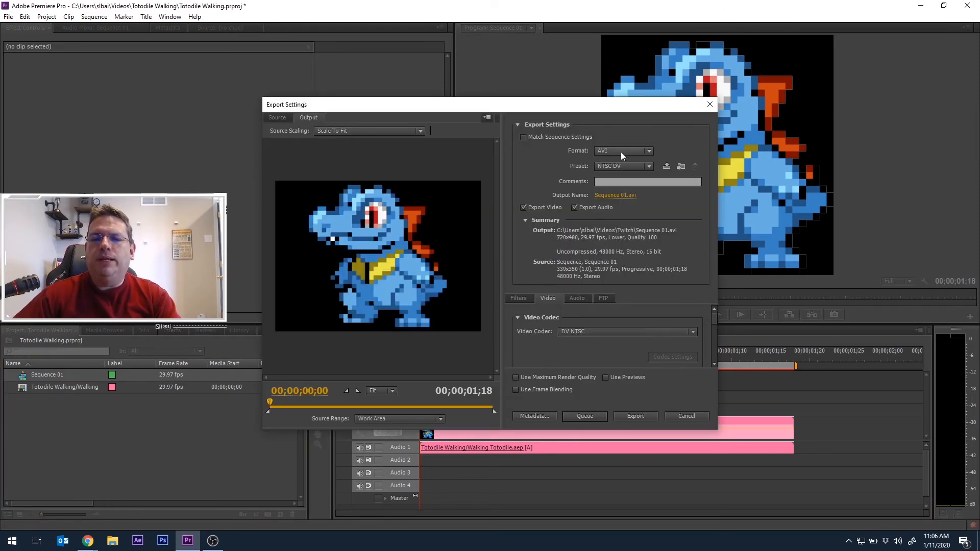
pyautogui.click(620, 151)
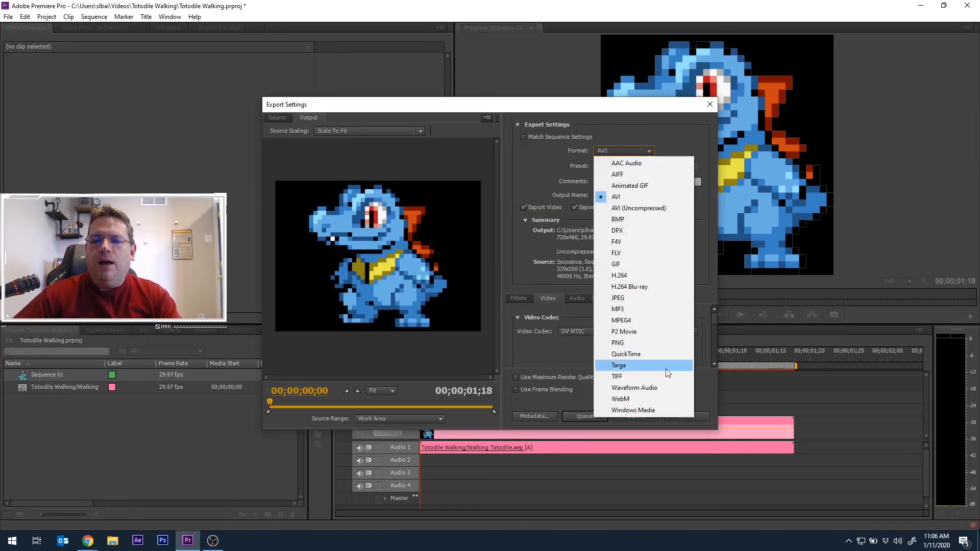
pyautogui.click(658, 400)
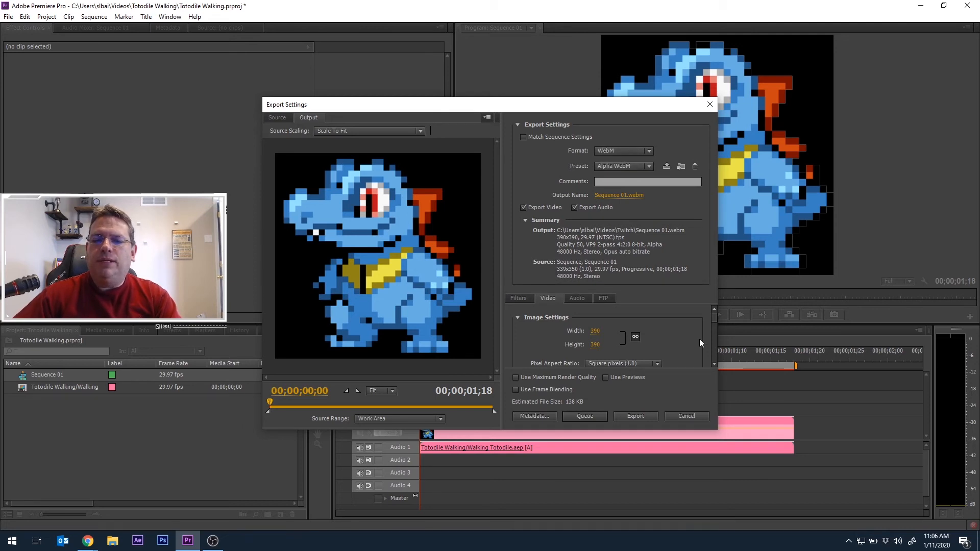
# Make sure the WebM video settings include the alpha channel.
pyautogui.moveTo(715, 318); pyautogui.dragTo(715, 348)
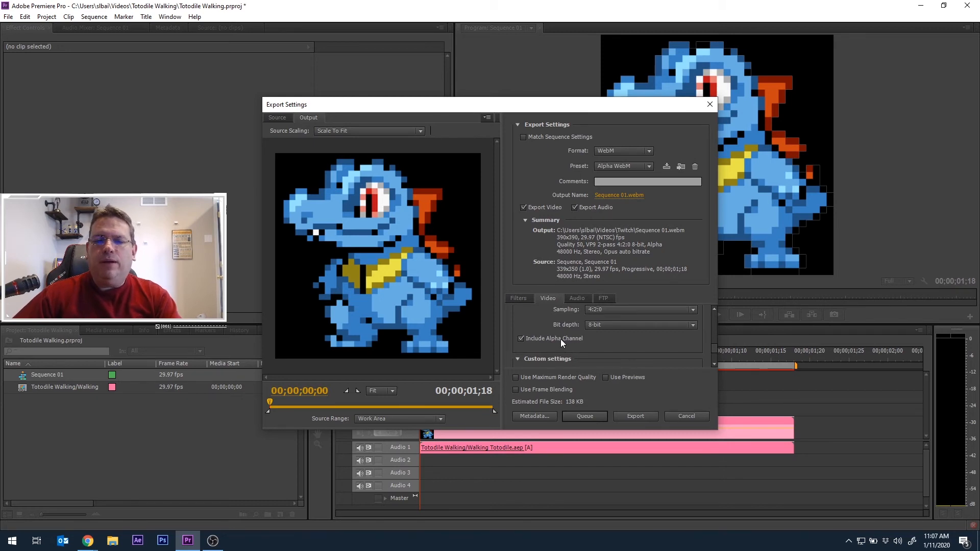
pyautogui.click(521, 338)
pyautogui.click(521, 338)
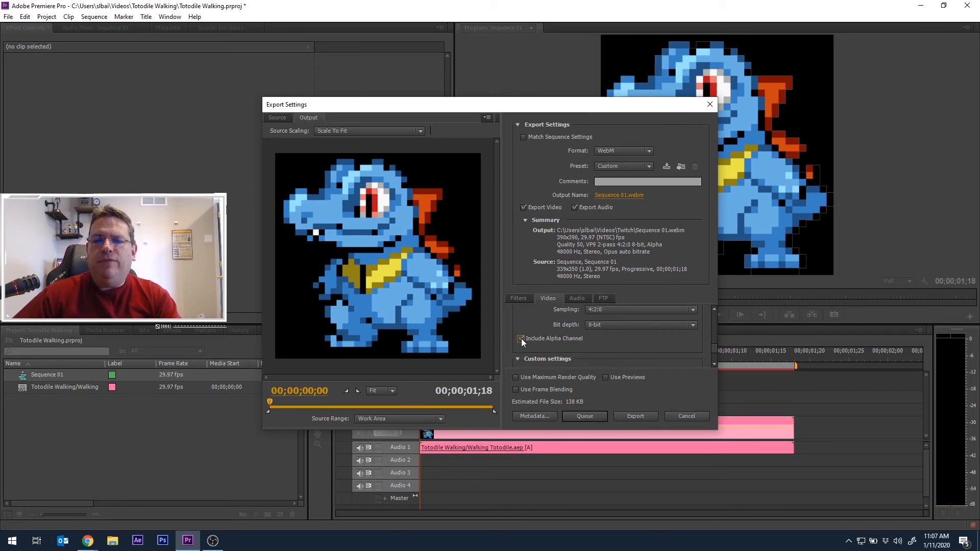
# Save the current export settings as a preset named Alpha WebM.
pyautogui.click(667, 166)
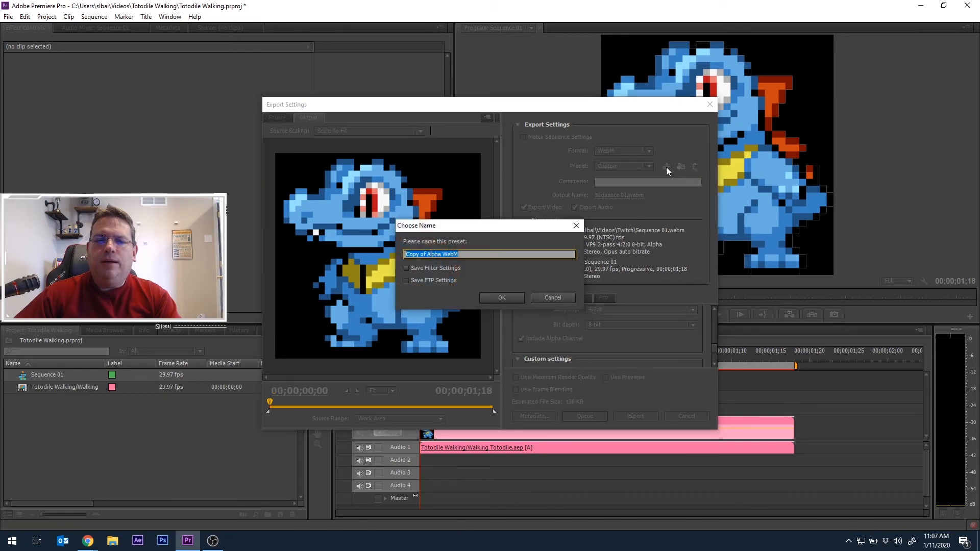
pyautogui.press('Home')
pyautogui.press('Delete')
pyautogui.press('Delete')
pyautogui.press('Delete')
pyautogui.press('Delete')
pyautogui.press('Delete')
pyautogui.press('Delete')
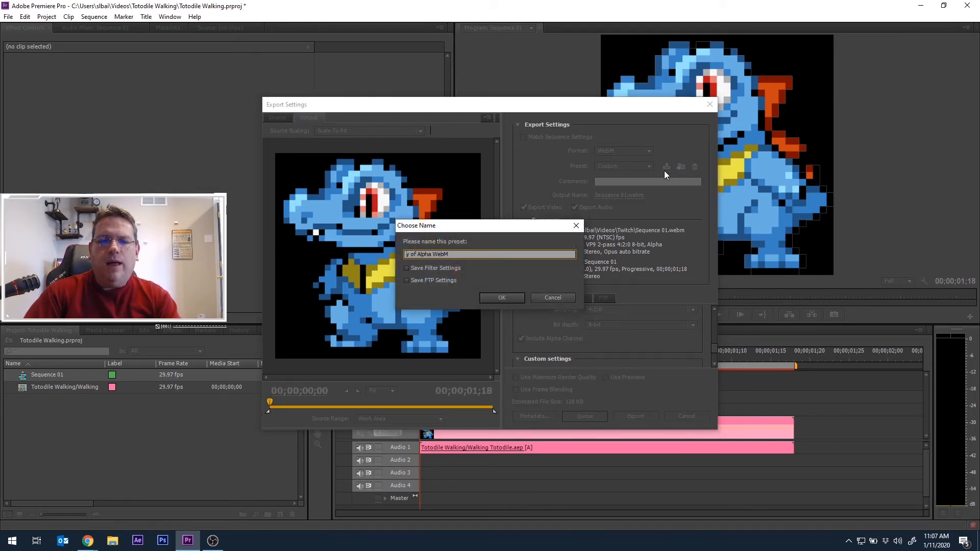
pyautogui.press('Delete')
pyautogui.press('Delete')
pyautogui.click(501, 296)
pyautogui.click(525, 285)
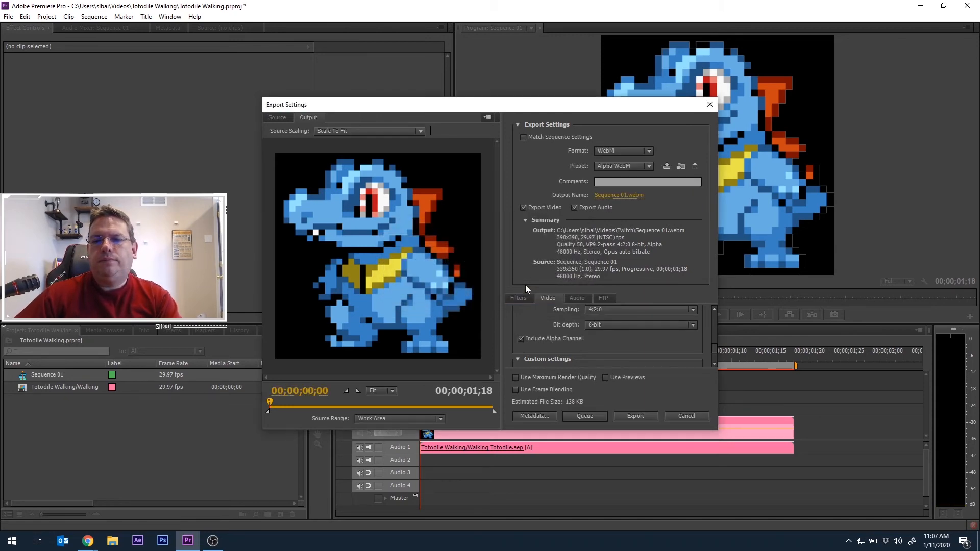
# Name the output file Walking Totodile.webm in the Videos\Twitch folder and export the sequence.
pyautogui.click(621, 197)
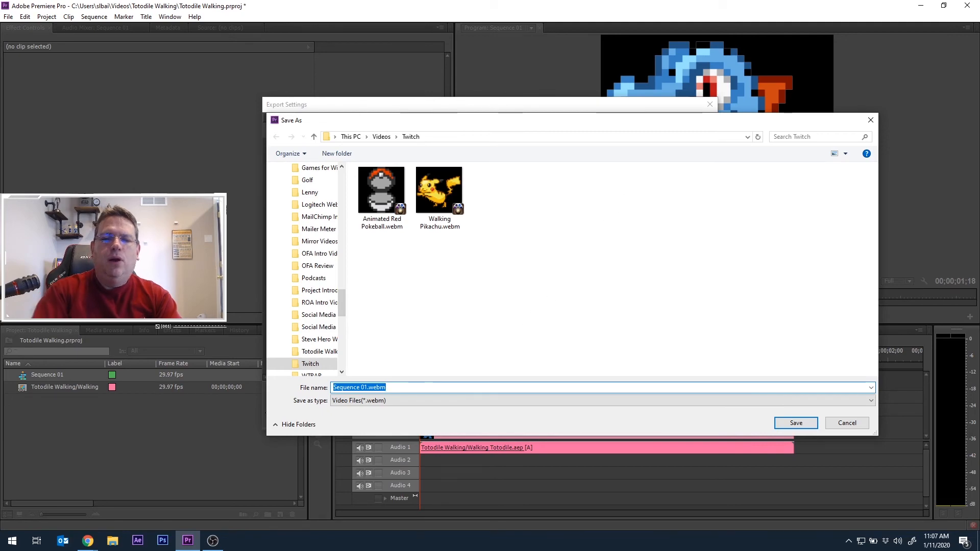
pyautogui.write('Walking Totodile')
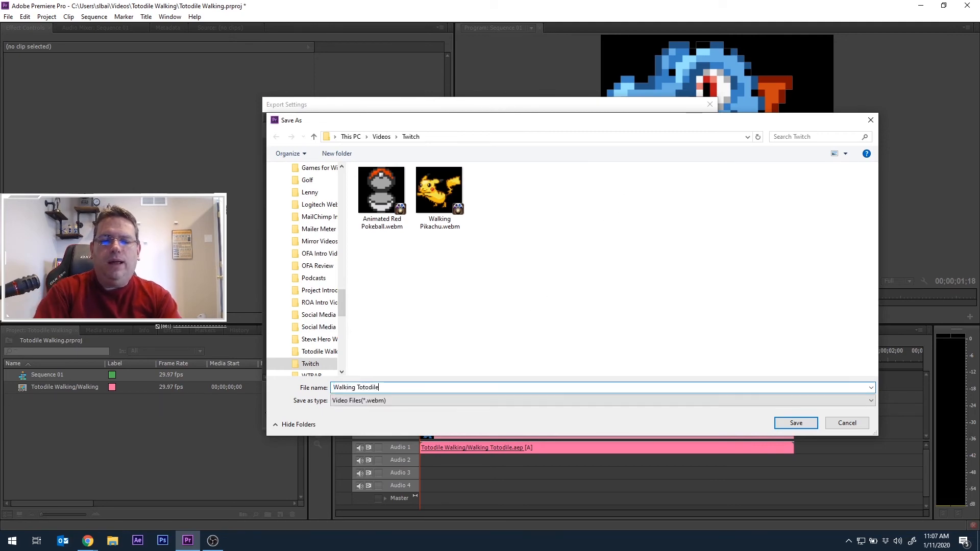
pyautogui.click(782, 424)
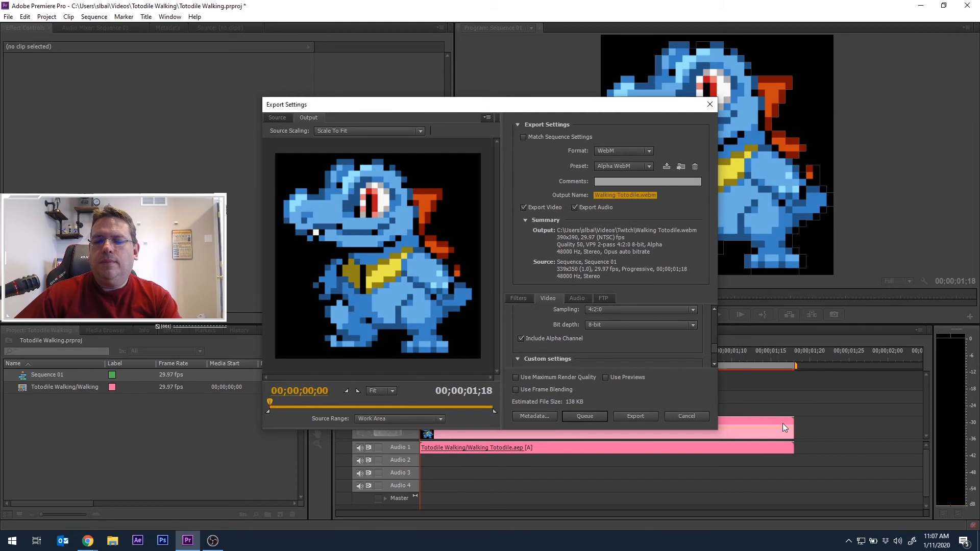
pyautogui.click(630, 414)
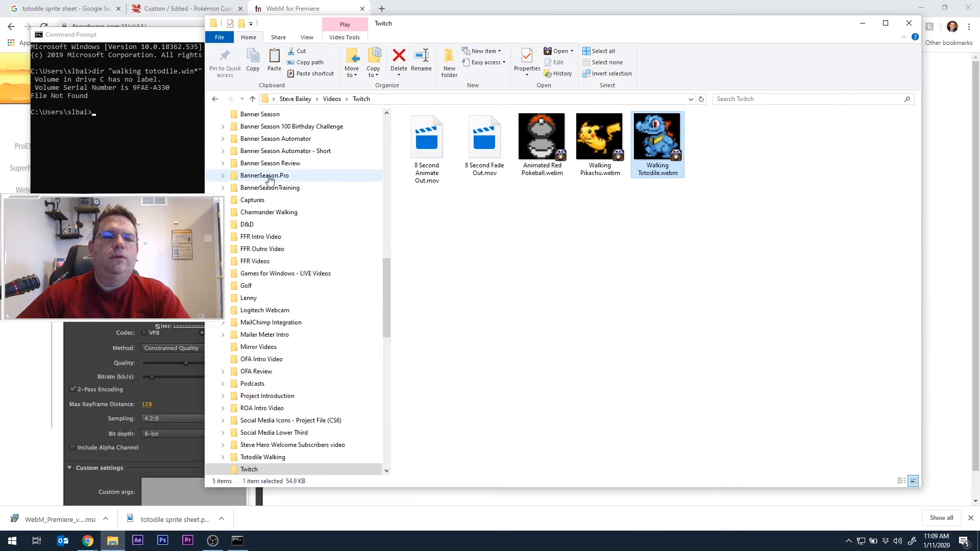
# Switch to the Chrome browser and load streamelements.com in the tab showing the WebM plug-in page.
pyautogui.hotkey('alt', 'Tab')
pyautogui.click(517, 35)
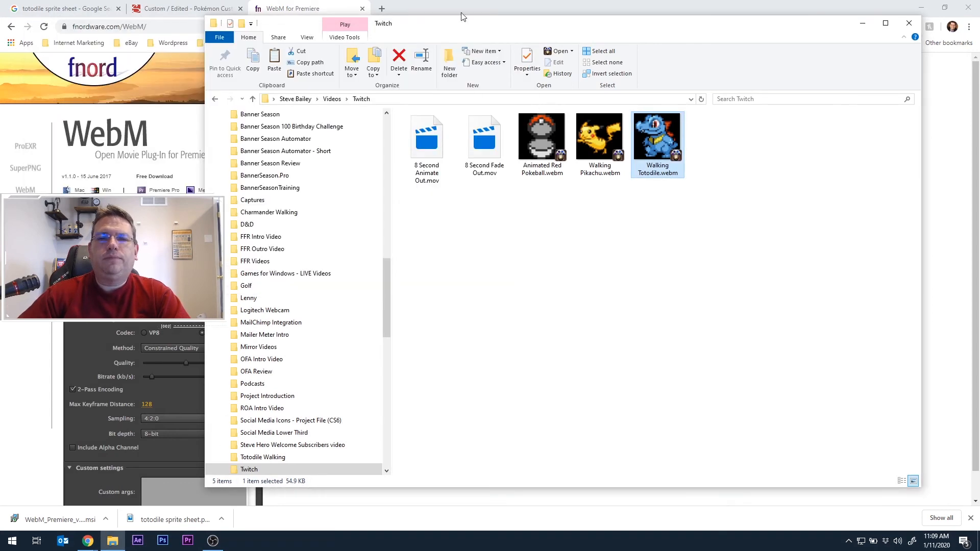
pyautogui.moveTo(465, 27); pyautogui.dragTo(358, 29)
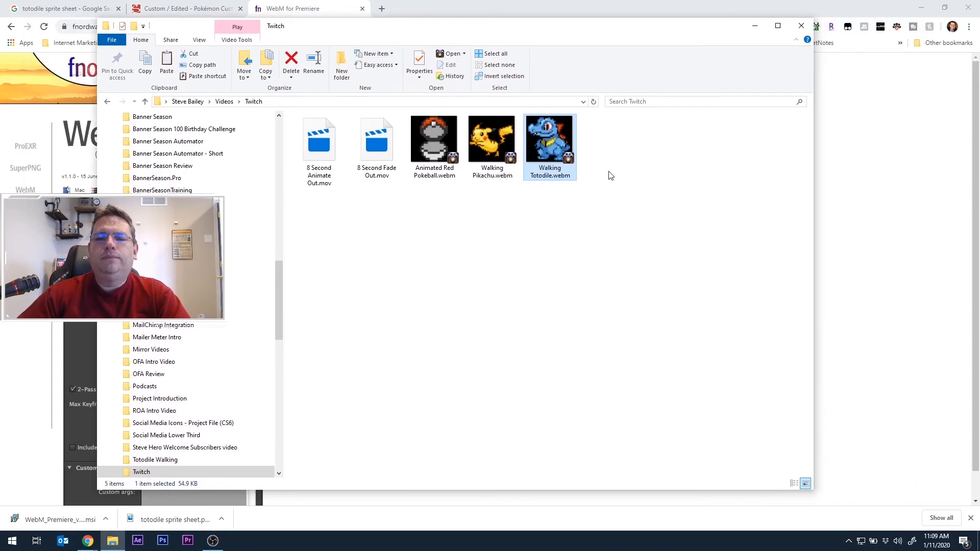
pyautogui.click(863, 178)
pyautogui.click(327, 27)
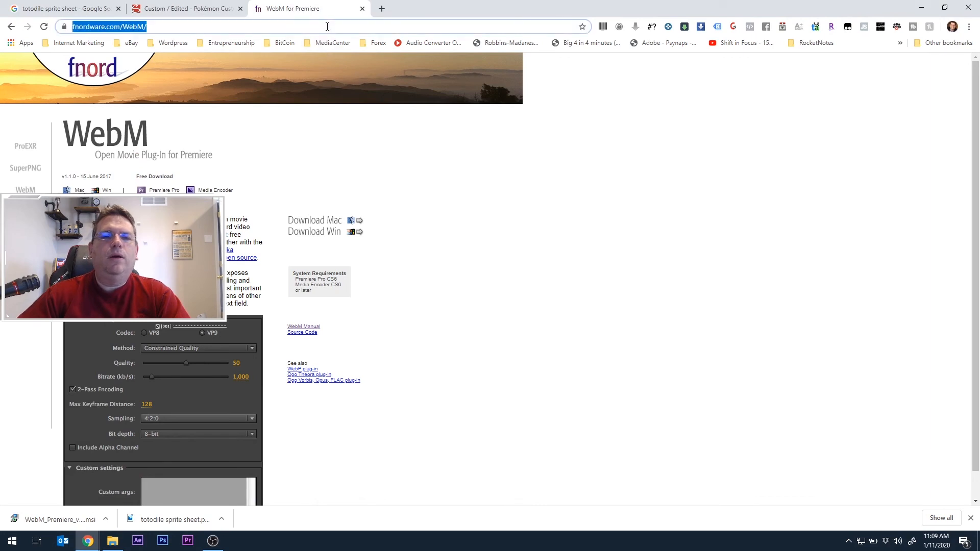
pyautogui.write('streamel')
pyautogui.press('Return')
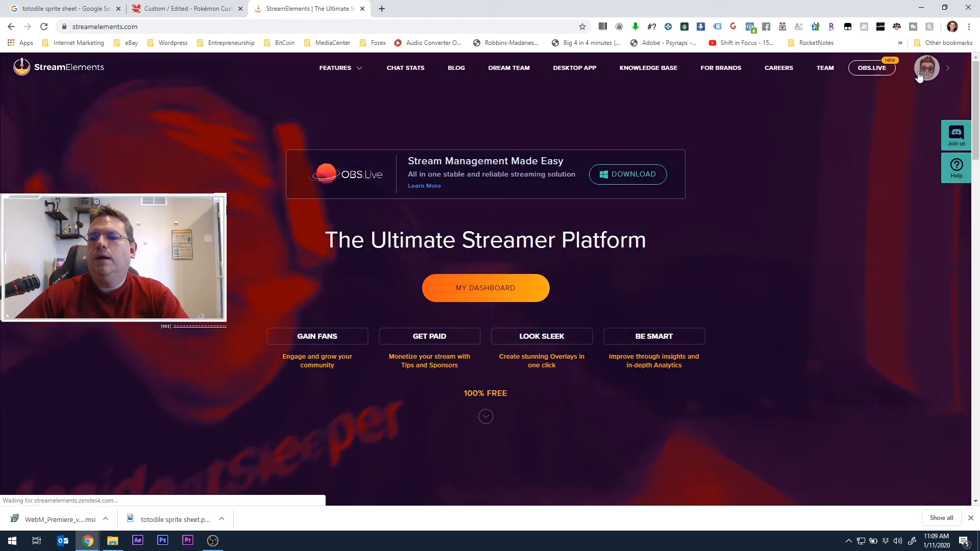
# Go to the StreamElements dashboard's overlays and open the personal Sub Train V2 overlay for editing.
pyautogui.click(921, 73)
pyautogui.click(953, 106)
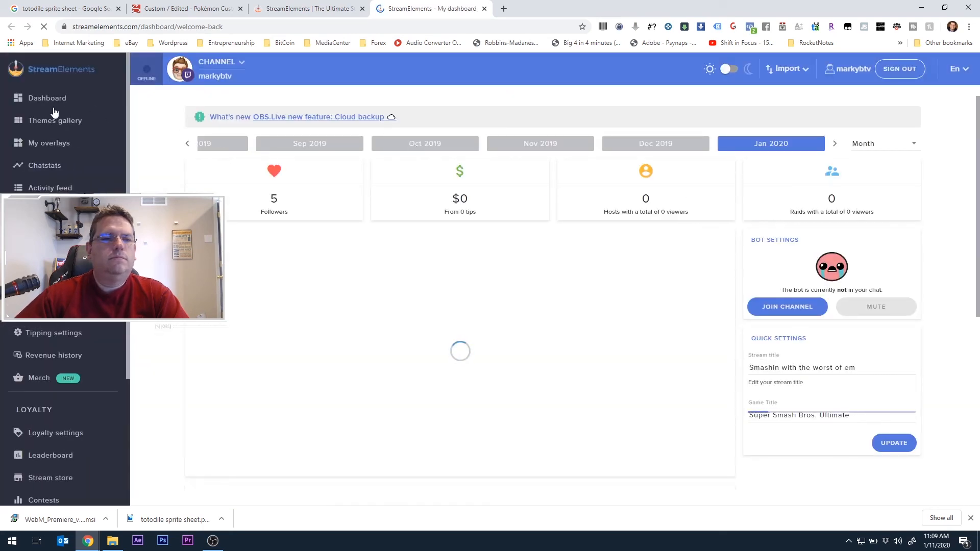
pyautogui.click(56, 146)
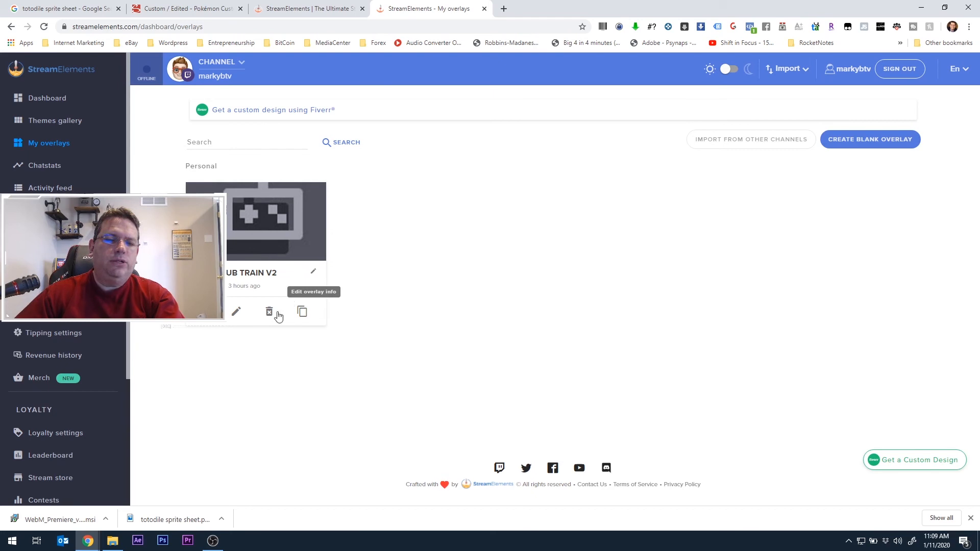
pyautogui.click(236, 311)
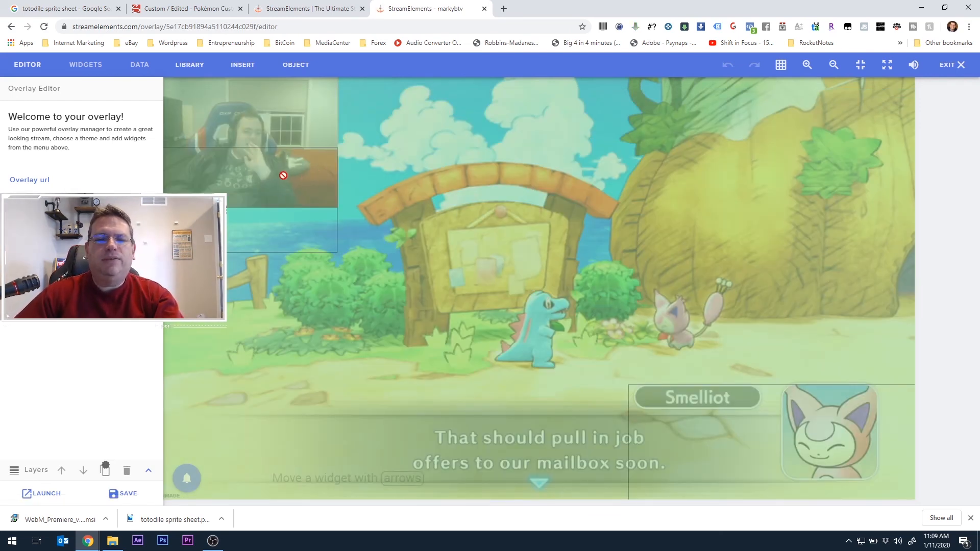
# Select the Alpha Sub Train v2.0.2 widget and open the video library for changing its moving sprite video.
pyautogui.click(345, 200)
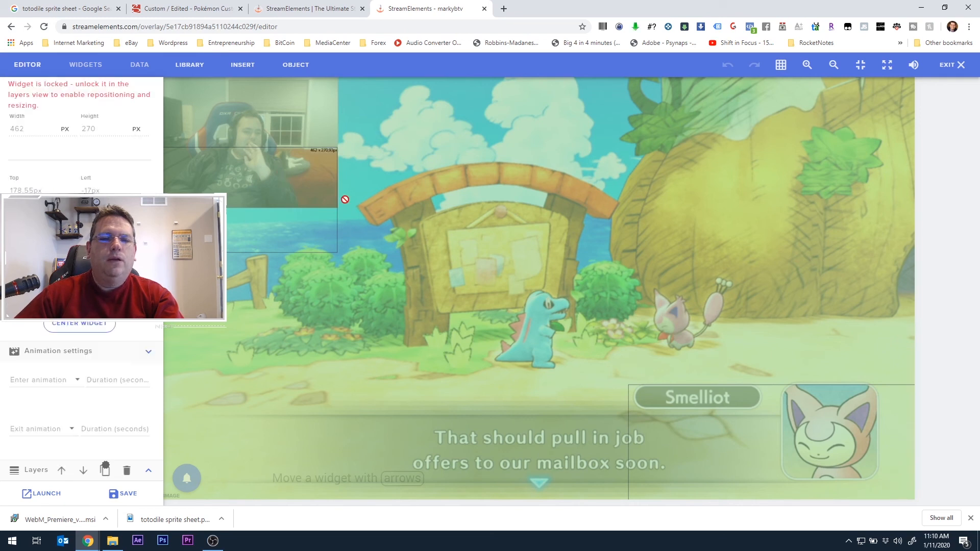
pyautogui.scroll(-10, 89, 189)
pyautogui.scroll(-6, 81, 245)
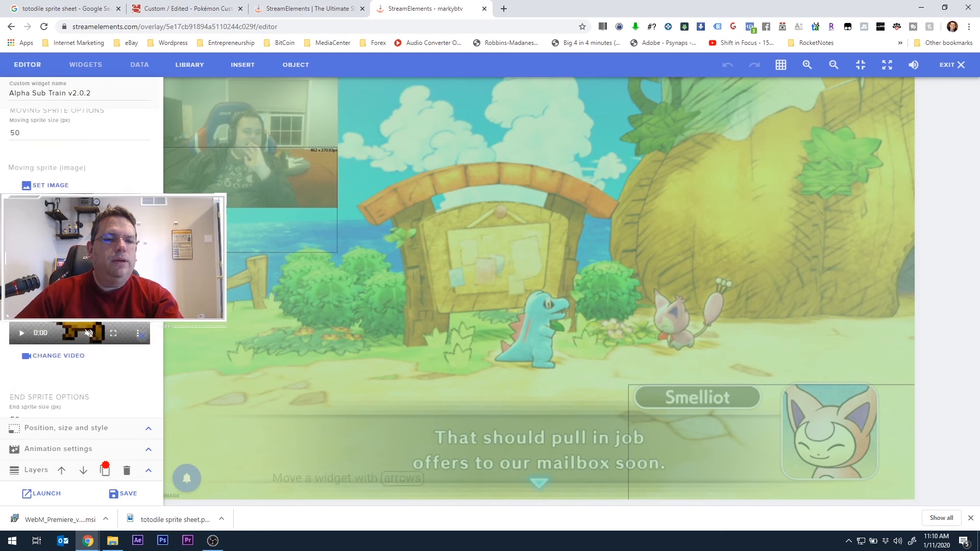
pyautogui.click(66, 353)
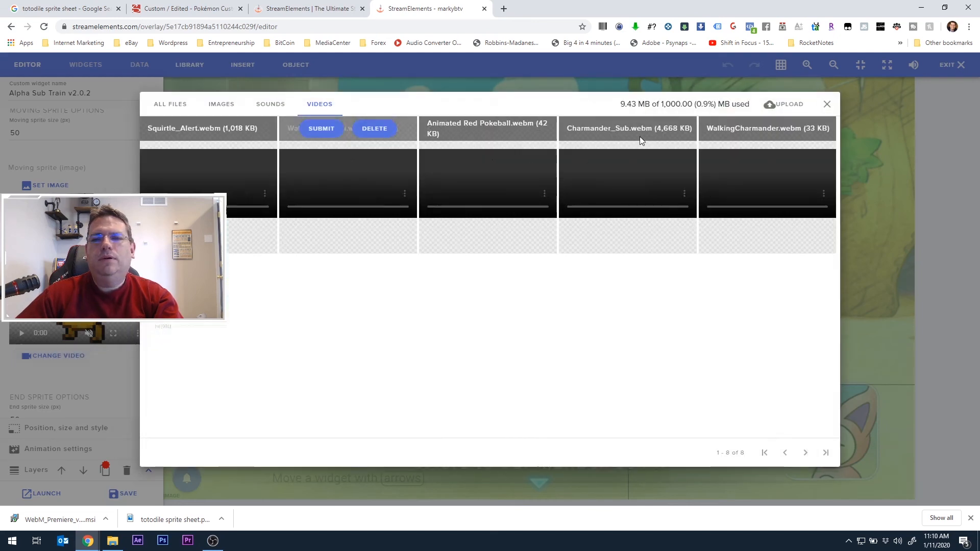
# Upload Walking Totodile.webm from the Videos\Twitch folder to the StreamElements video library.
pyautogui.click(781, 105)
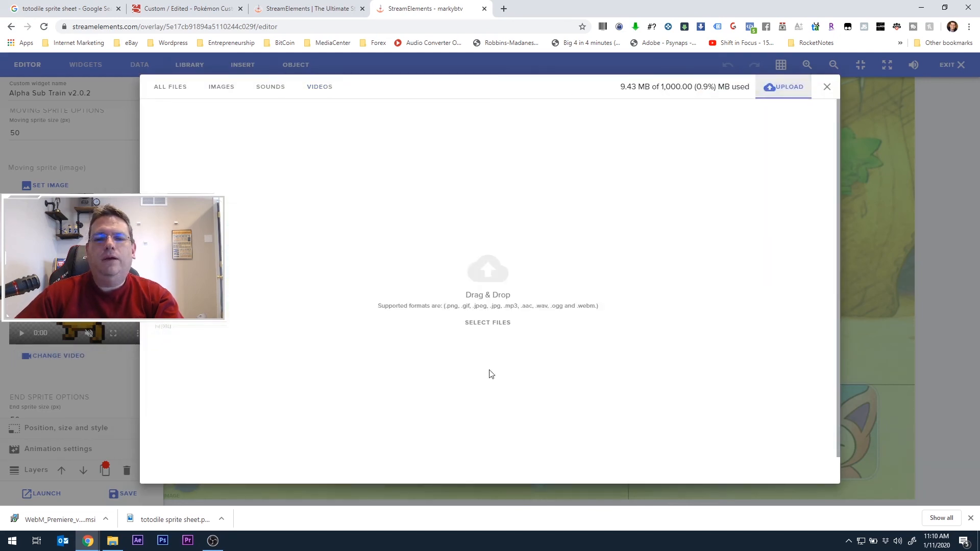
pyautogui.click(495, 325)
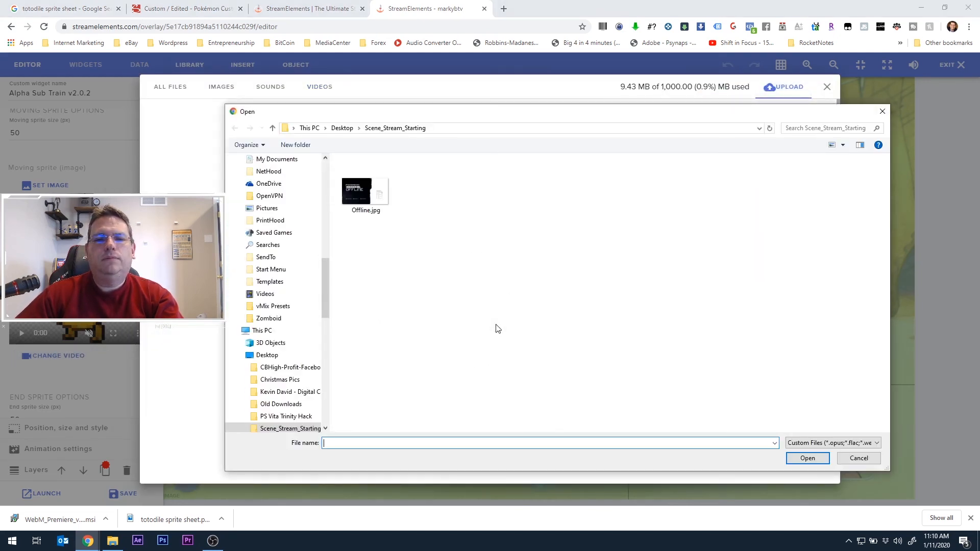
pyautogui.moveTo(326, 286); pyautogui.dragTo(328, 336)
pyautogui.click(265, 331)
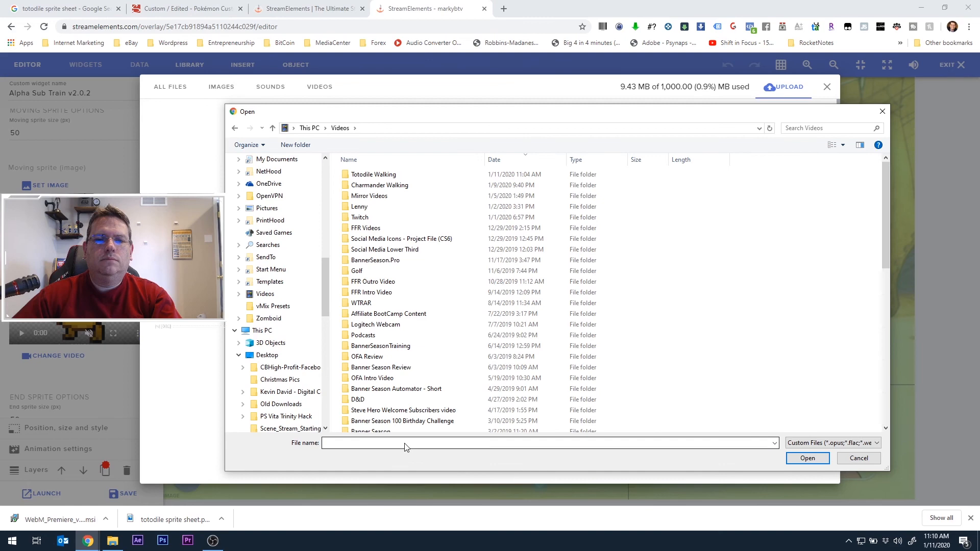
pyautogui.doubleClick(388, 175)
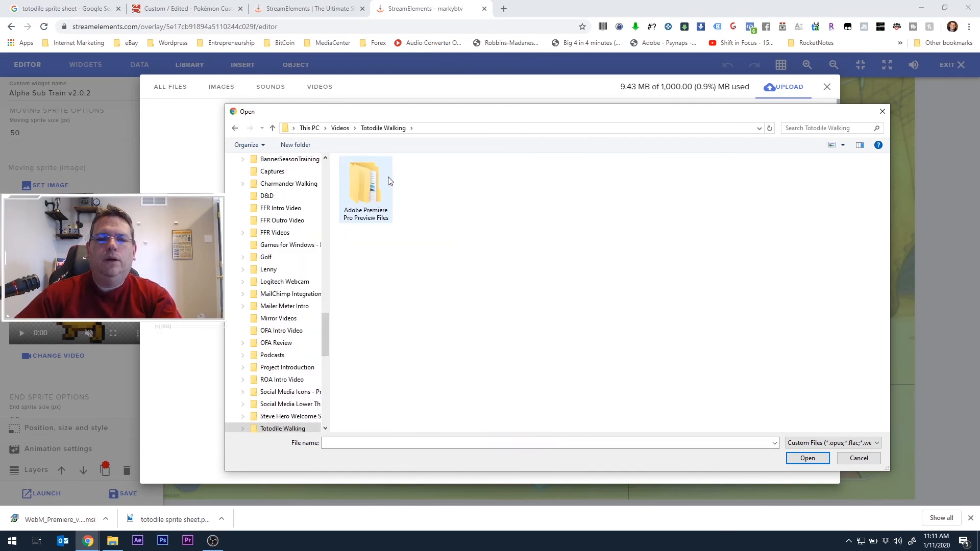
pyautogui.click(339, 127)
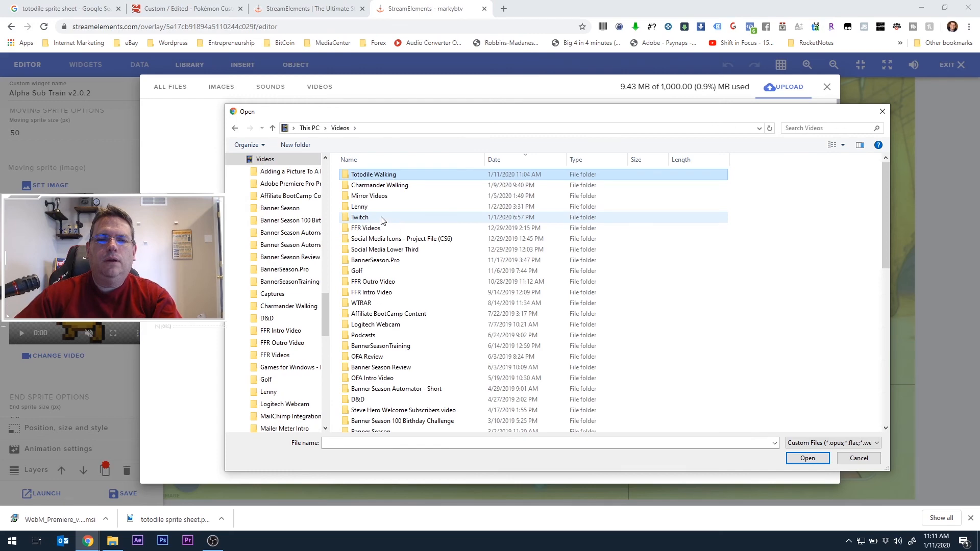
pyautogui.doubleClick(384, 221)
pyautogui.doubleClick(587, 184)
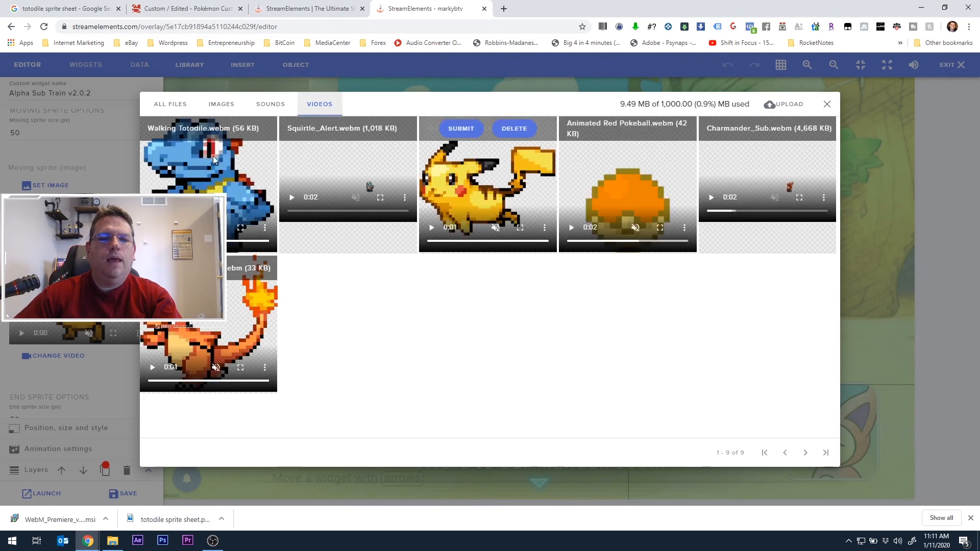
# Apply Walking Totodile.webm as the moving sprite video in the saved overlay and test it with an emulated follower event.
pyautogui.click(183, 128)
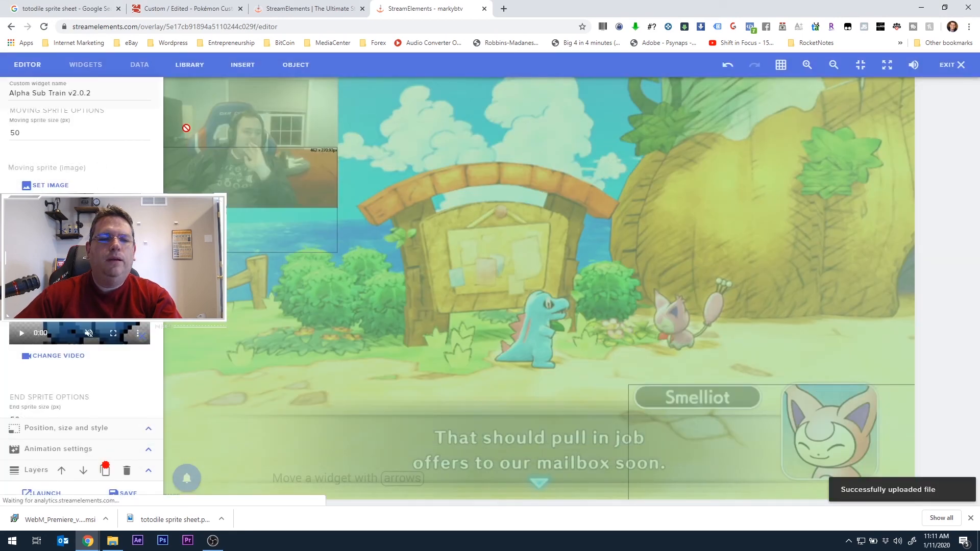
pyautogui.click(133, 494)
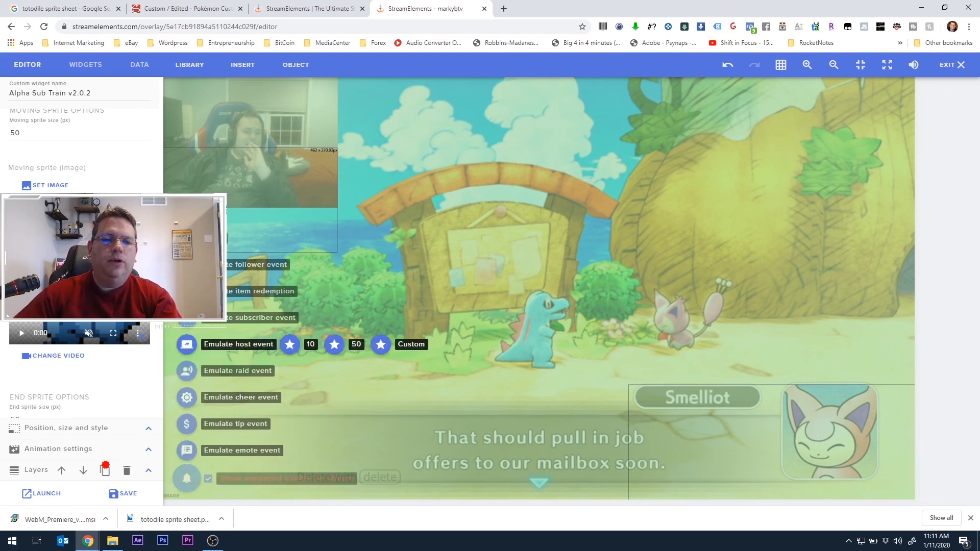
pyautogui.click(225, 264)
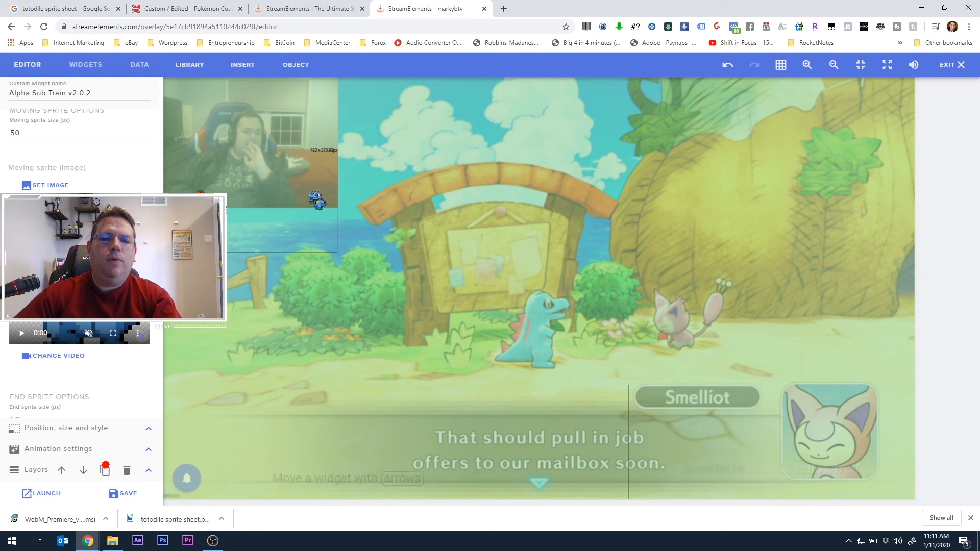
# Set the widget's train time to 10 seconds and emulate another follower event to test the shorter run.
pyautogui.scroll(10, 82, 377)
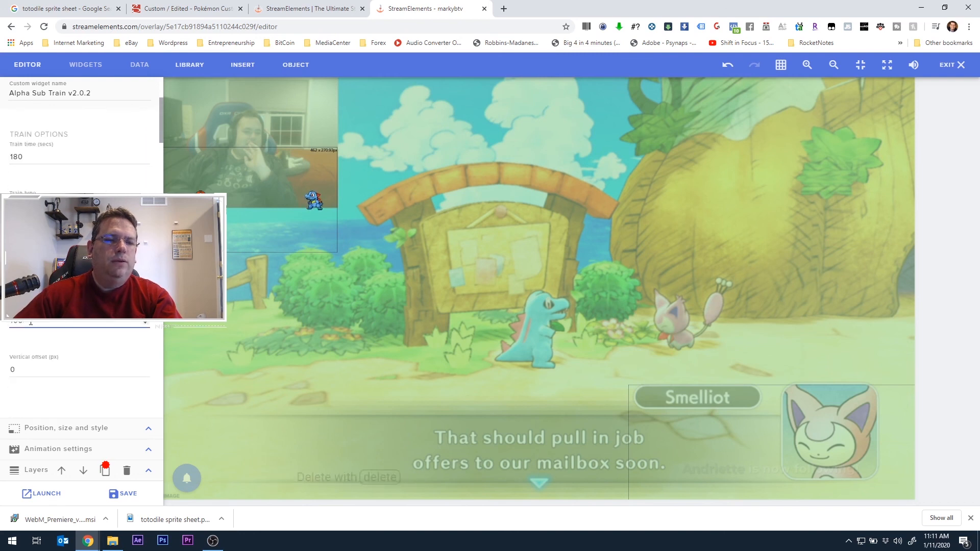
pyautogui.click(23, 155)
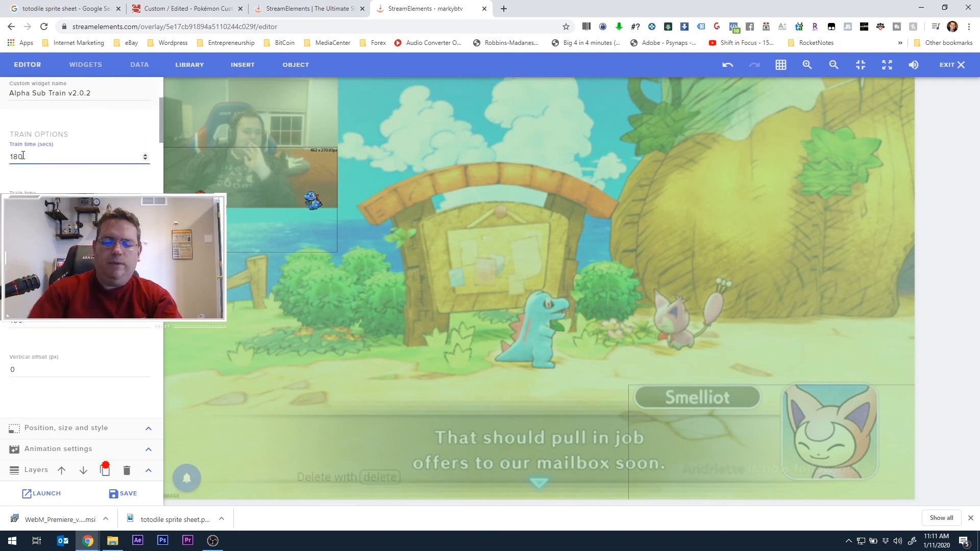
pyautogui.press('BackSpace')
pyautogui.press('BackSpace')
pyautogui.write('0')
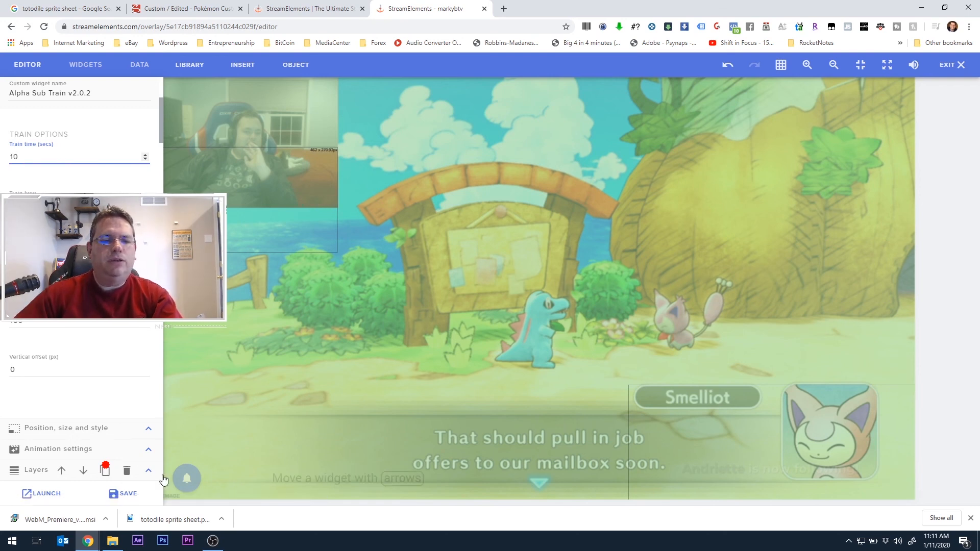
pyautogui.moveTo(187, 478)
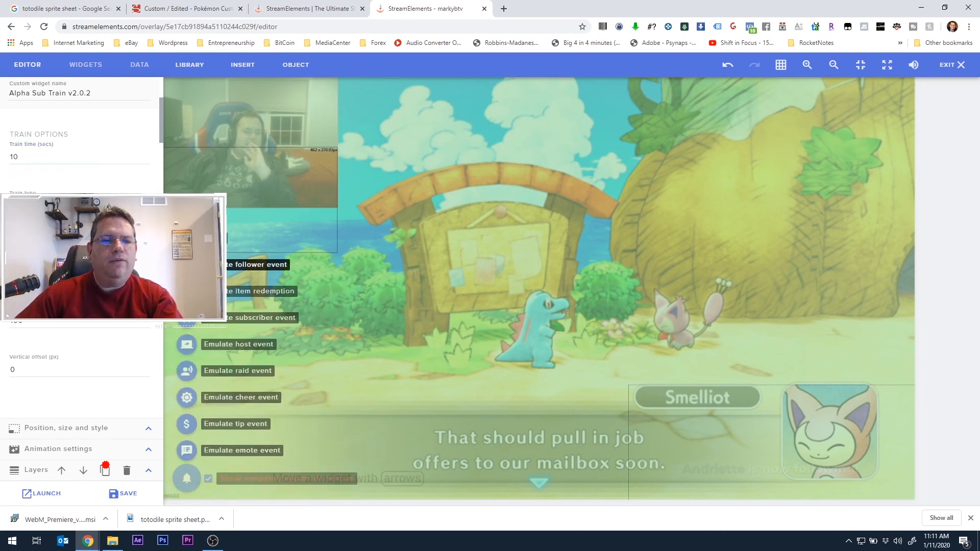
pyautogui.click(215, 264)
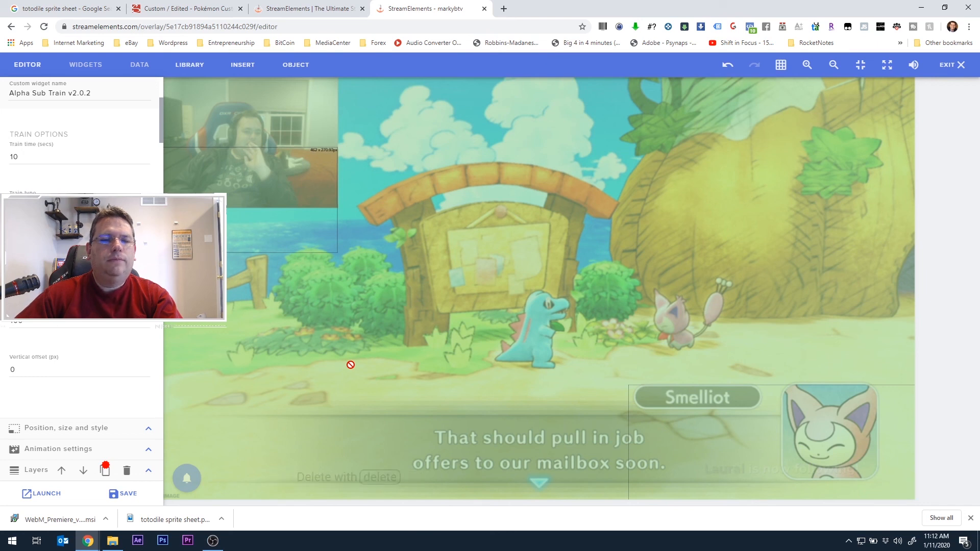
# Set the widget's train time to 180 seconds and save the overlay.
pyautogui.click(39, 158)
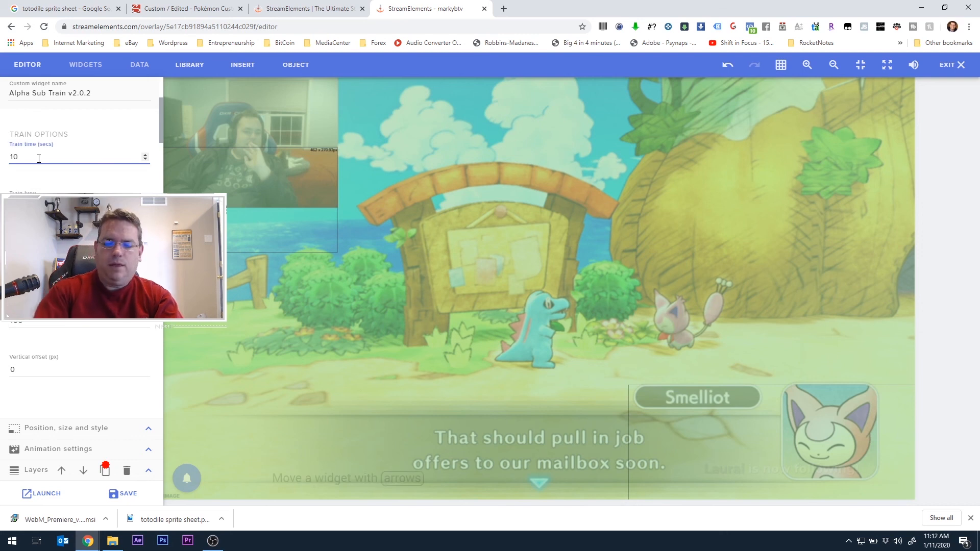
pyautogui.write('0')
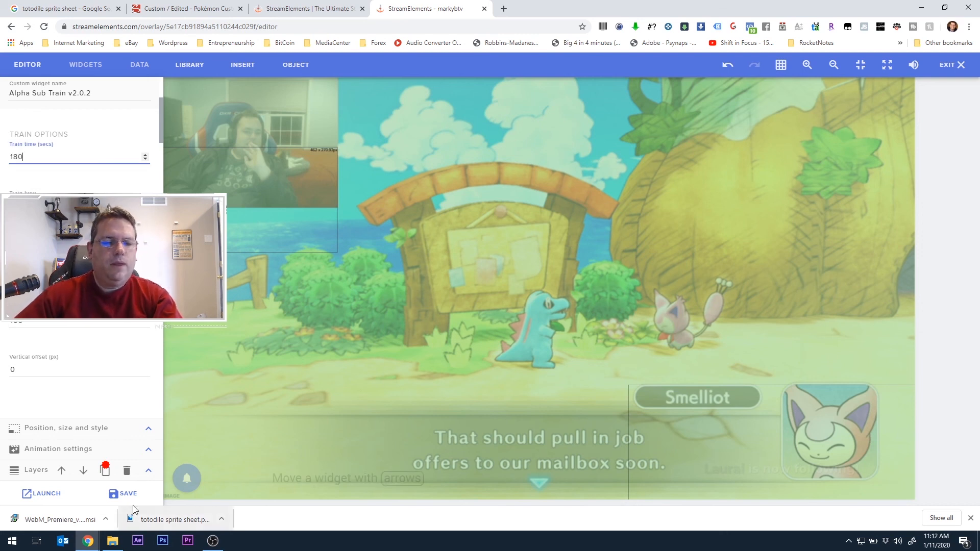
pyautogui.click(127, 494)
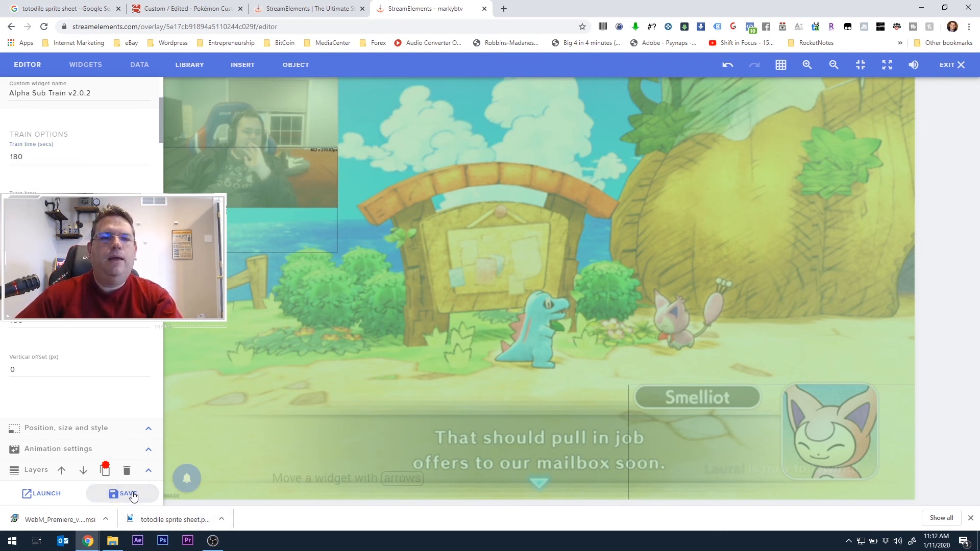